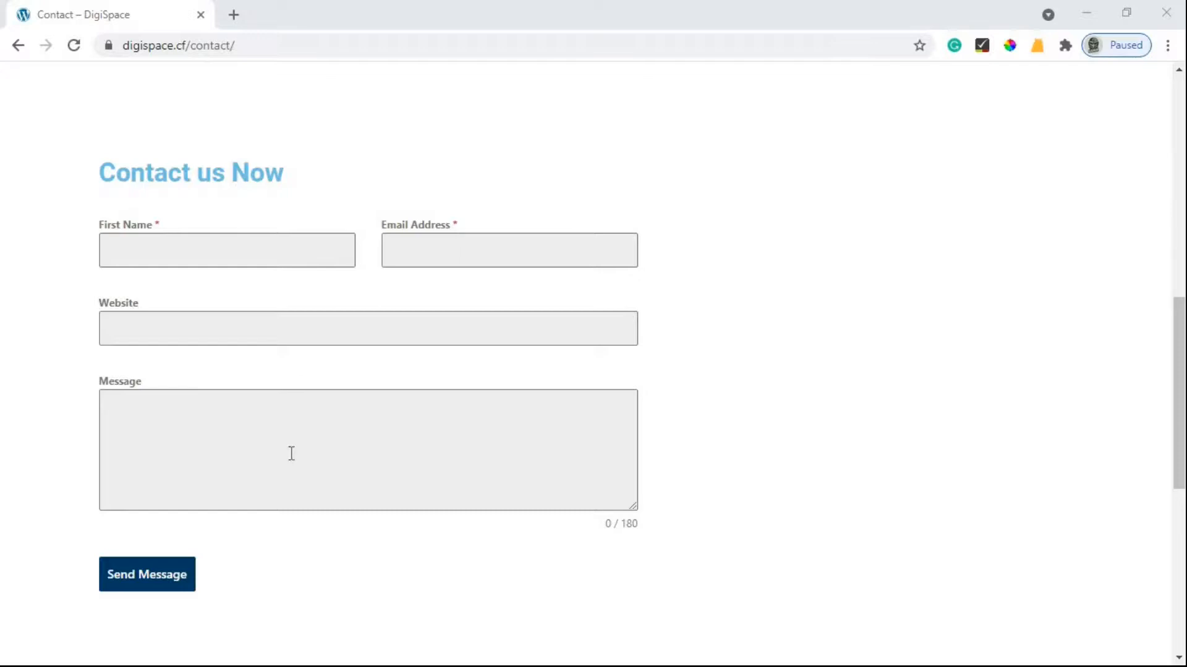
Leave the Contact form's First Name and Email Address empty to trigger their required-field errors, then scroll up.
{"action": "left_click", "coordinate": [265, 246]}
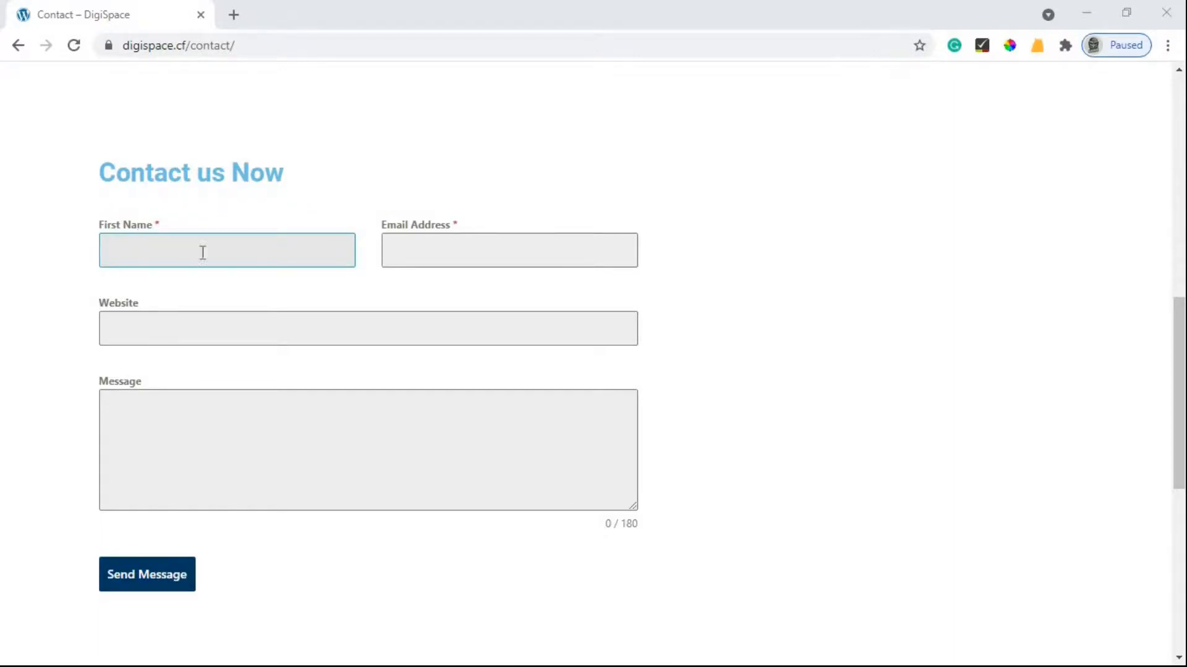
{"action": "left_click", "coordinate": [184, 259]}
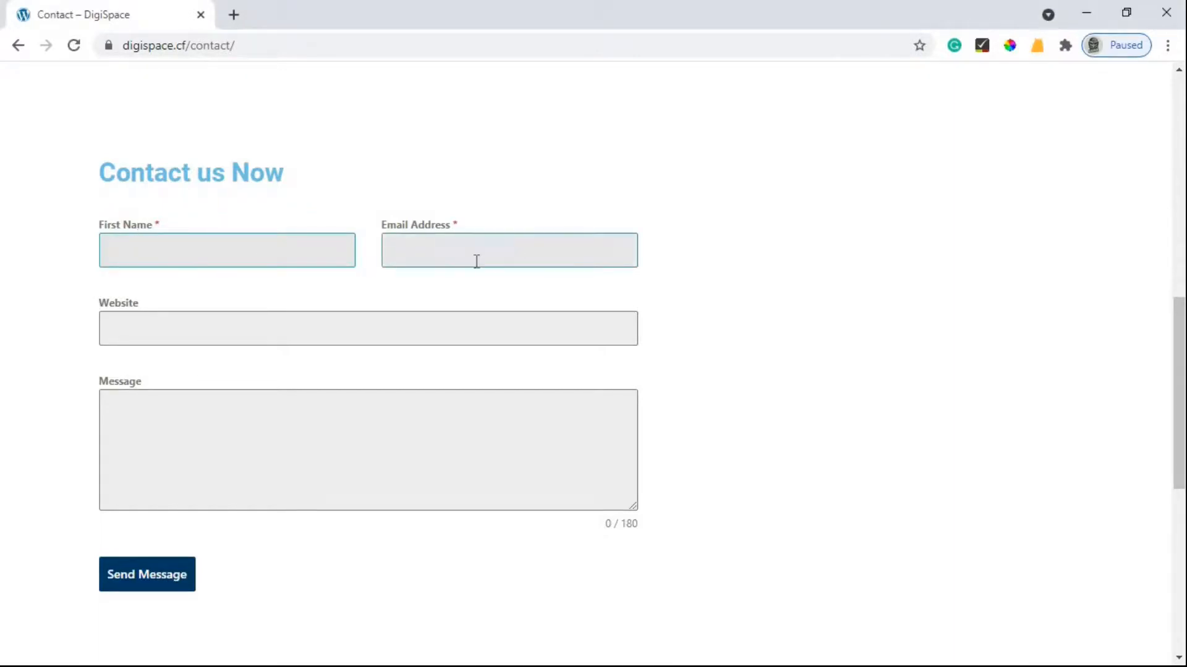
{"action": "left_click", "coordinate": [476, 261]}
{"action": "left_click", "coordinate": [298, 328]}
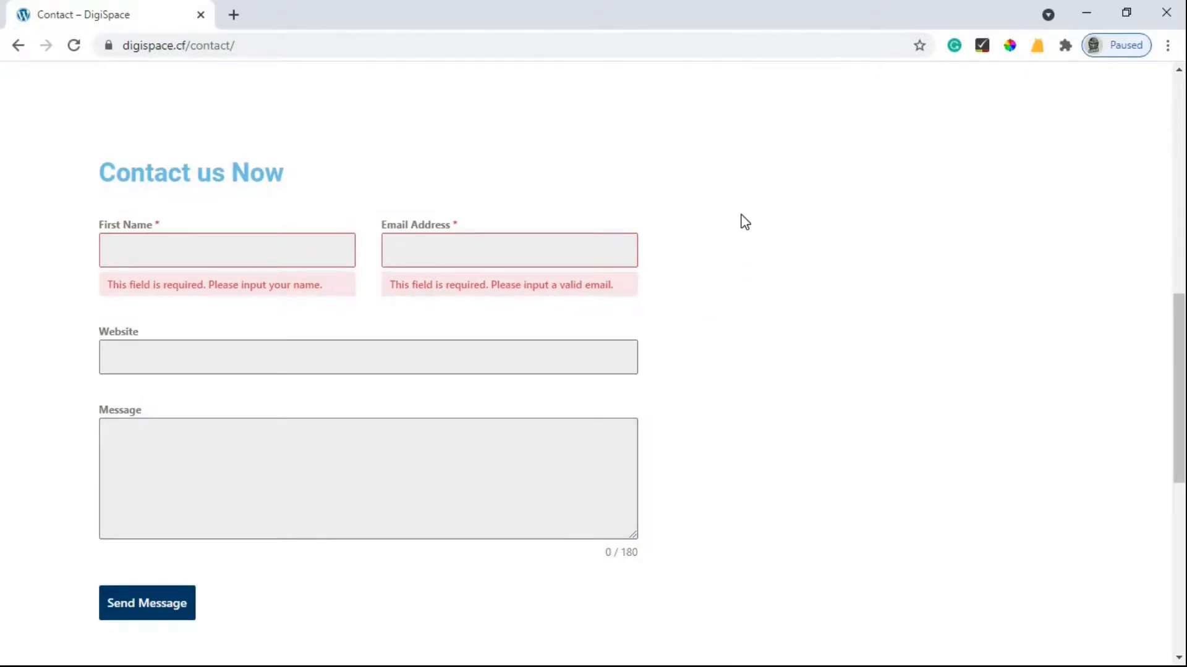
{"action": "scroll", "coordinate": [729, 210], "scroll_direction": "up", "scroll_amount": 10}
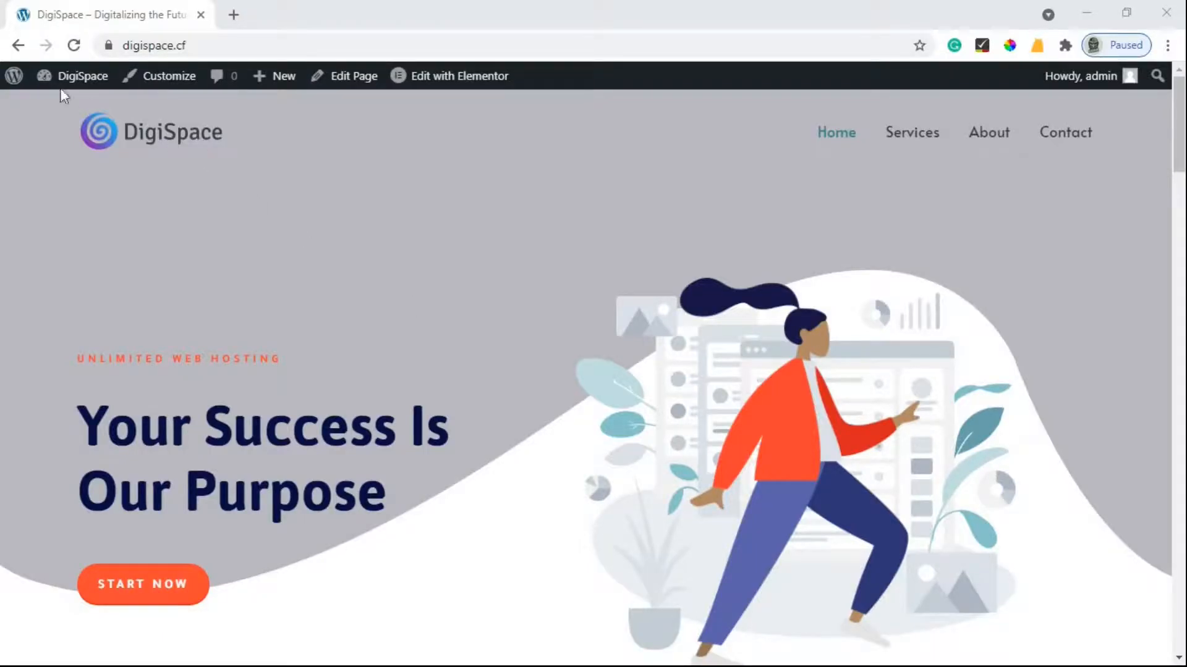
Go from the dashboard to the Add New Plugins page.
{"action": "mouse_move", "coordinate": [68, 77]}
{"action": "left_click", "coordinate": [62, 108]}
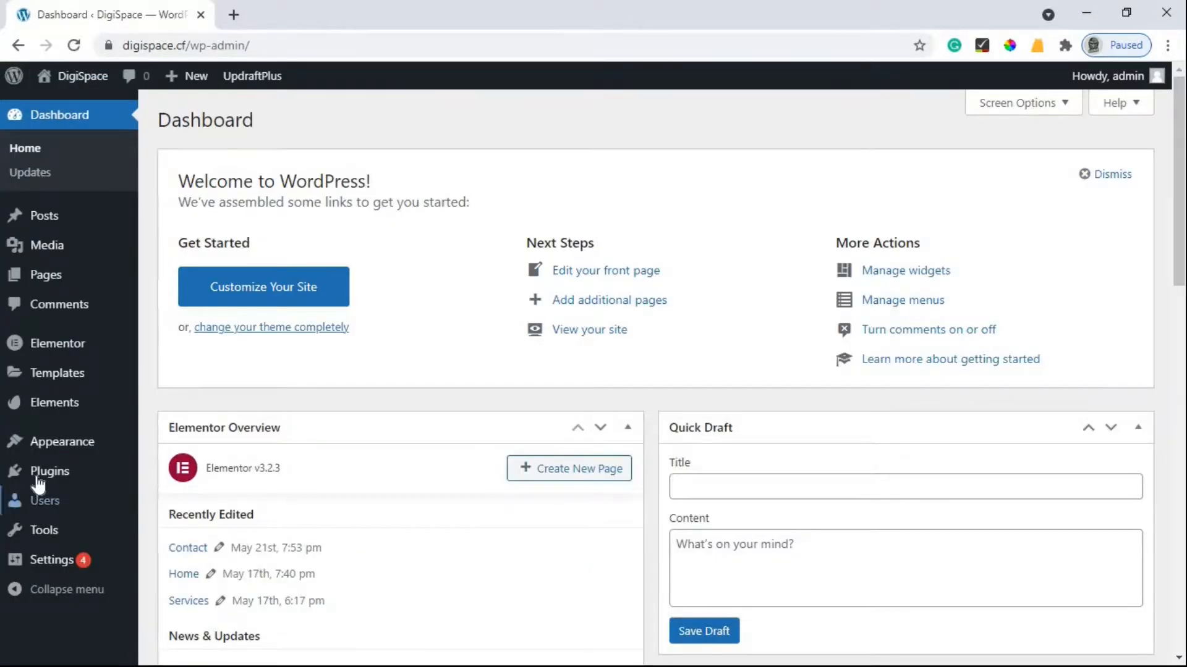
{"action": "mouse_move", "coordinate": [38, 485]}
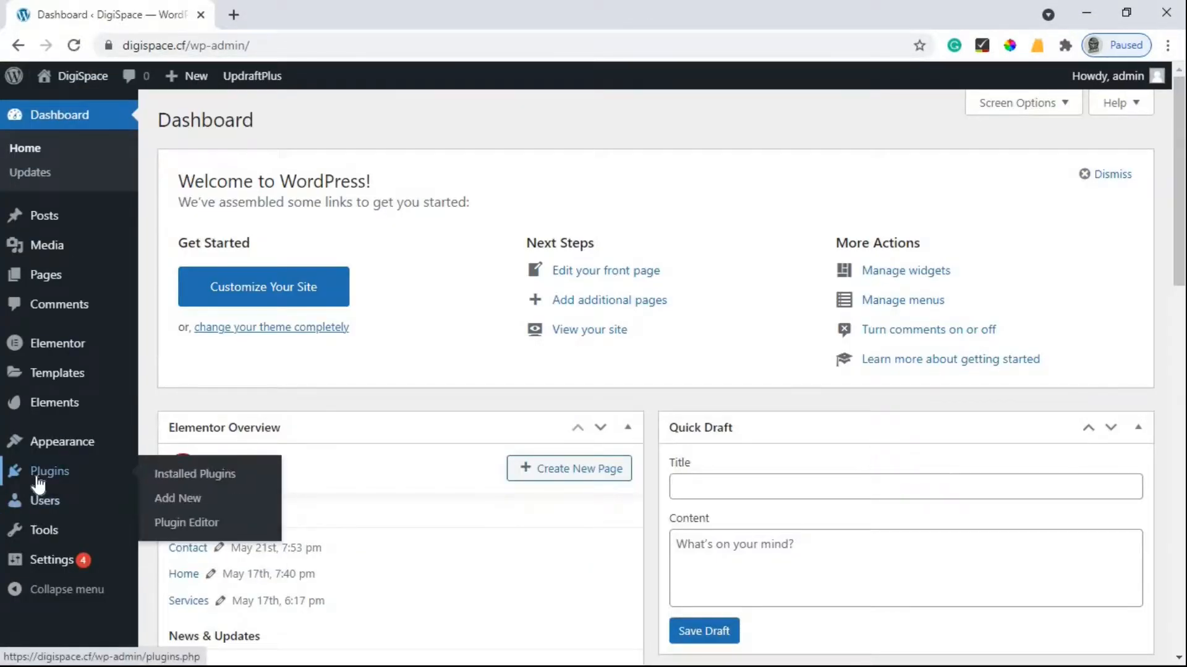
{"action": "left_click", "coordinate": [195, 507]}
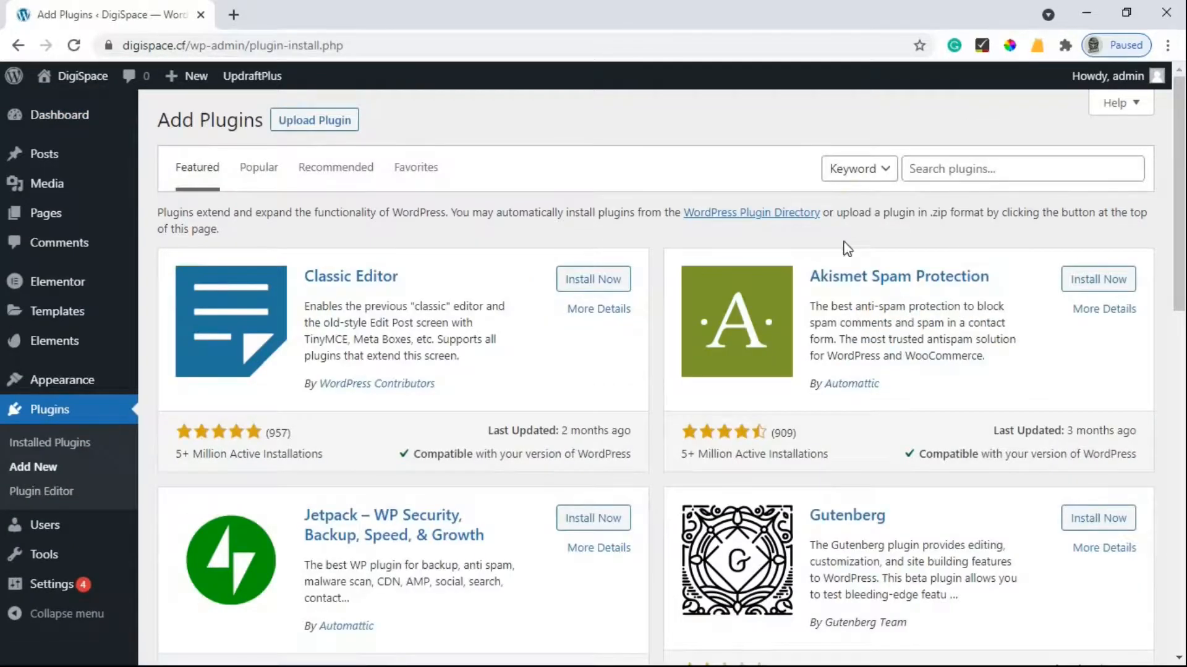
Search plugins for 'form', then install and activate Forminator.
{"action": "left_click", "coordinate": [957, 169]}
{"action": "type", "text": "form"}
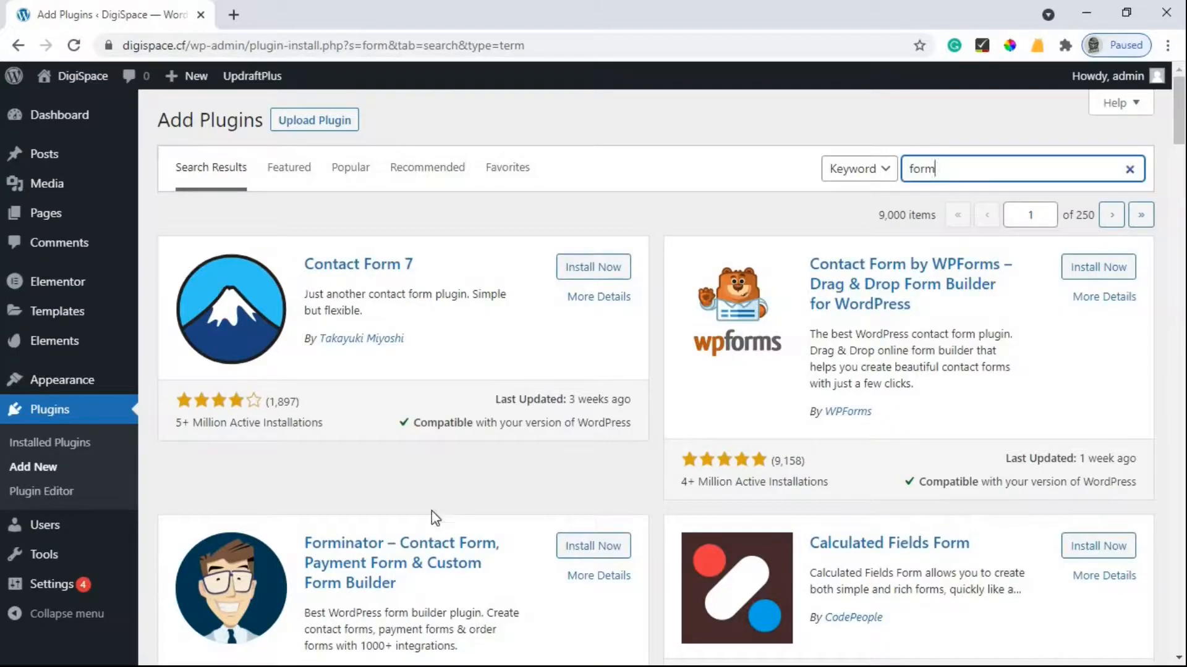
{"action": "scroll", "coordinate": [350, 468], "scroll_direction": "down", "scroll_amount": 1}
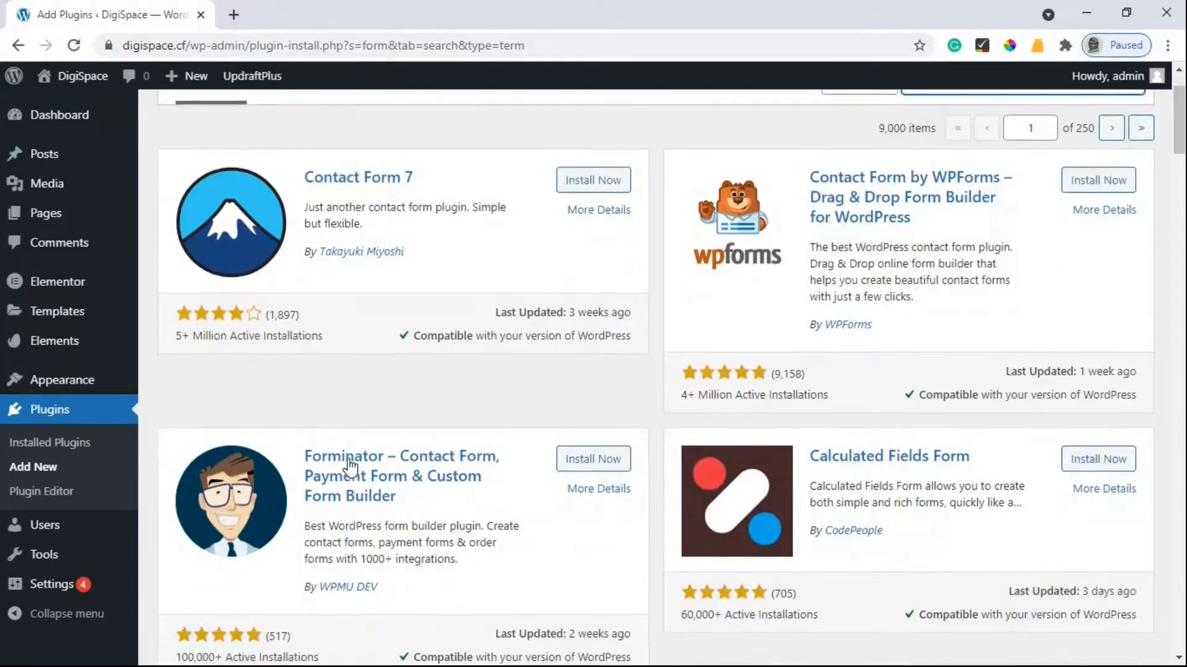
{"action": "left_click", "coordinate": [596, 470]}
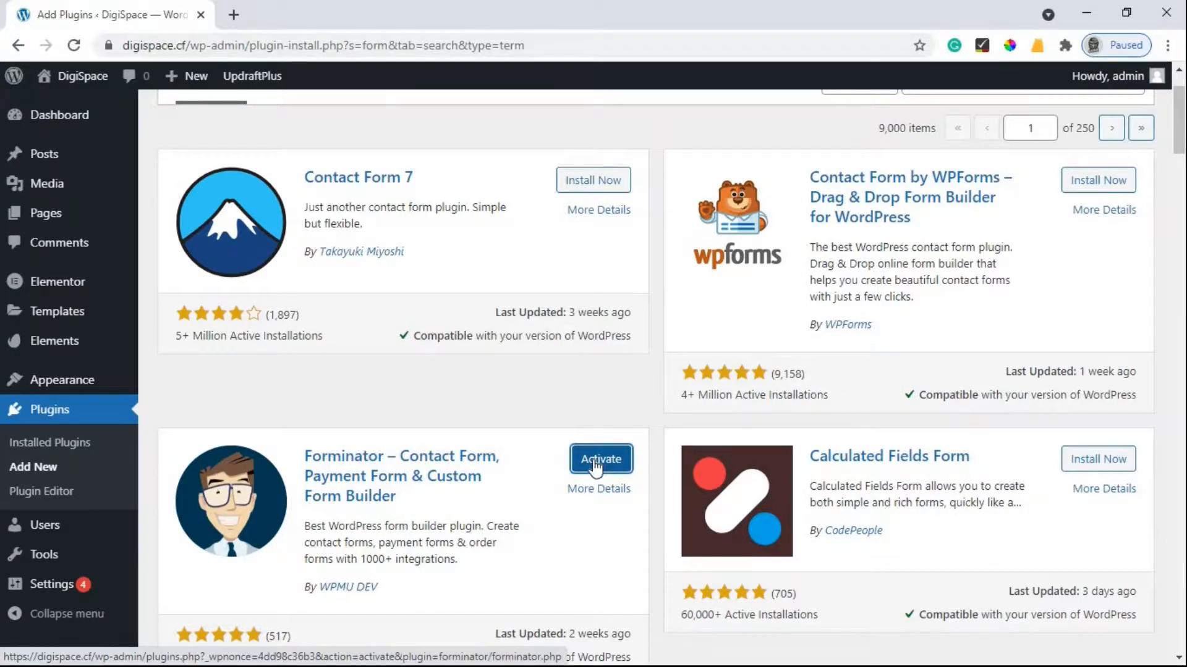
{"action": "left_click", "coordinate": [595, 469]}
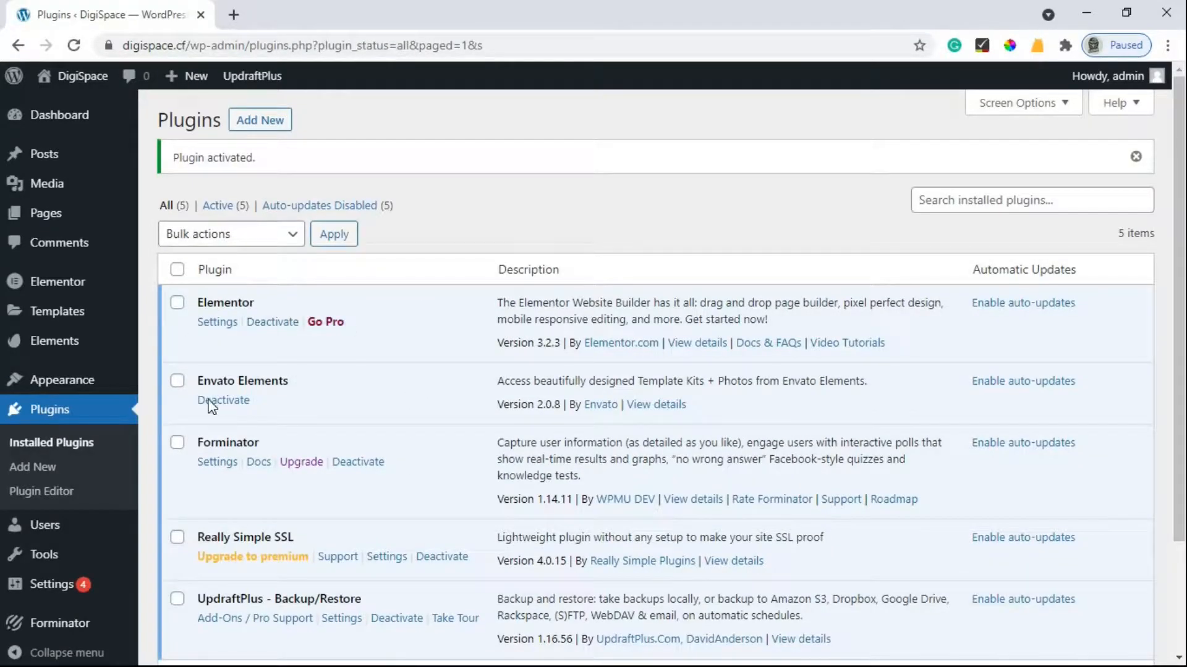
Open Forminator's settings from the plugin list, then go to its empty Forms page.
{"action": "scroll", "coordinate": [216, 395], "scroll_direction": "down", "scroll_amount": 3}
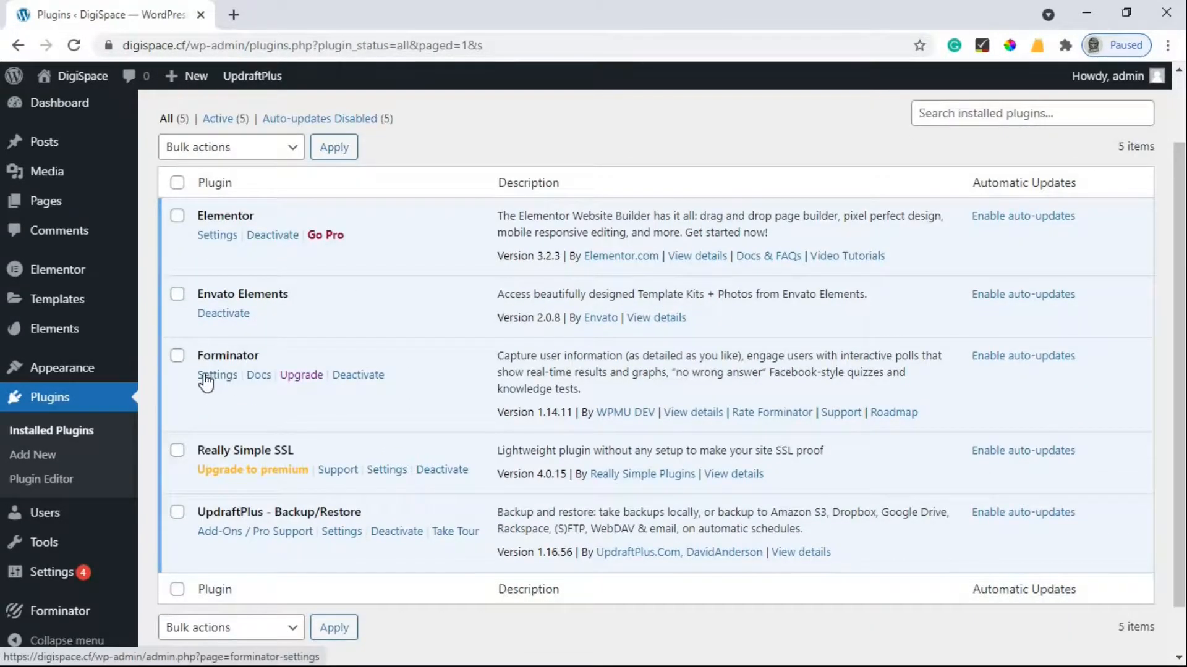
{"action": "left_click", "coordinate": [212, 386]}
{"action": "scroll", "coordinate": [637, 489], "scroll_direction": "down", "scroll_amount": 2}
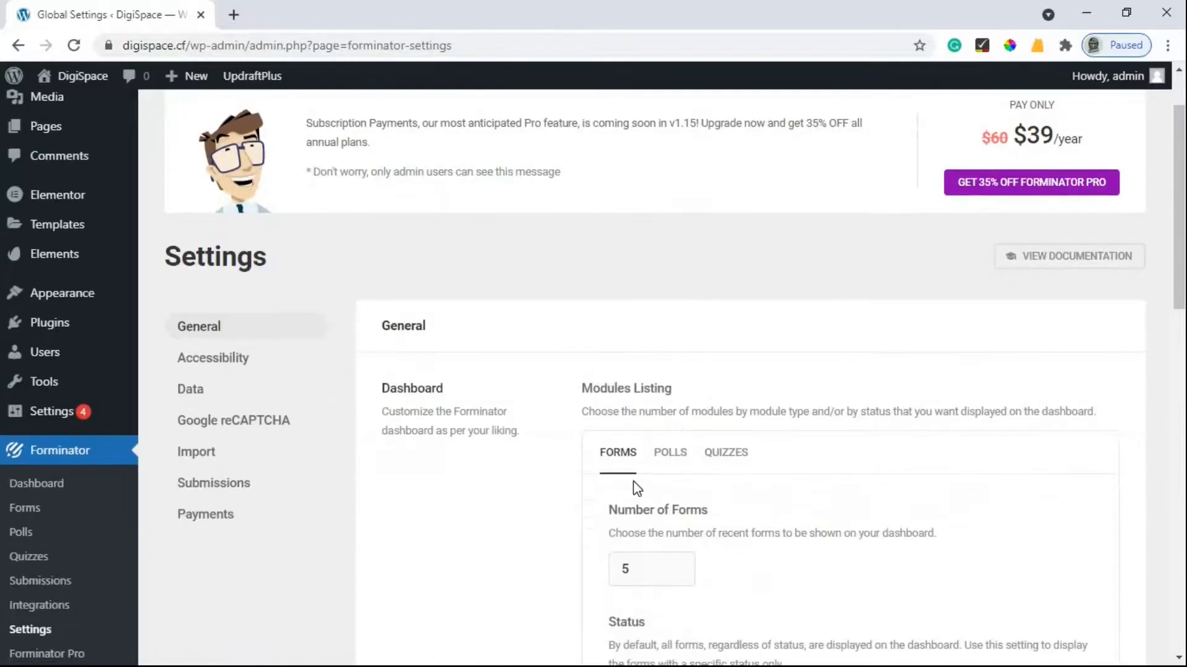
{"action": "scroll", "coordinate": [55, 464], "scroll_direction": "down", "scroll_amount": 1}
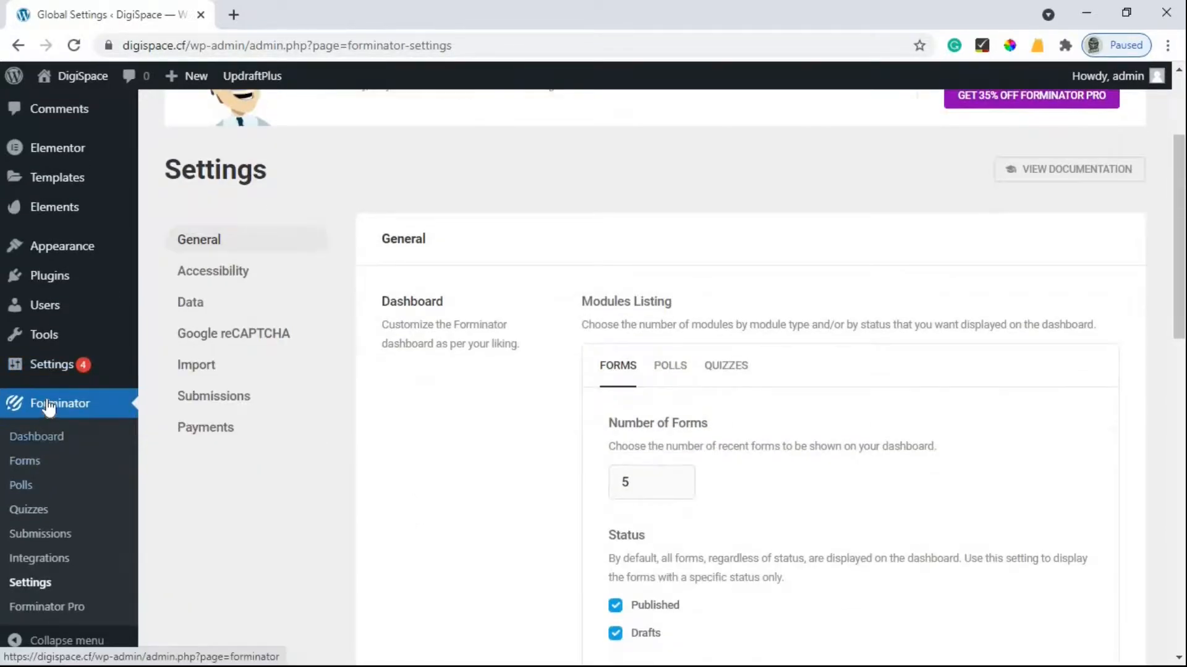
{"action": "left_click", "coordinate": [28, 468]}
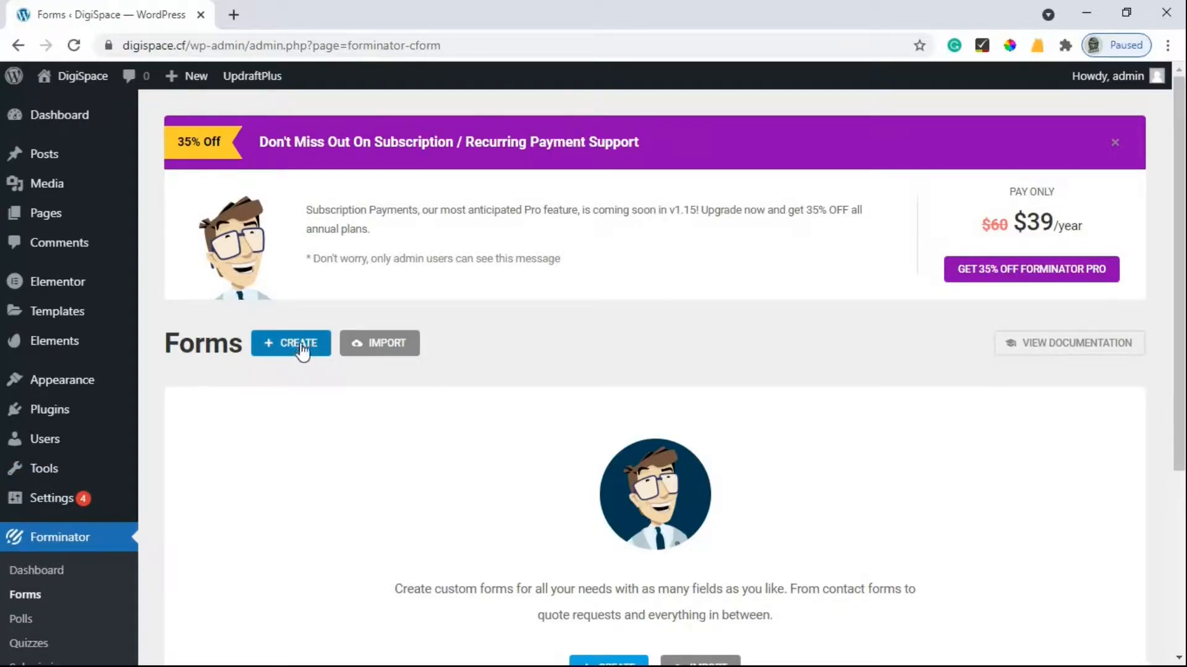
Create a new form named 'Contact Us' from the Contact Form template.
{"action": "left_click", "coordinate": [300, 345]}
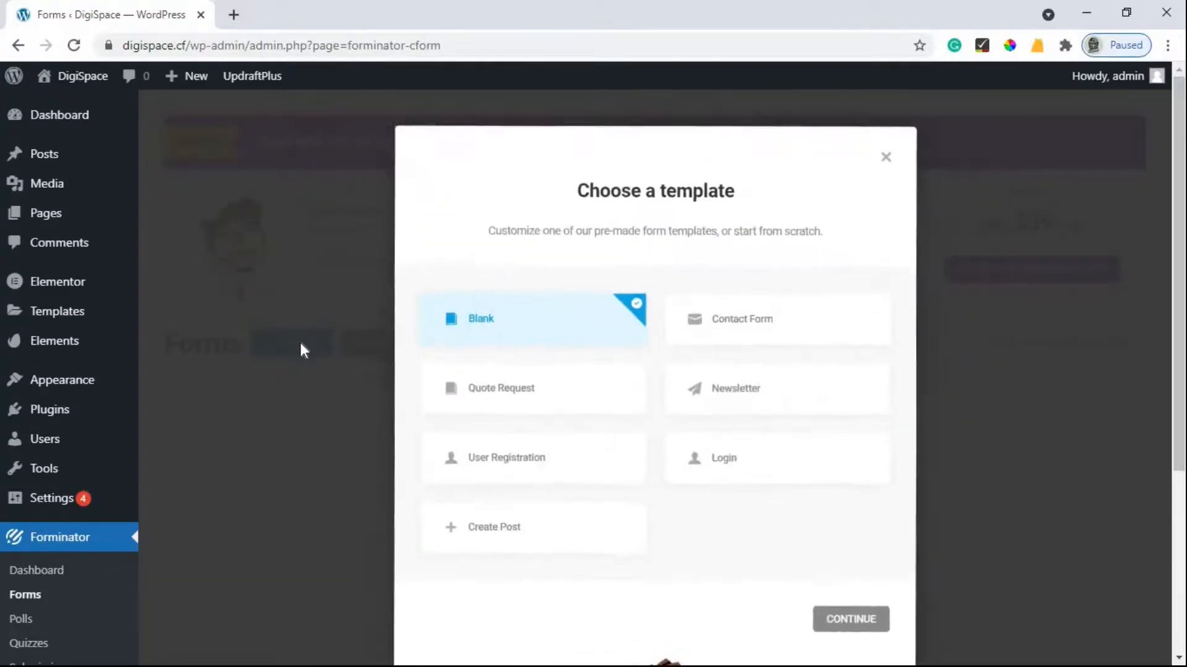
{"action": "left_click", "coordinate": [763, 332]}
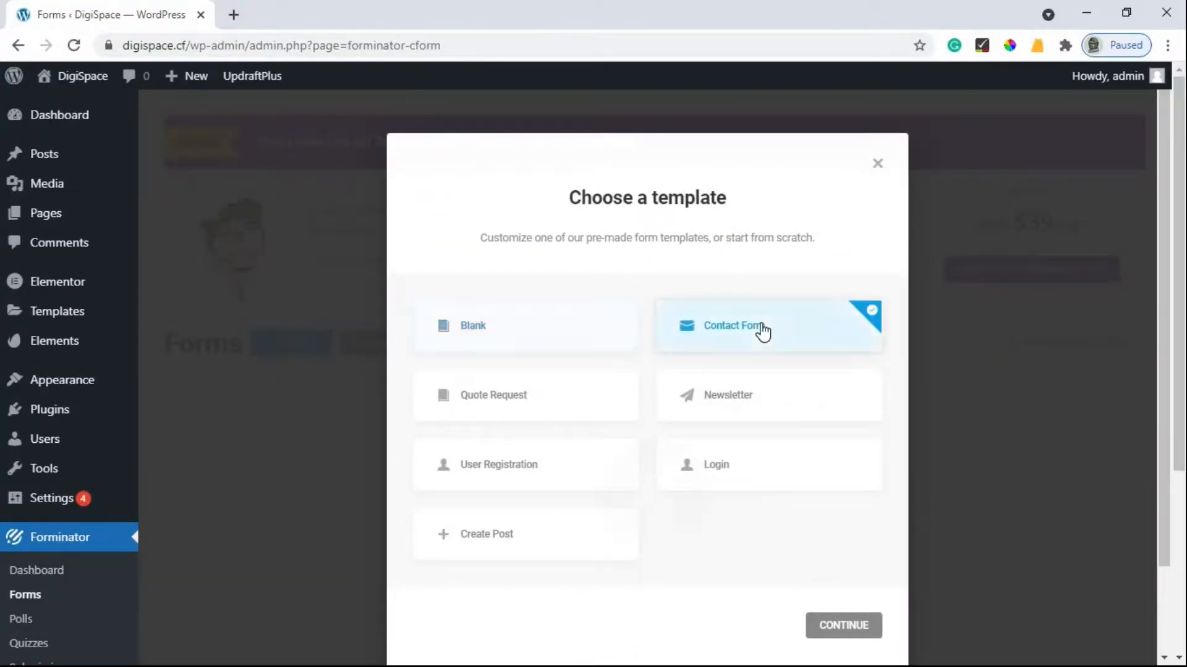
{"action": "left_click", "coordinate": [859, 630]}
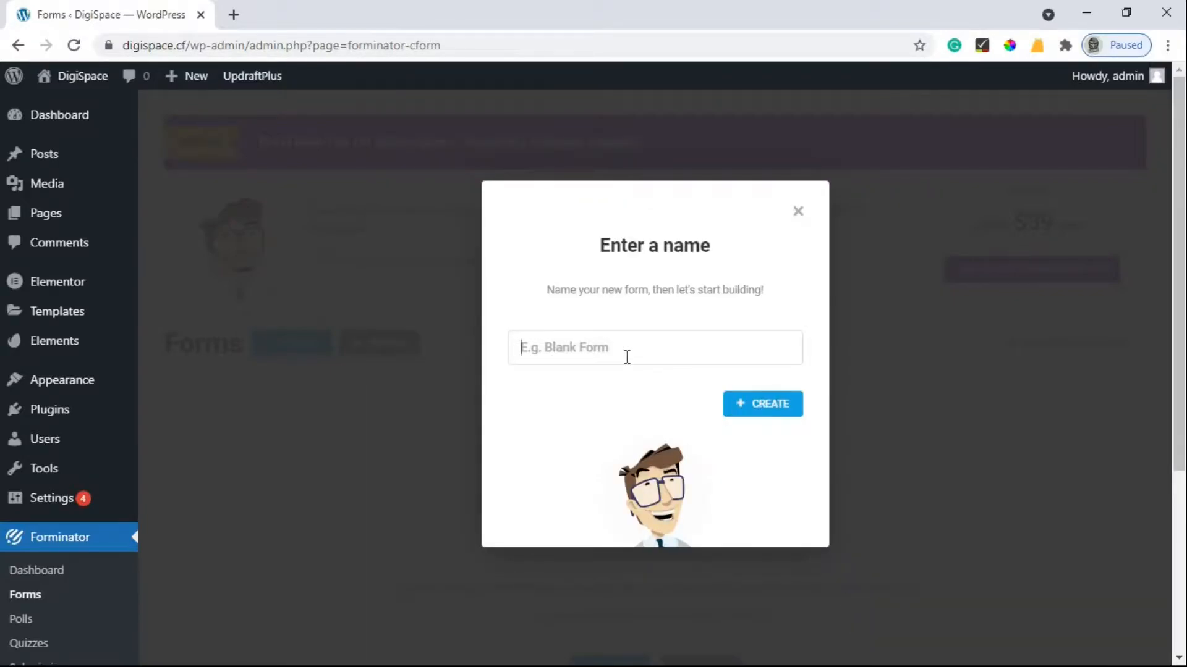
{"action": "type", "text": "C"}
{"action": "left_click", "coordinate": [758, 407]}
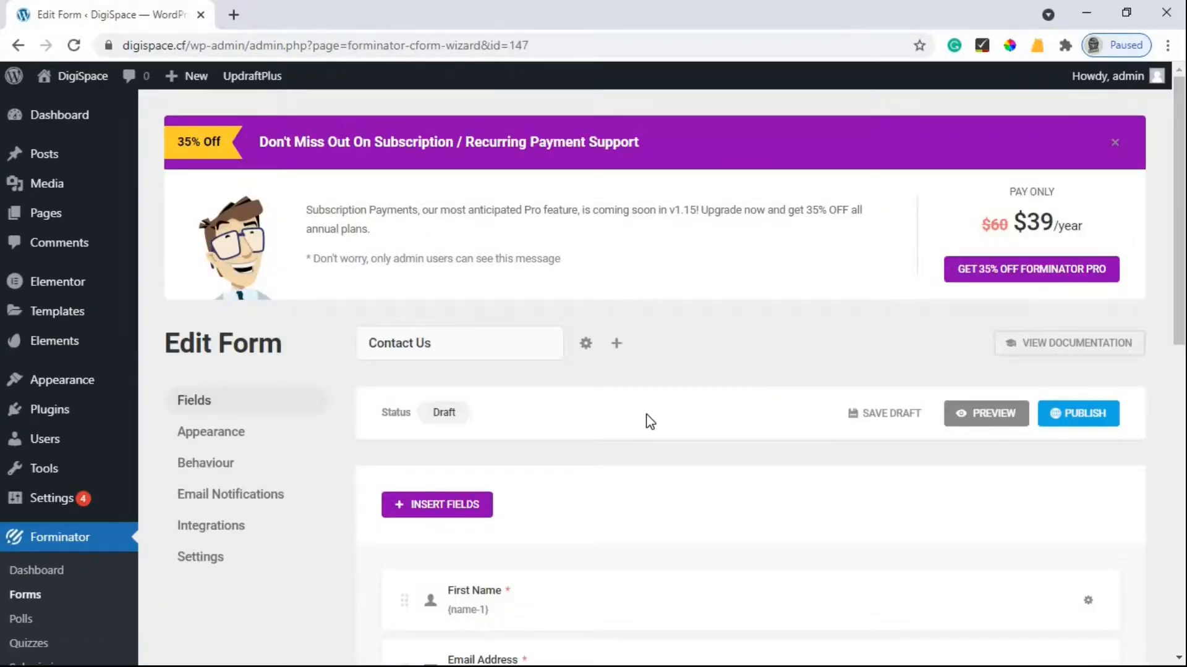
Delete the Phone Number field from the Contact Us form and confirm the deletion.
{"action": "scroll", "coordinate": [646, 418], "scroll_direction": "down", "scroll_amount": 4}
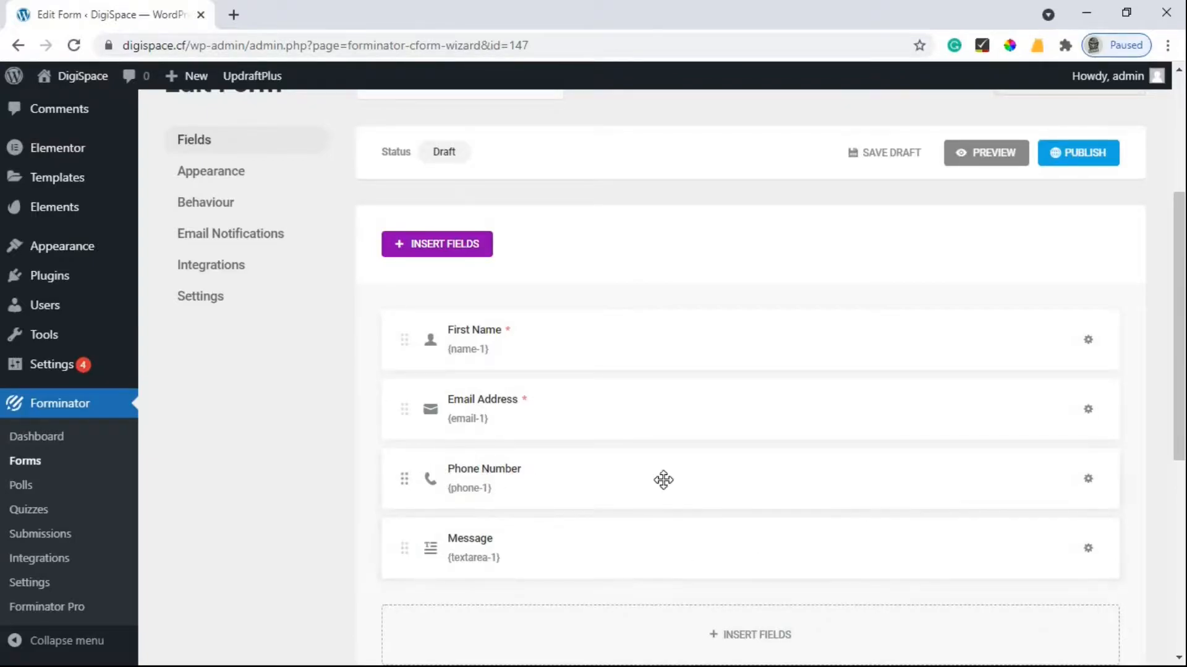
{"action": "left_click", "coordinate": [1089, 485]}
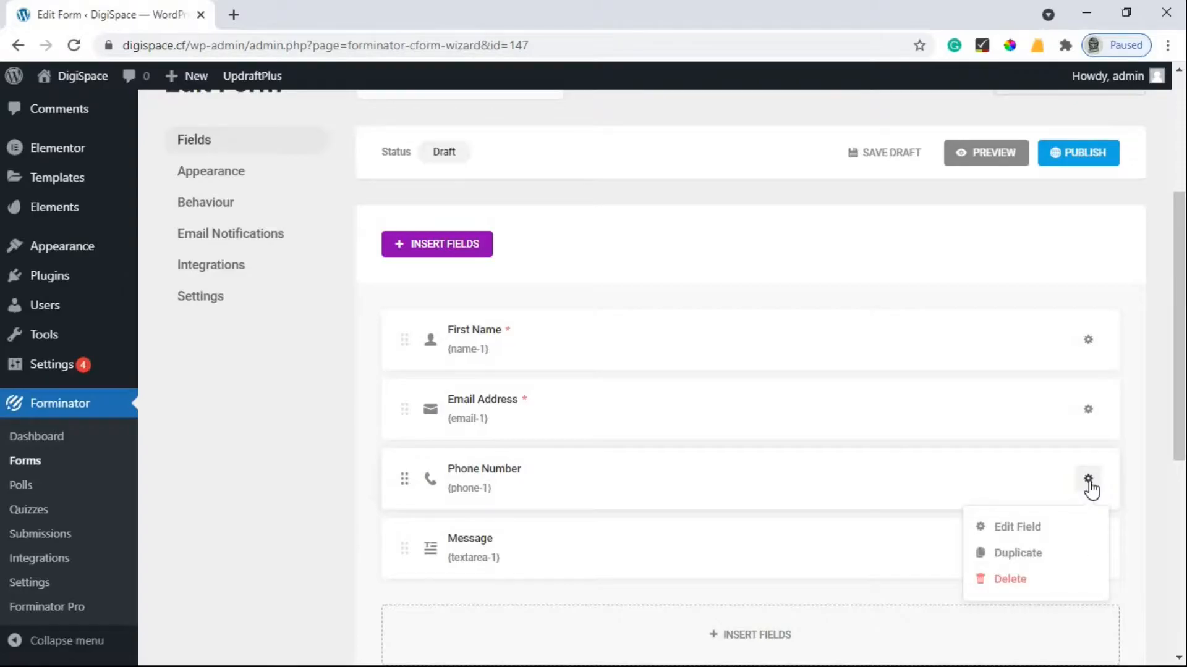
{"action": "left_click", "coordinate": [1010, 581]}
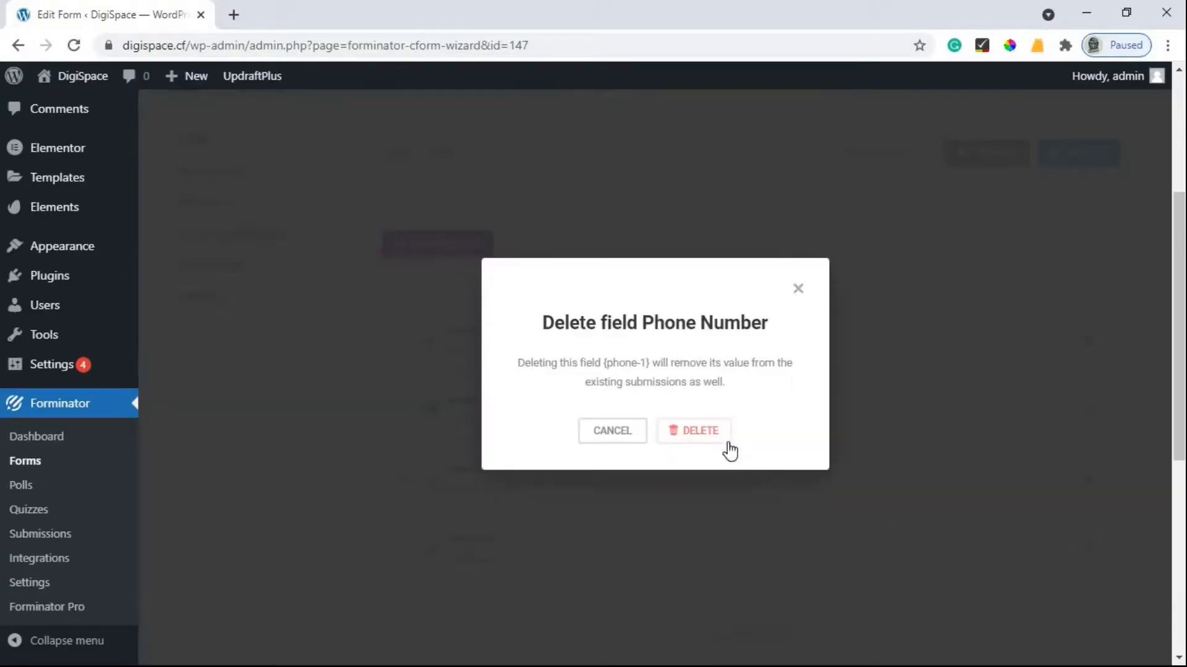
{"action": "left_click", "coordinate": [696, 432]}
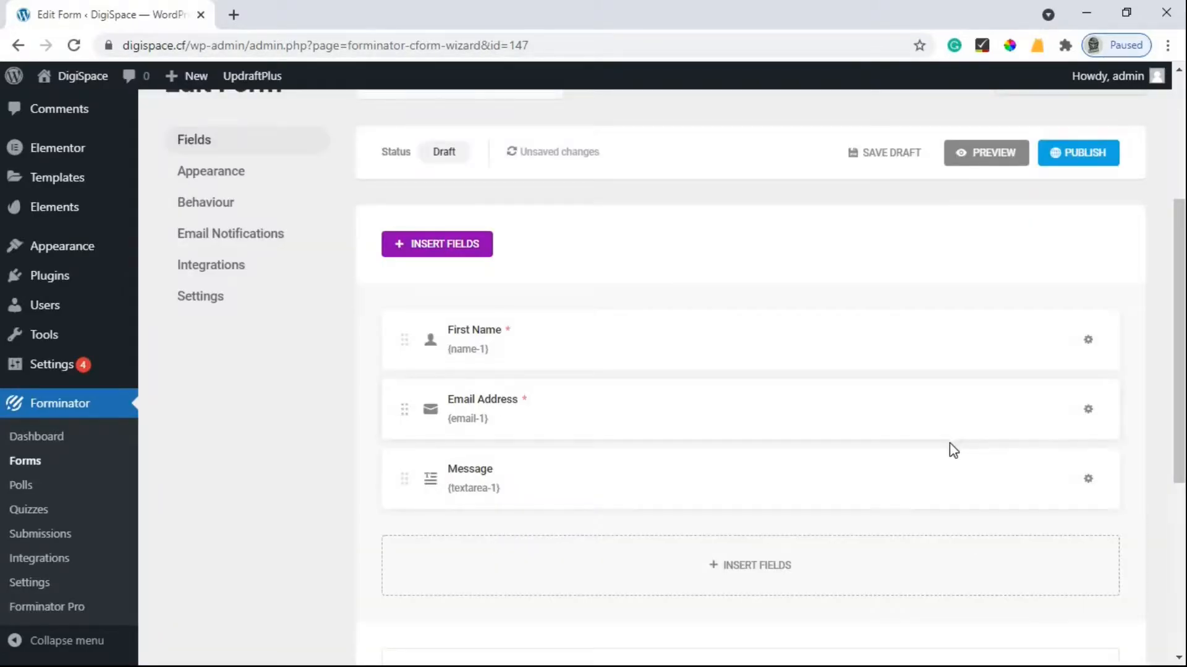
Insert a Website field and drag it between Email Address and Message.
{"action": "left_click", "coordinate": [436, 245]}
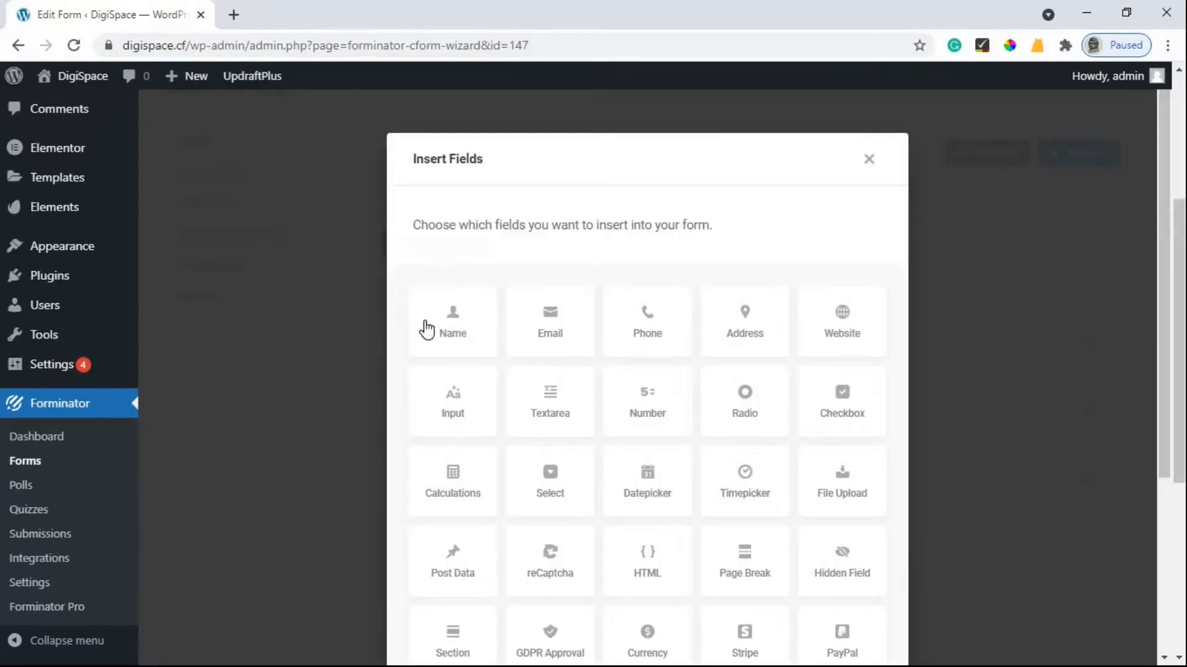
{"action": "left_click", "coordinate": [843, 341]}
{"action": "scroll", "coordinate": [770, 397], "scroll_direction": "down", "scroll_amount": 5}
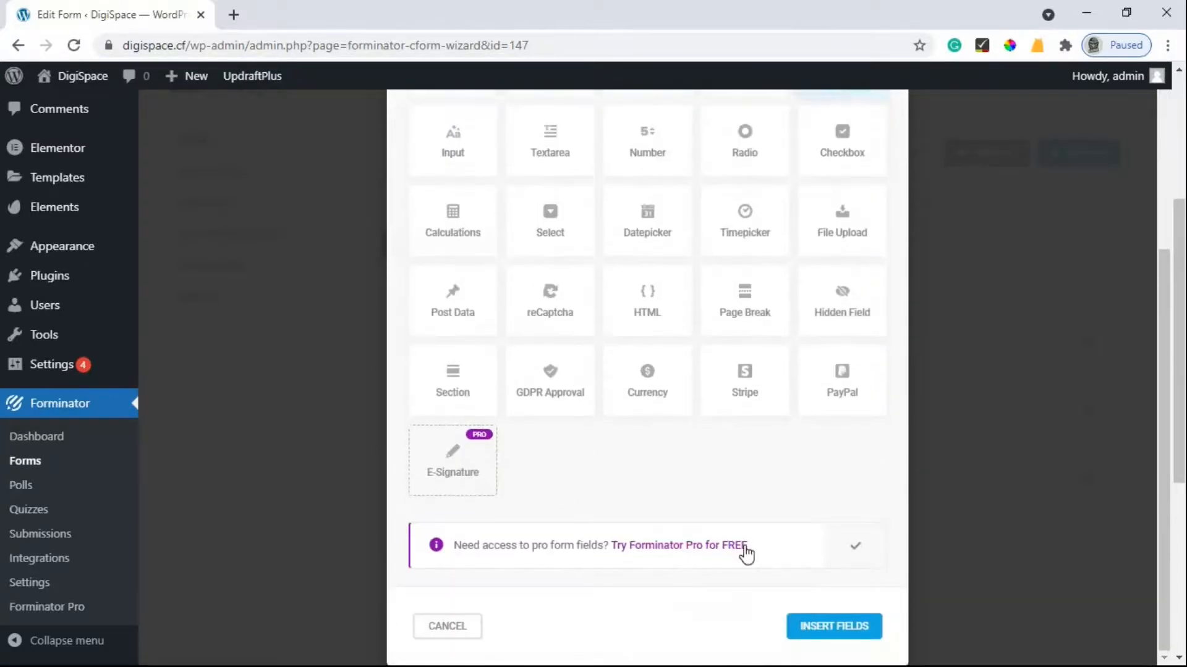
{"action": "left_click", "coordinate": [834, 627]}
{"action": "left_click", "coordinate": [841, 550]}
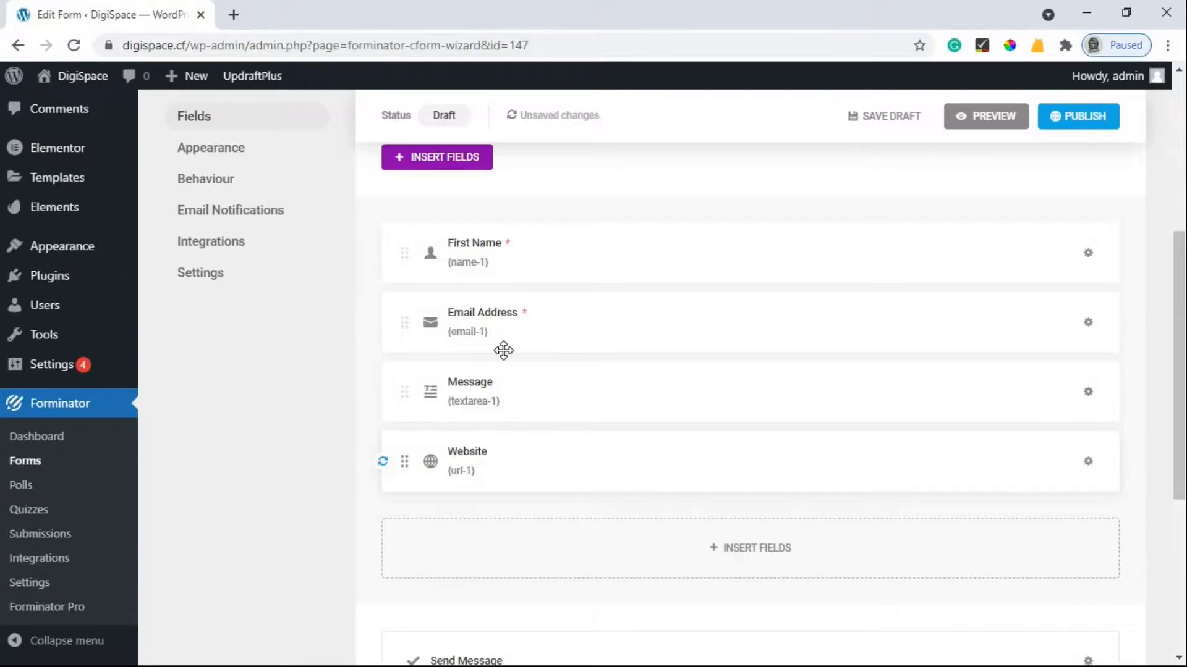
{"action": "left_click_drag", "start_coordinate": [573, 471], "coordinate": [543, 362]}
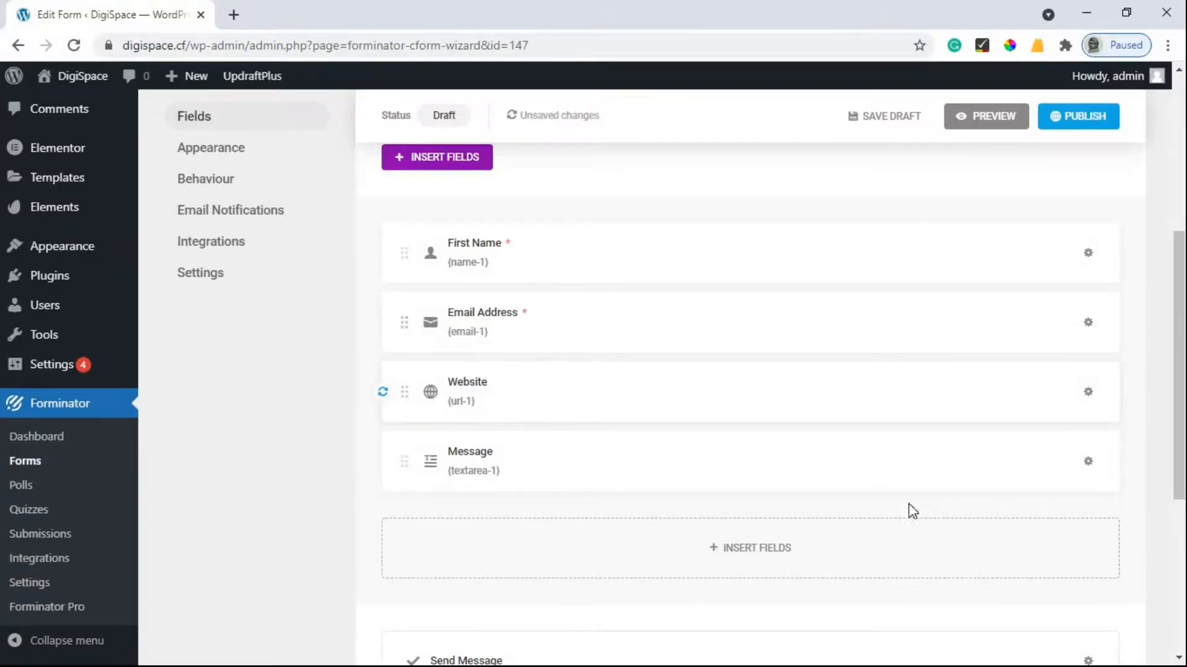
Preview the form, then place Email Address beside First Name on one row.
{"action": "left_click", "coordinate": [977, 117]}
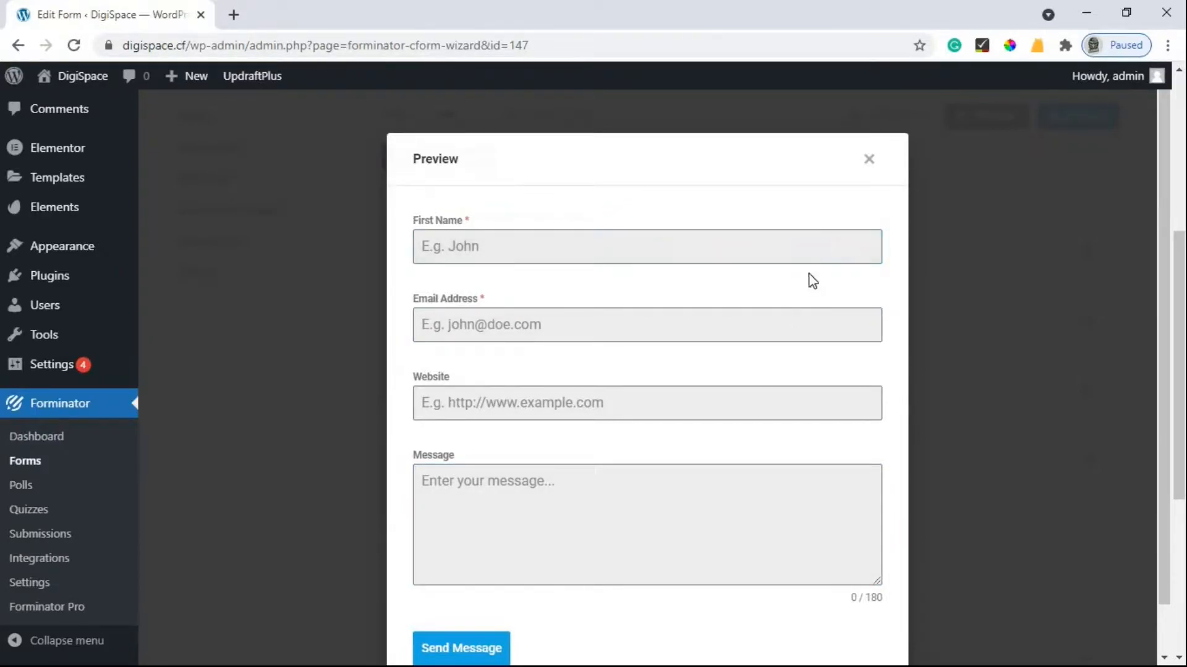
{"action": "left_click", "coordinate": [870, 160]}
{"action": "left_click_drag", "start_coordinate": [659, 330], "coordinate": [790, 259]}
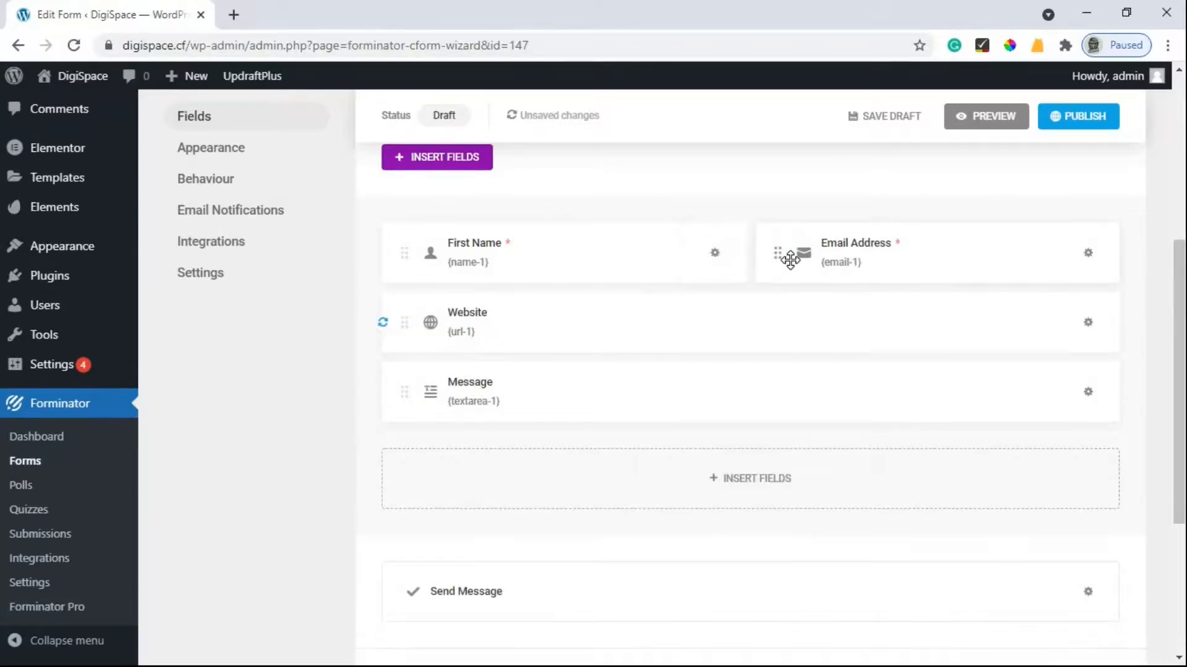
Preview the rearranged form, trying the Email Address, Website and Message fields, then open First Name's settings.
{"action": "left_click", "coordinate": [985, 117]}
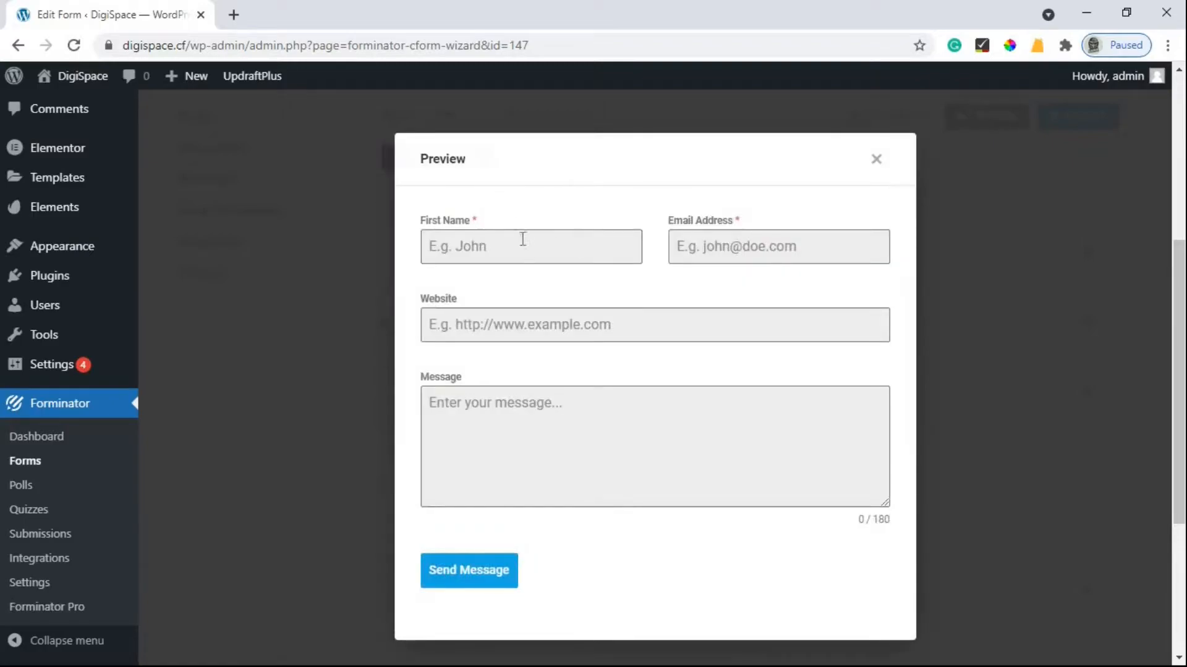
{"action": "left_click", "coordinate": [855, 239]}
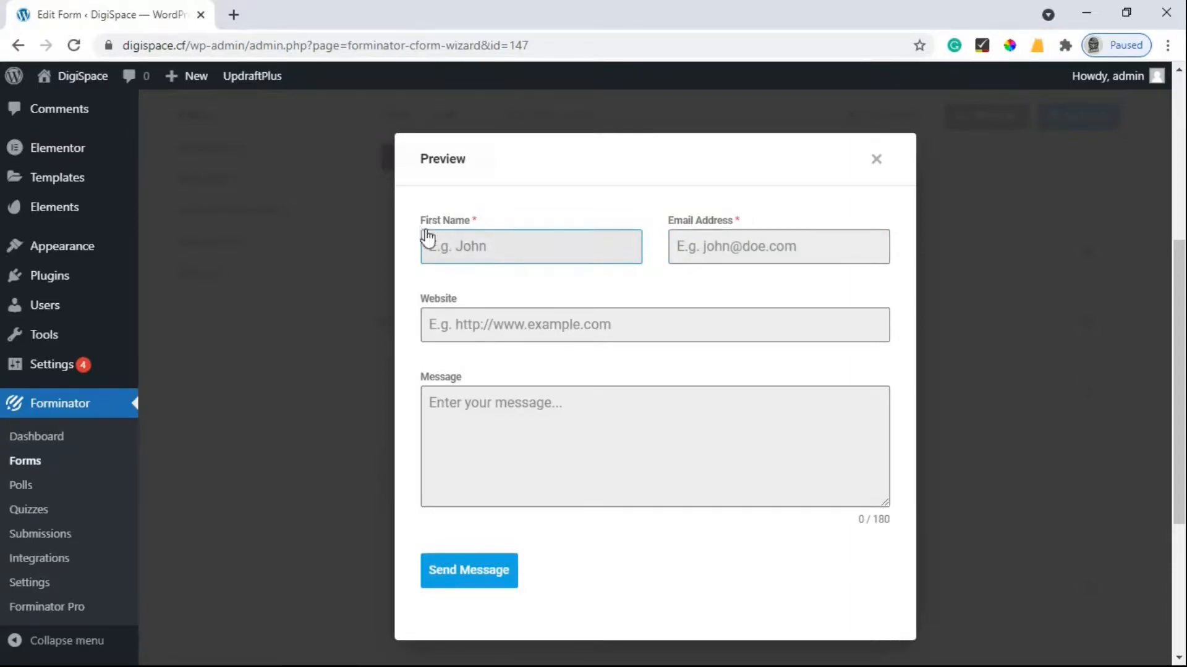
{"action": "left_click", "coordinate": [598, 340]}
{"action": "left_click", "coordinate": [647, 453]}
{"action": "left_click", "coordinate": [878, 173]}
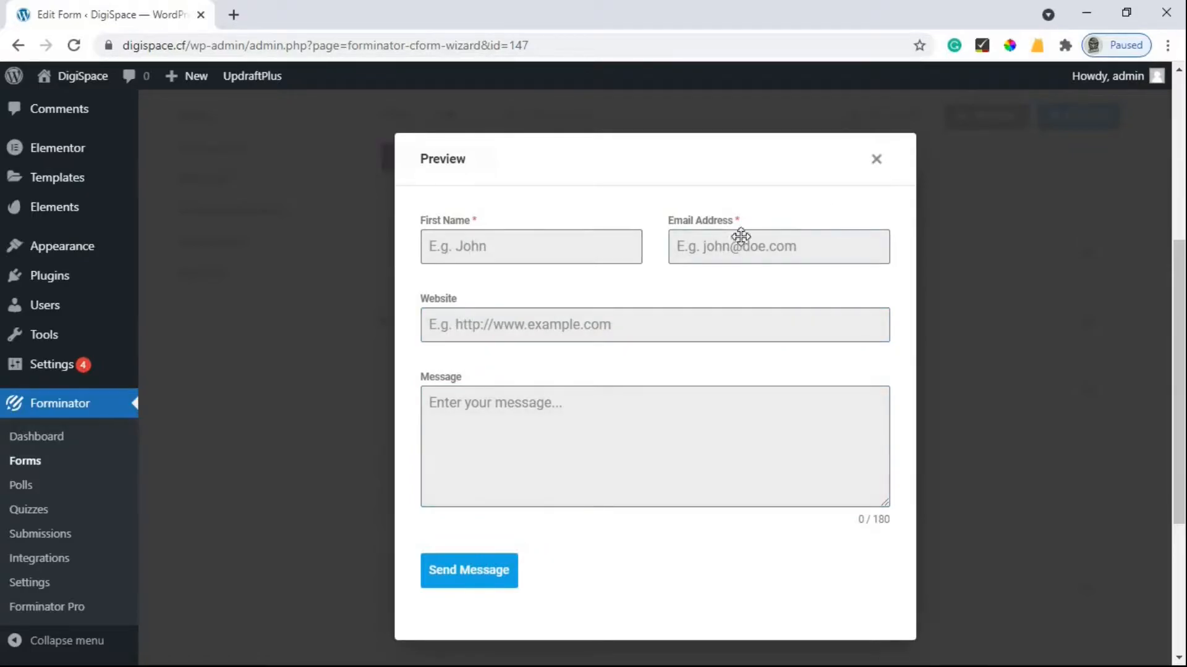
{"action": "left_click", "coordinate": [502, 259]}
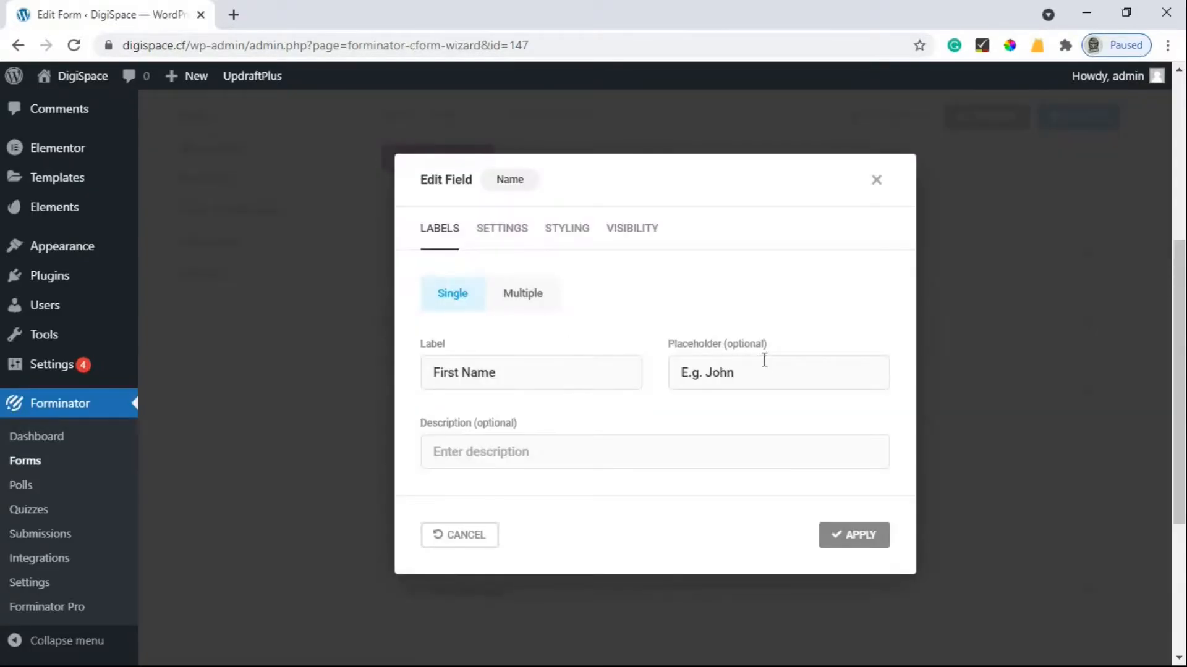
Clear the placeholder text from the First Name and Email Address fields.
{"action": "left_click_drag", "start_coordinate": [680, 372], "coordinate": [783, 463]}
{"action": "key", "text": "BackSpace"}
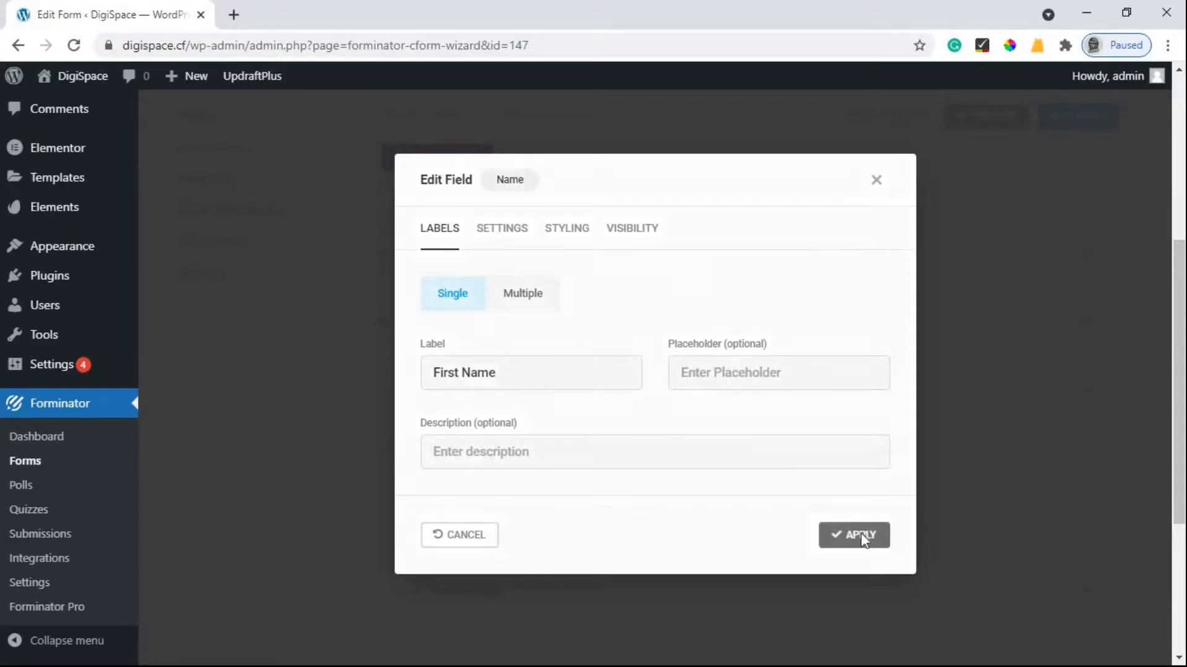
{"action": "left_click", "coordinate": [863, 539]}
{"action": "left_click", "coordinate": [887, 266]}
{"action": "left_click_drag", "start_coordinate": [664, 353], "coordinate": [838, 467]}
{"action": "key", "text": "BackSpace"}
{"action": "left_click", "coordinate": [828, 503]}
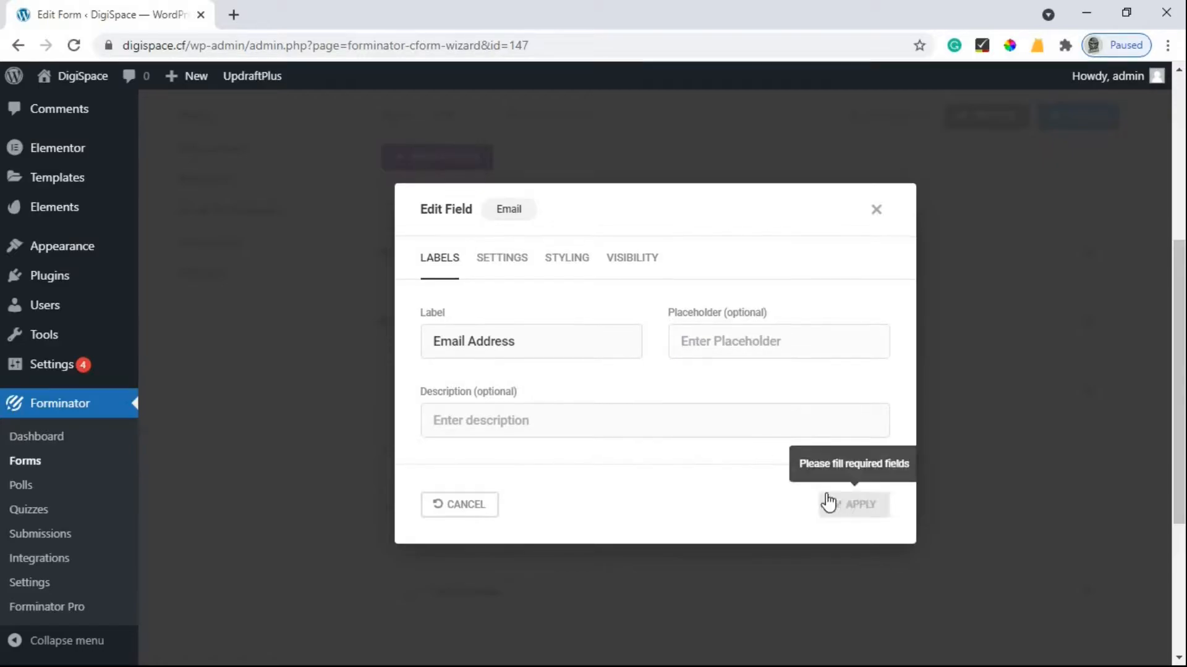
{"action": "left_click", "coordinate": [828, 502]}
Clear the placeholder text from the Website and Message fields.
{"action": "left_click", "coordinate": [831, 332]}
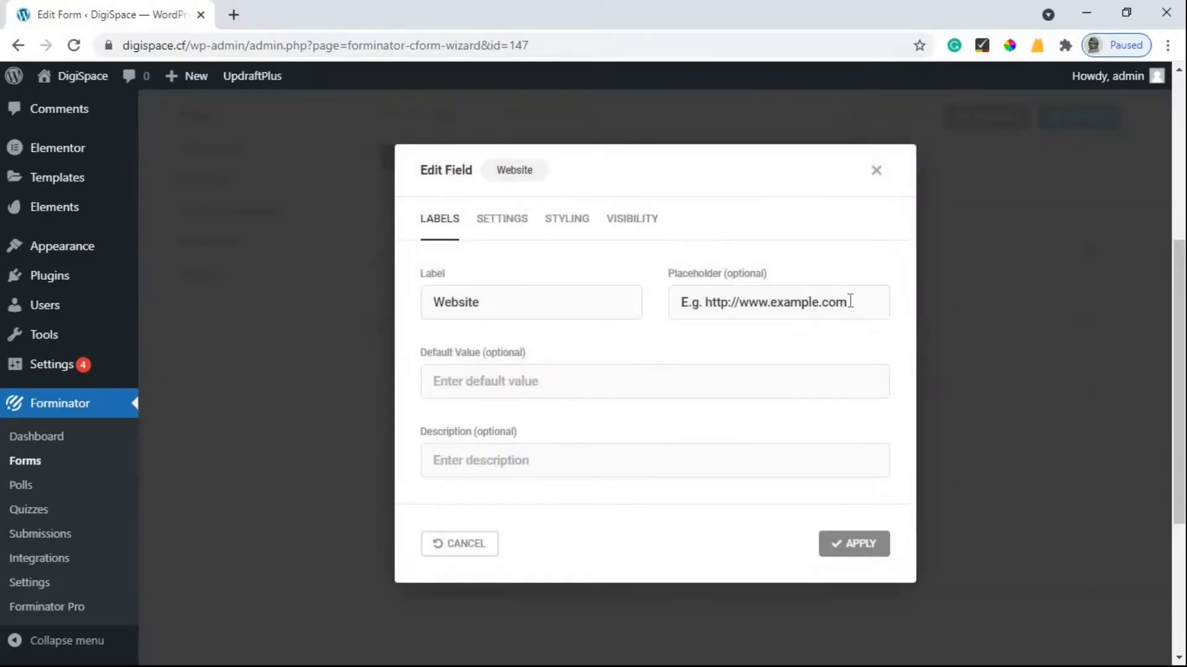
{"action": "triple_click", "coordinate": [853, 302]}
{"action": "key", "text": "BackSpace"}
{"action": "left_click", "coordinate": [854, 544]}
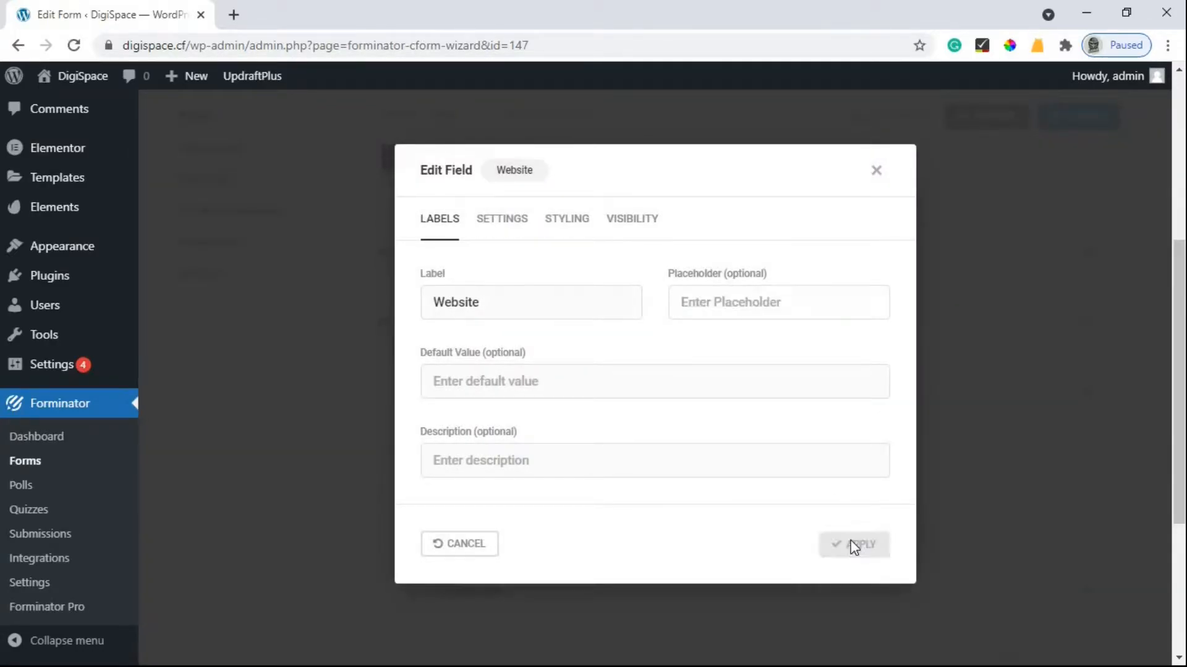
{"action": "left_click", "coordinate": [535, 382]}
{"action": "triple_click", "coordinate": [735, 303]}
{"action": "left_click", "coordinate": [846, 568]}
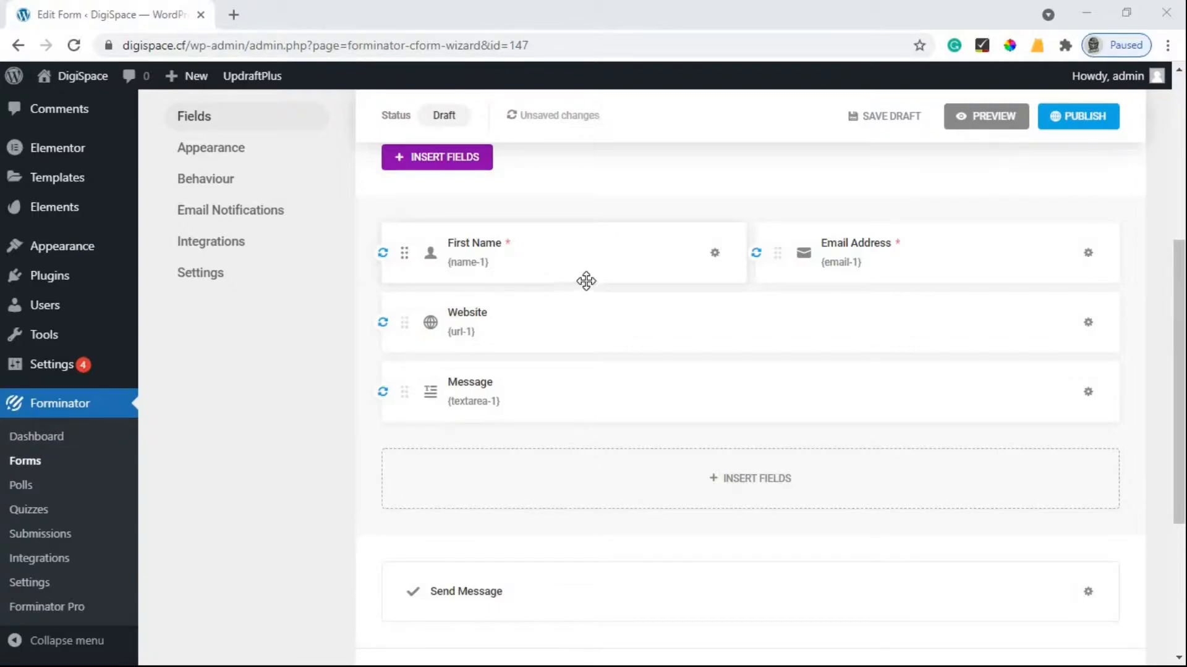
{"action": "left_click", "coordinate": [988, 121]}
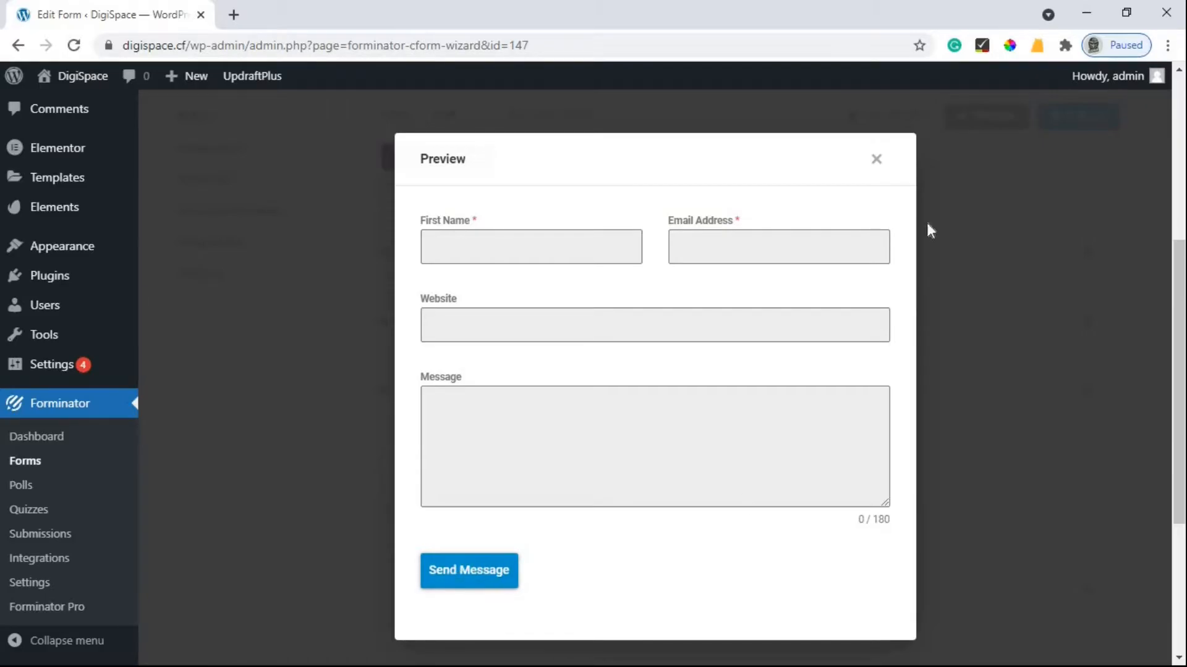
{"action": "left_click", "coordinate": [871, 160]}
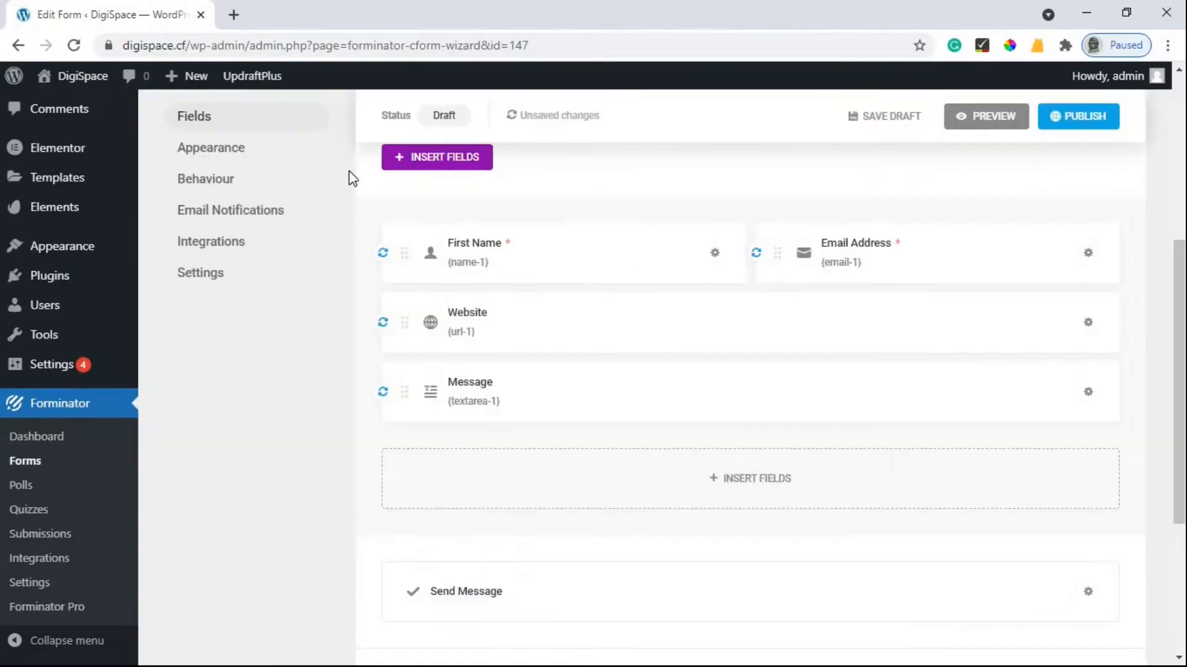
Set the form's Appearance colours to Custom and scroll down to the Submit Button settings.
{"action": "left_click", "coordinate": [208, 158]}
{"action": "scroll", "coordinate": [755, 418], "scroll_direction": "up", "scroll_amount": 4}
{"action": "scroll", "coordinate": [757, 423], "scroll_direction": "down", "scroll_amount": 7}
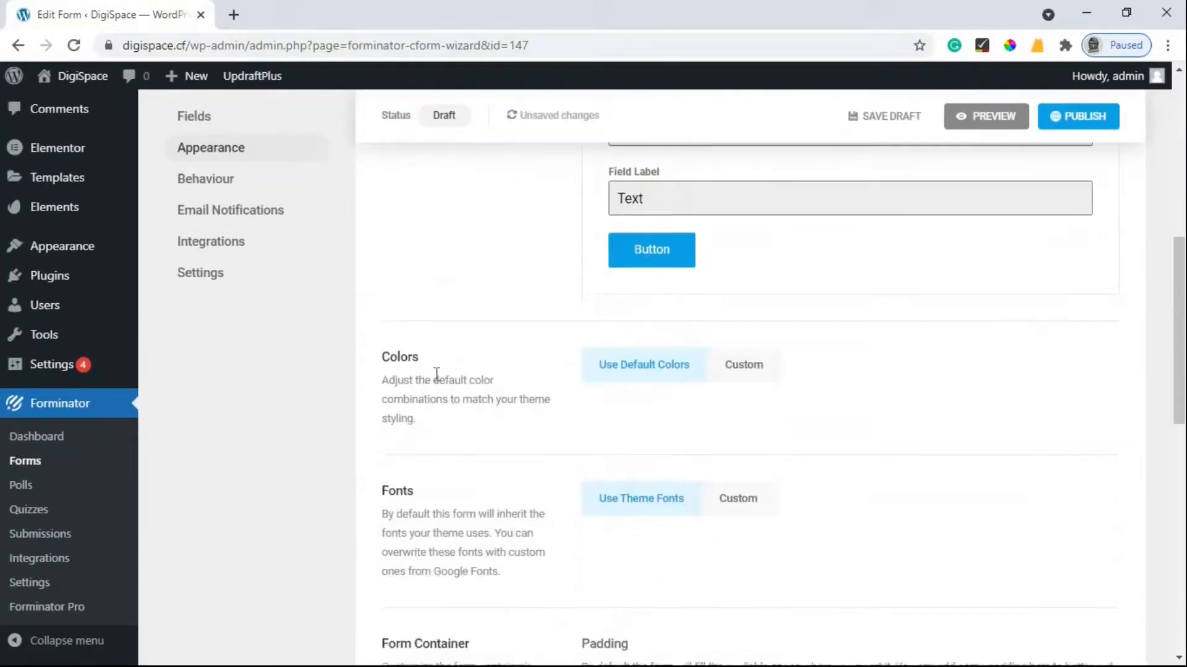
{"action": "left_click", "coordinate": [754, 368]}
{"action": "scroll", "coordinate": [755, 374], "scroll_direction": "down", "scroll_amount": 3}
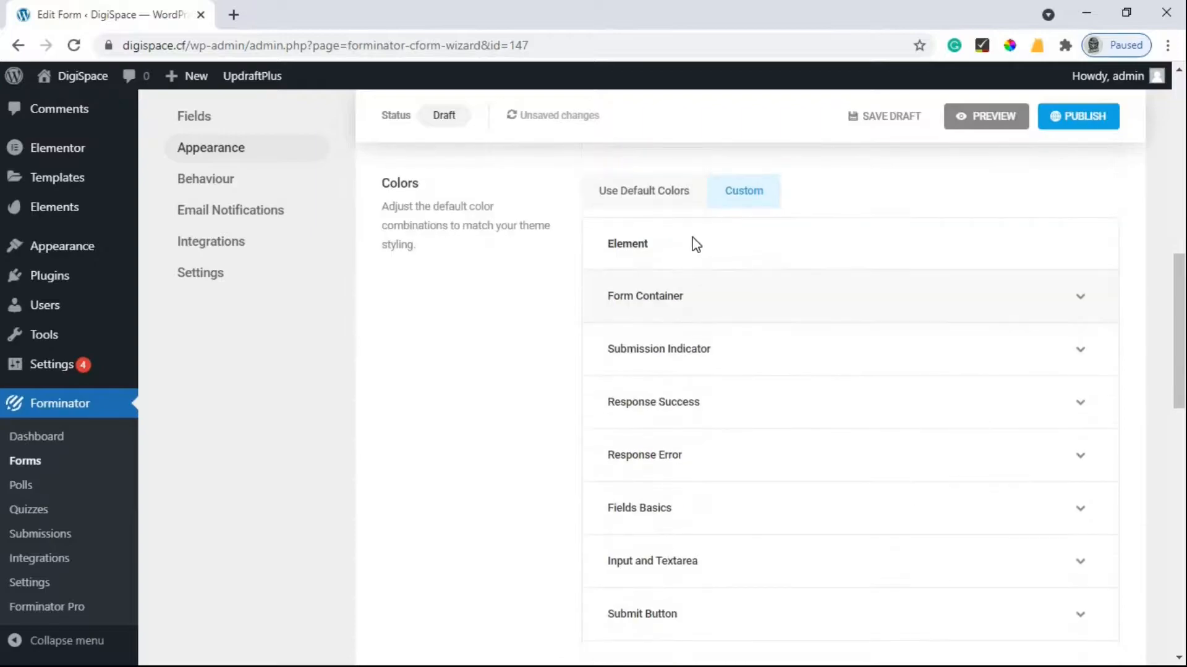
{"action": "scroll", "coordinate": [646, 327], "scroll_direction": "down", "scroll_amount": 2}
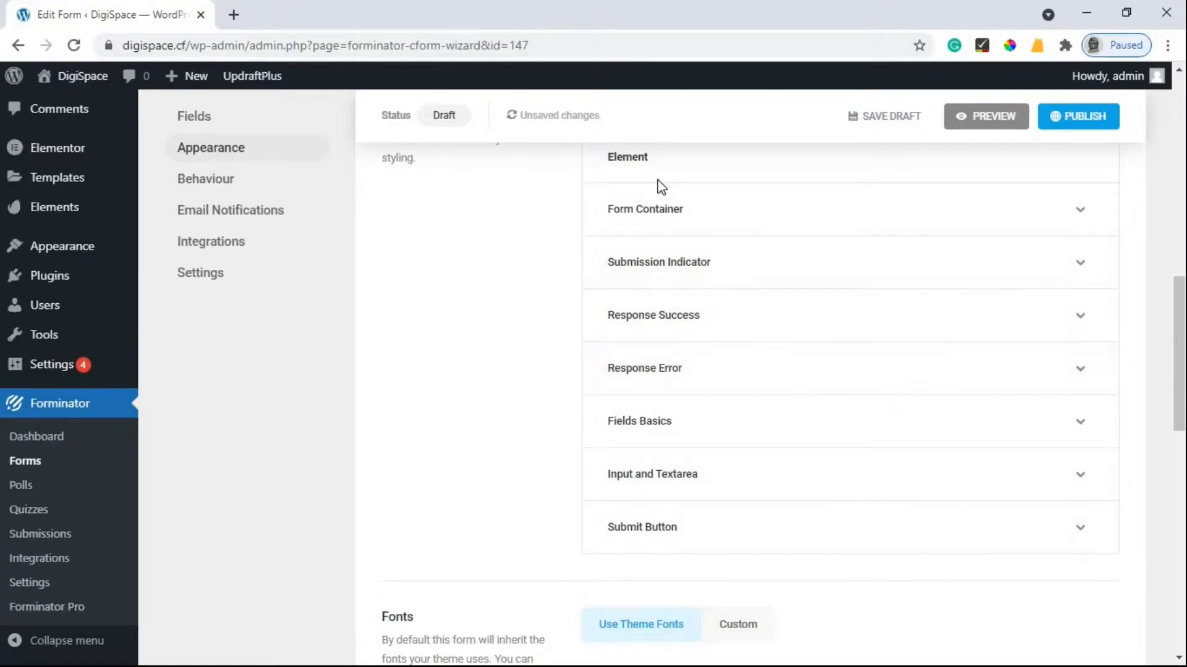
{"action": "scroll", "coordinate": [657, 405], "scroll_direction": "down", "scroll_amount": 1}
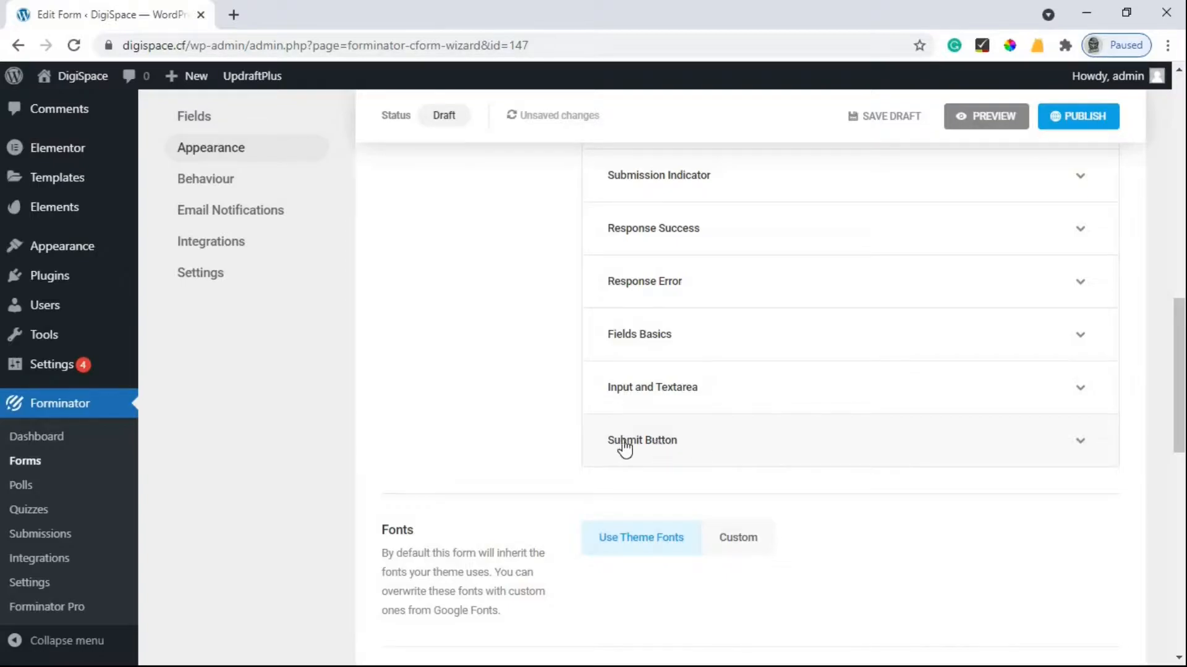
Set the submit button's default background colour to #013a63.
{"action": "left_click", "coordinate": [666, 445]}
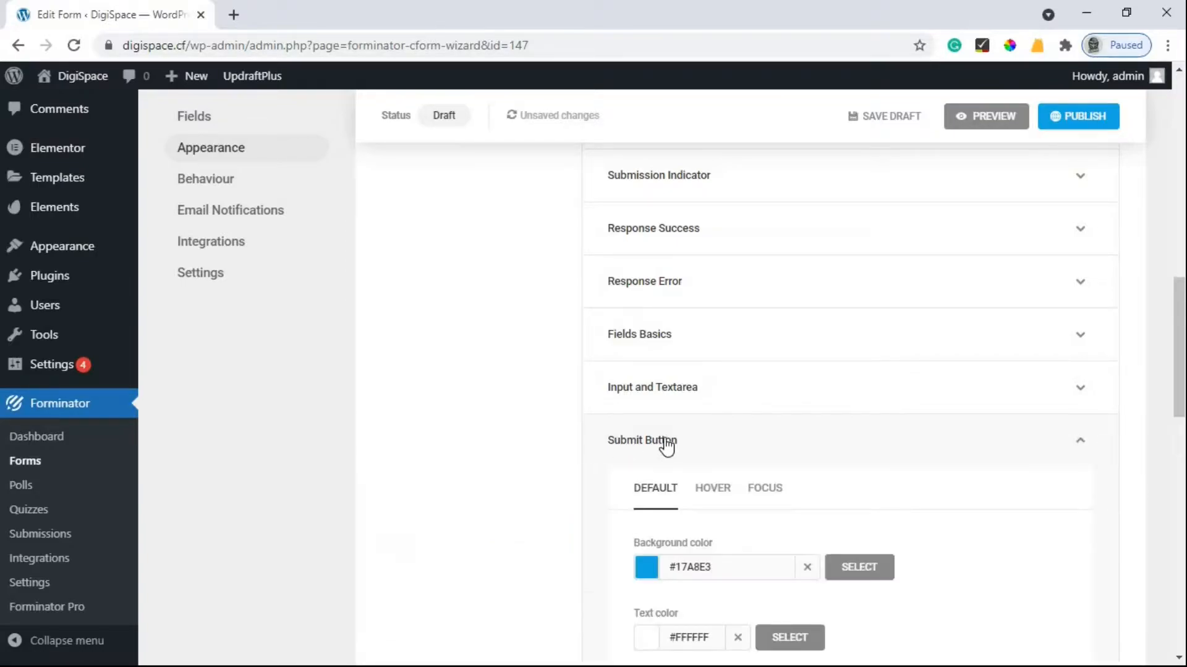
{"action": "scroll", "coordinate": [662, 445], "scroll_direction": "down", "scroll_amount": 1}
{"action": "left_click", "coordinate": [646, 486]}
{"action": "scroll", "coordinate": [729, 491], "scroll_direction": "down", "scroll_amount": 1}
{"action": "left_click_drag", "start_coordinate": [734, 513], "coordinate": [722, 540]}
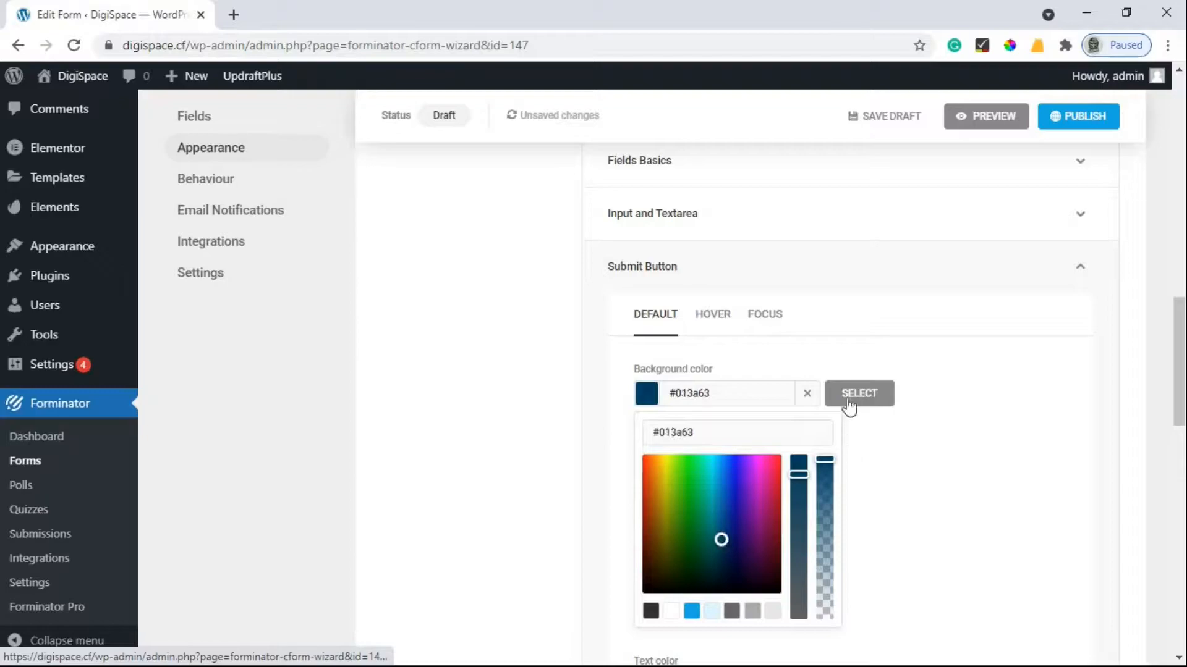
{"action": "left_click", "coordinate": [848, 402]}
Set the submit button's hover background to #00243a and focus background to #000b3d.
{"action": "left_click", "coordinate": [705, 316]}
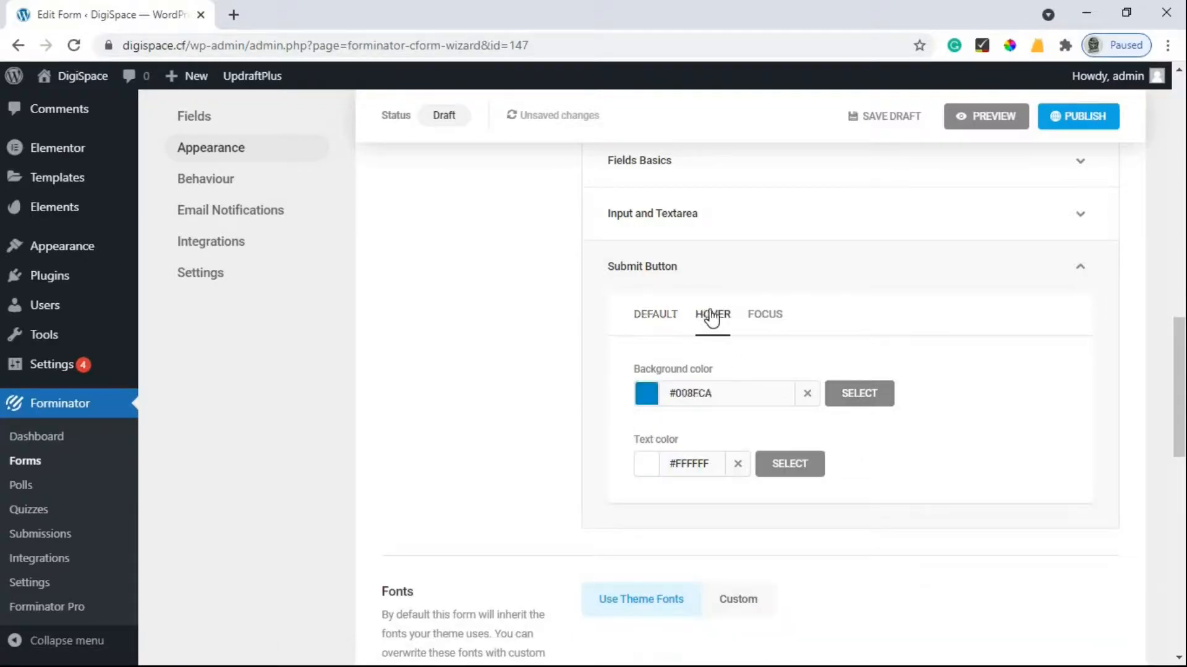
{"action": "left_click", "coordinate": [645, 395]}
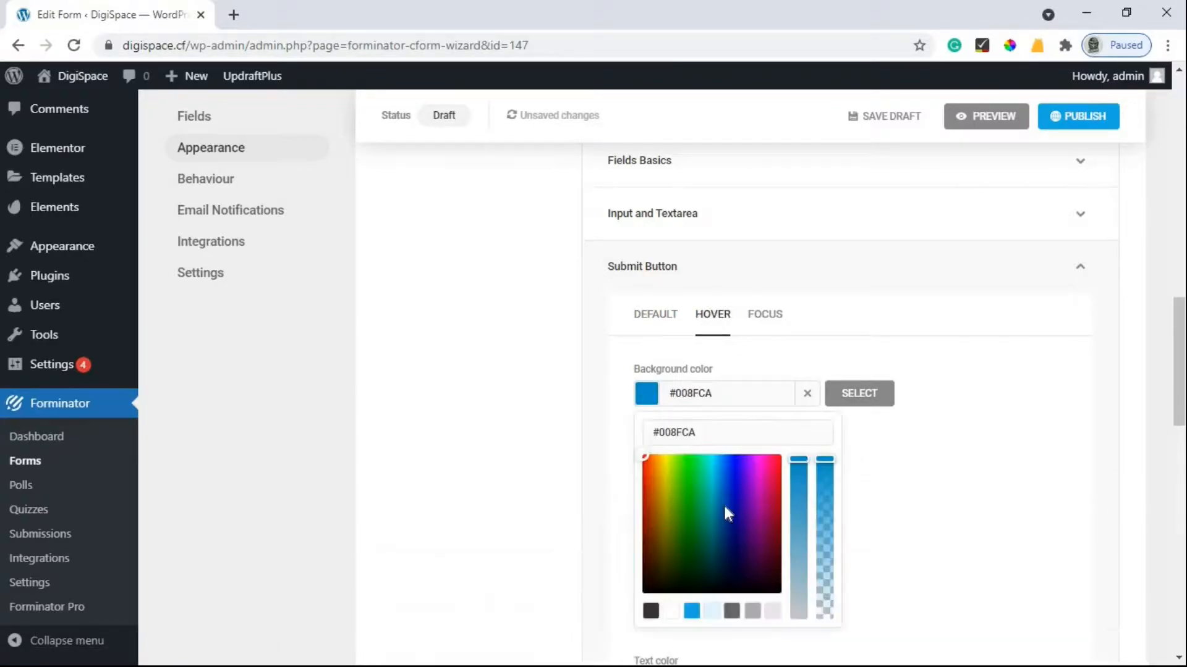
{"action": "left_click_drag", "start_coordinate": [737, 521], "coordinate": [720, 562]}
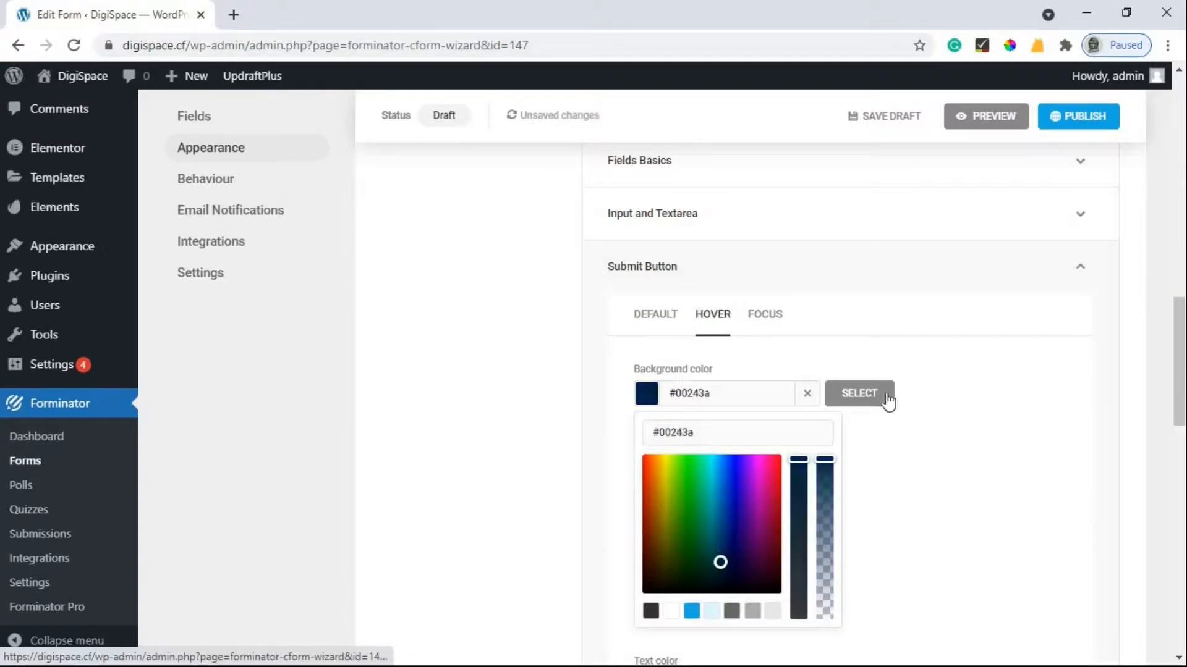
{"action": "left_click", "coordinate": [856, 405]}
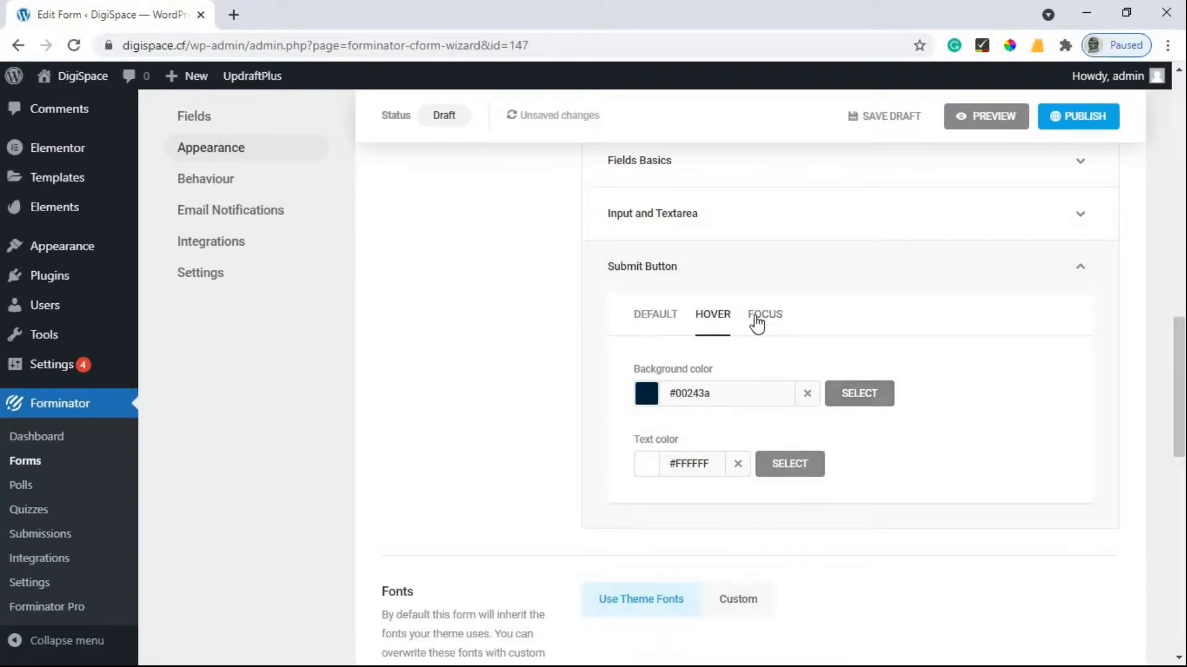
{"action": "left_click", "coordinate": [764, 314]}
{"action": "left_click", "coordinate": [647, 393]}
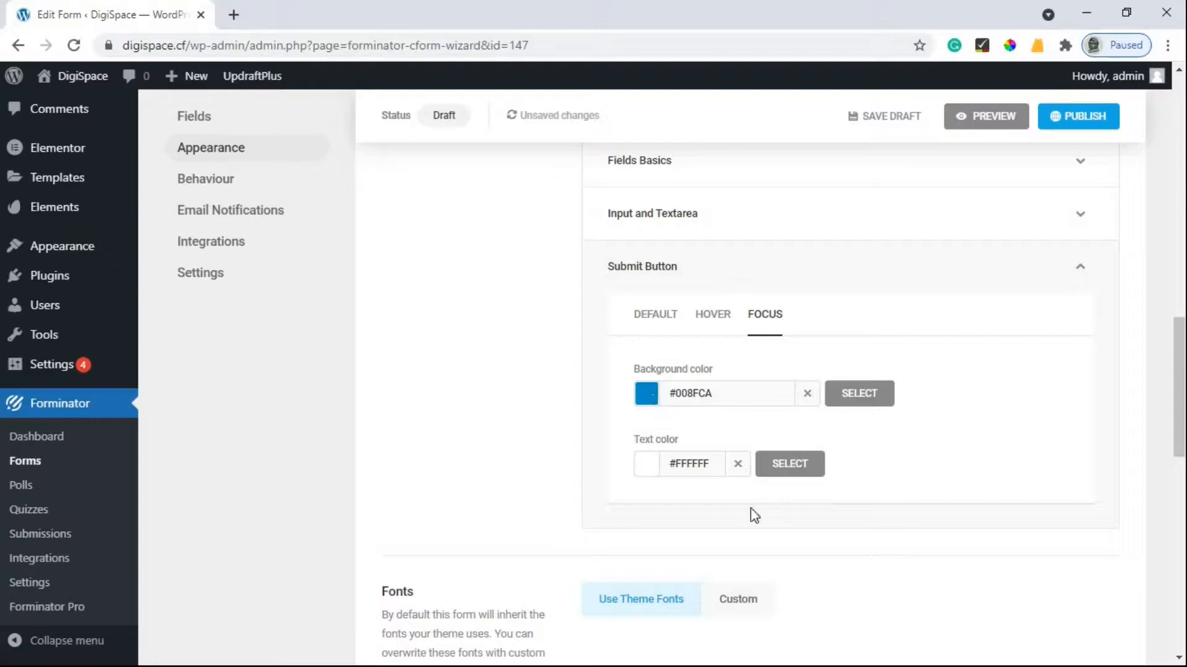
{"action": "left_click_drag", "start_coordinate": [734, 549], "coordinate": [731, 558]}
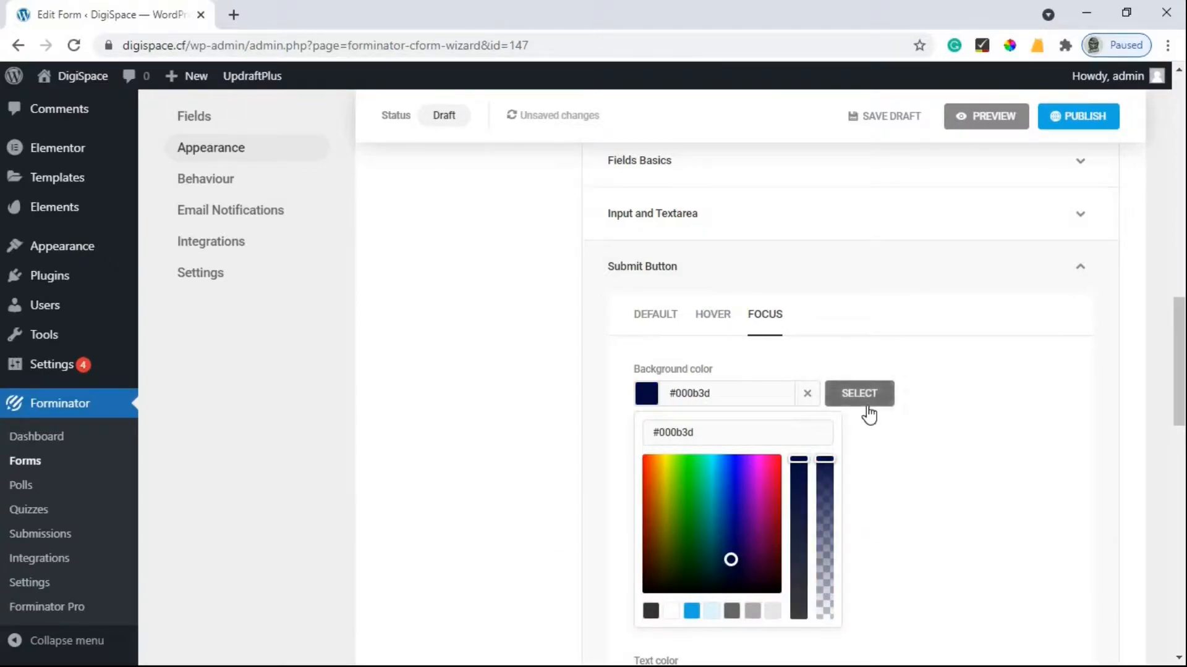
{"action": "left_click", "coordinate": [867, 409]}
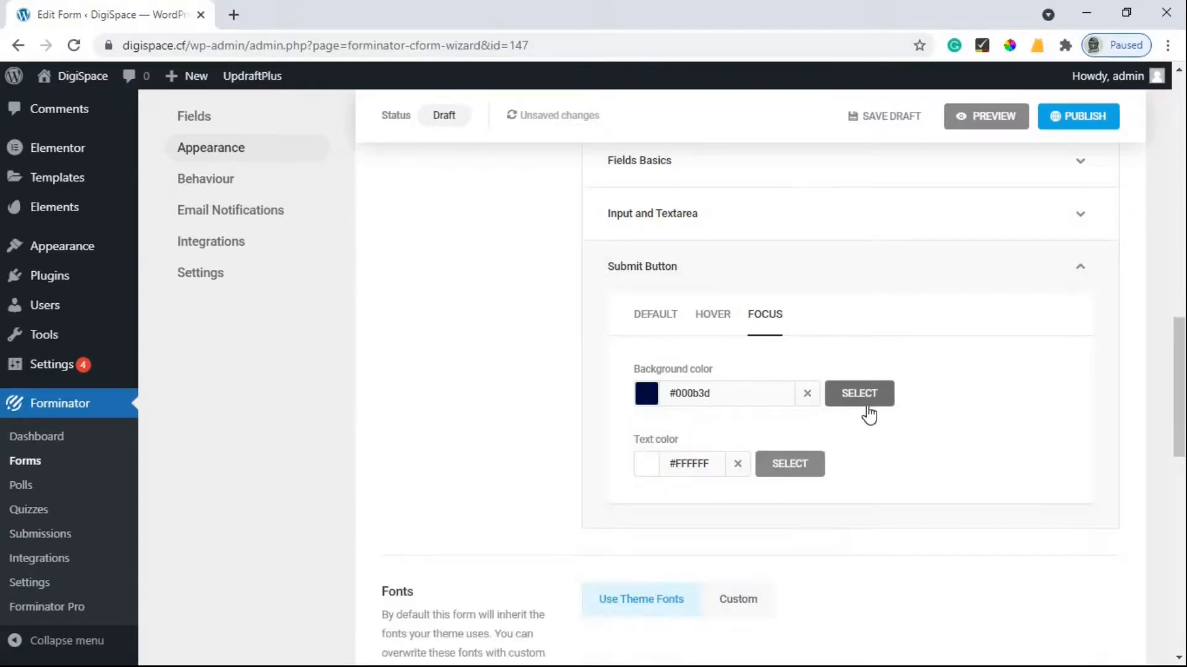
Preview the form to check the new navy submit button colours.
{"action": "left_click", "coordinate": [1001, 116]}
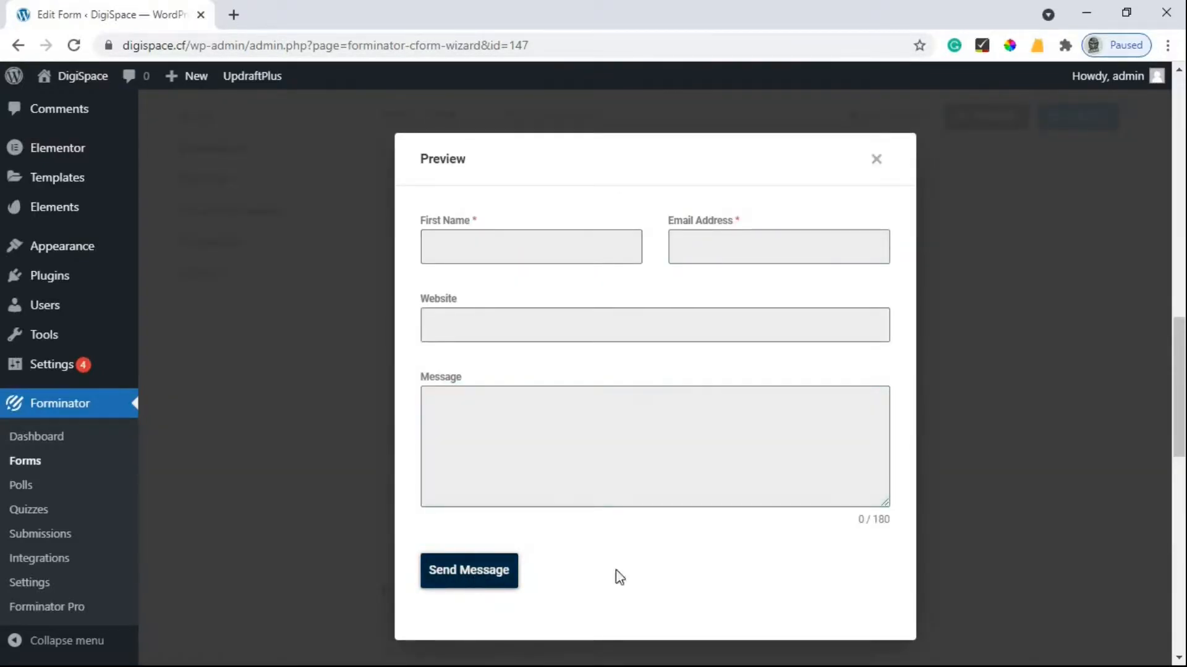
{"action": "left_click", "coordinate": [876, 168]}
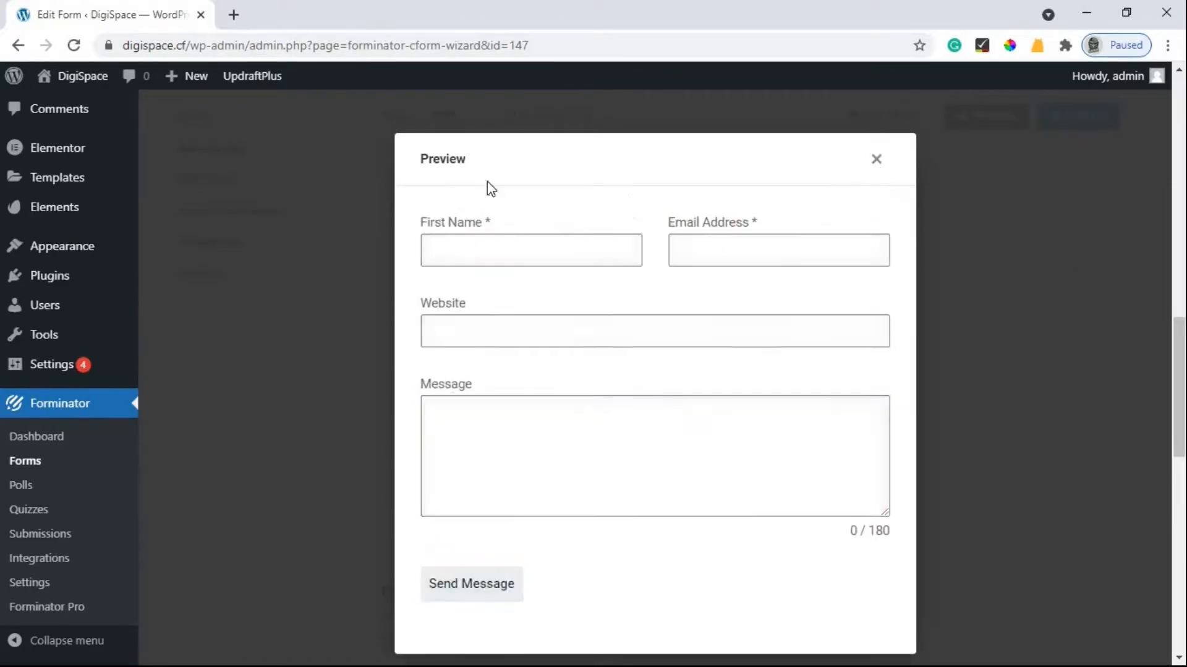
{"action": "left_click", "coordinate": [210, 181]}
Review the Inline Message thank-you text and the Redirect user to a URL after-submission option.
{"action": "scroll", "coordinate": [731, 343], "scroll_direction": "down", "scroll_amount": 7}
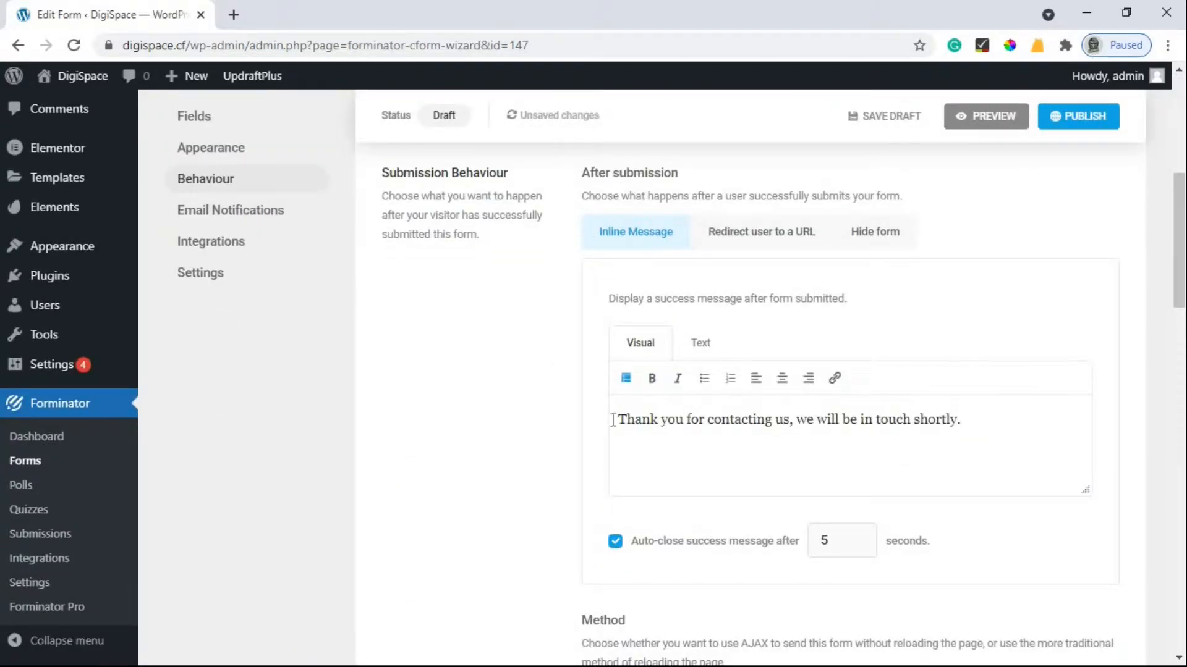
{"action": "triple_click", "coordinate": [953, 419]}
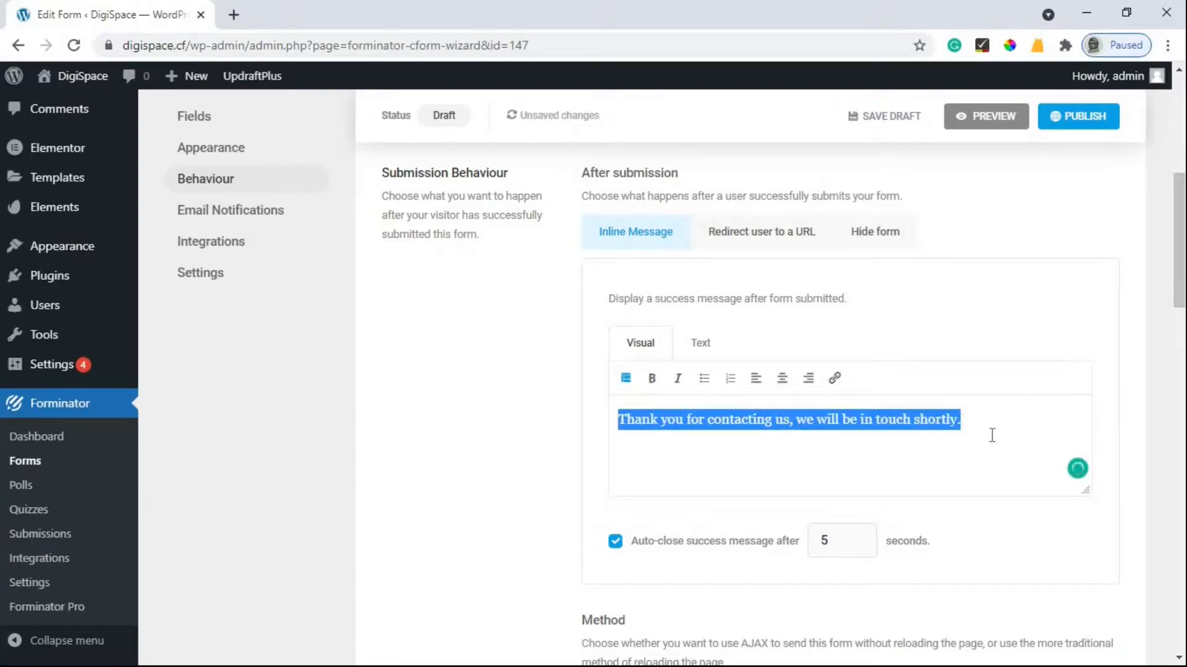
{"action": "left_click", "coordinate": [991, 436]}
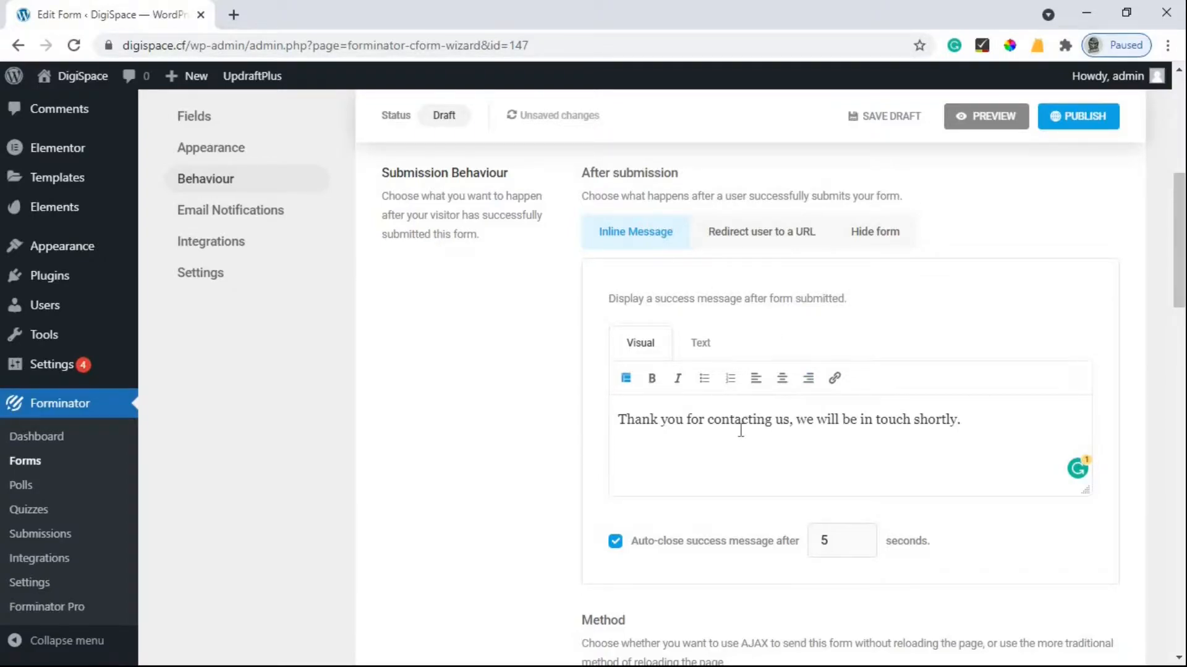
{"action": "left_click", "coordinate": [760, 246]}
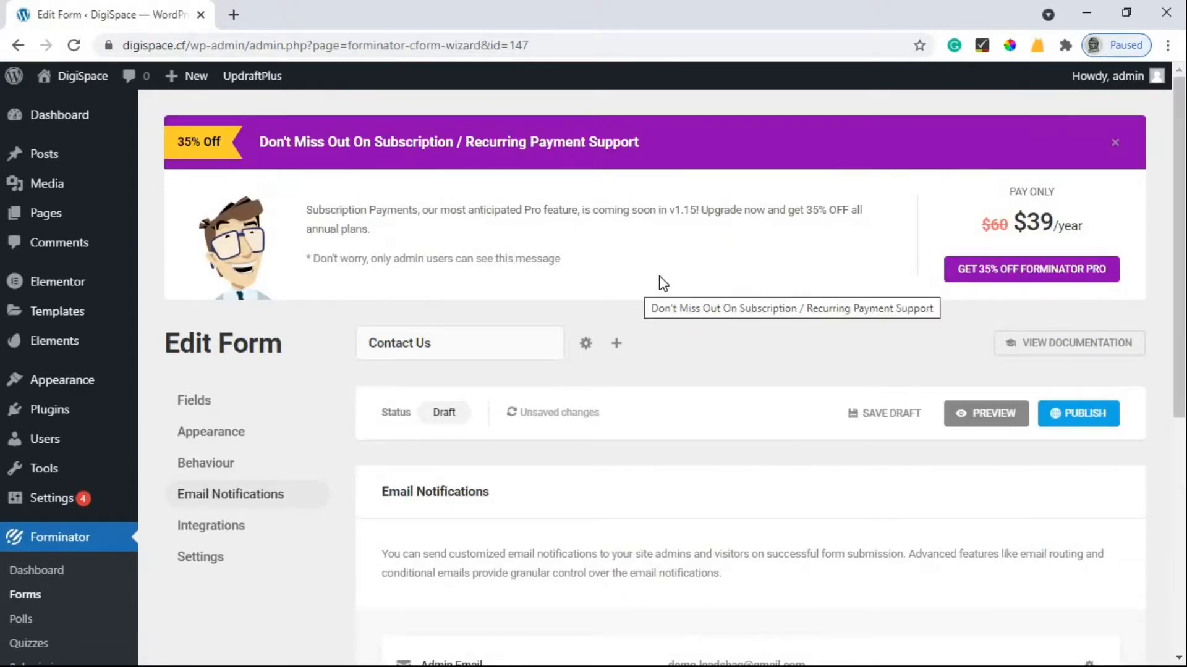
Below the Admin Email notification, open the Add Email Notification dialog for a second notification.
{"action": "scroll", "coordinate": [624, 346], "scroll_direction": "down", "scroll_amount": 3}
{"action": "scroll", "coordinate": [591, 423], "scroll_direction": "down", "scroll_amount": 3}
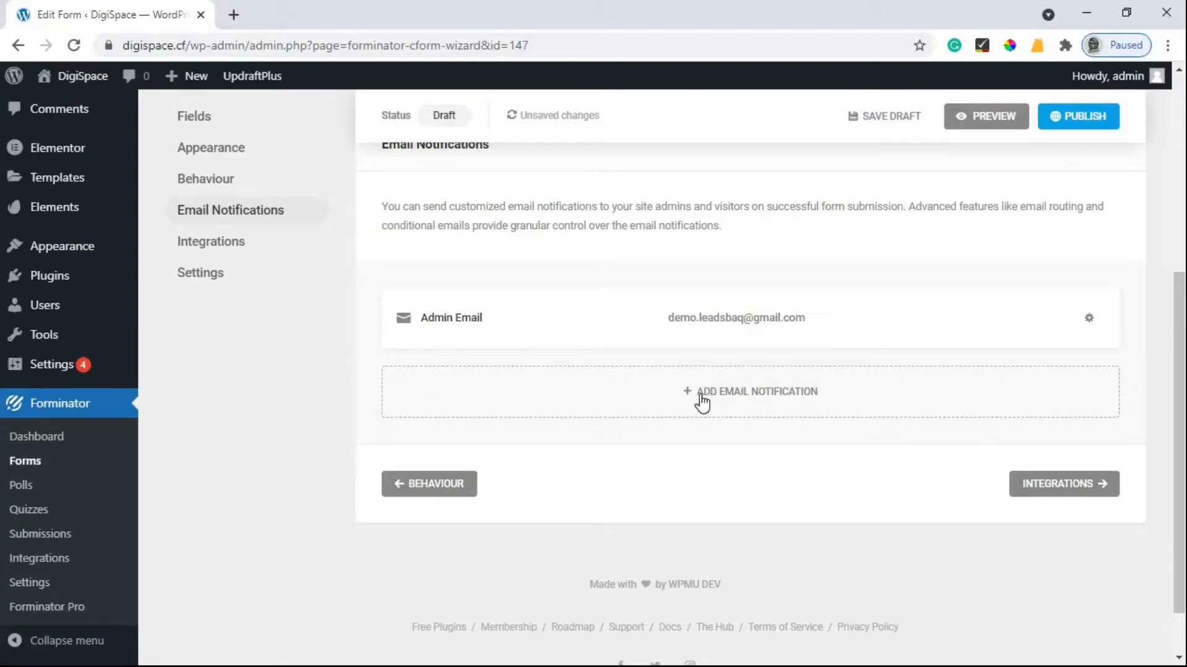
{"action": "left_click", "coordinate": [759, 393]}
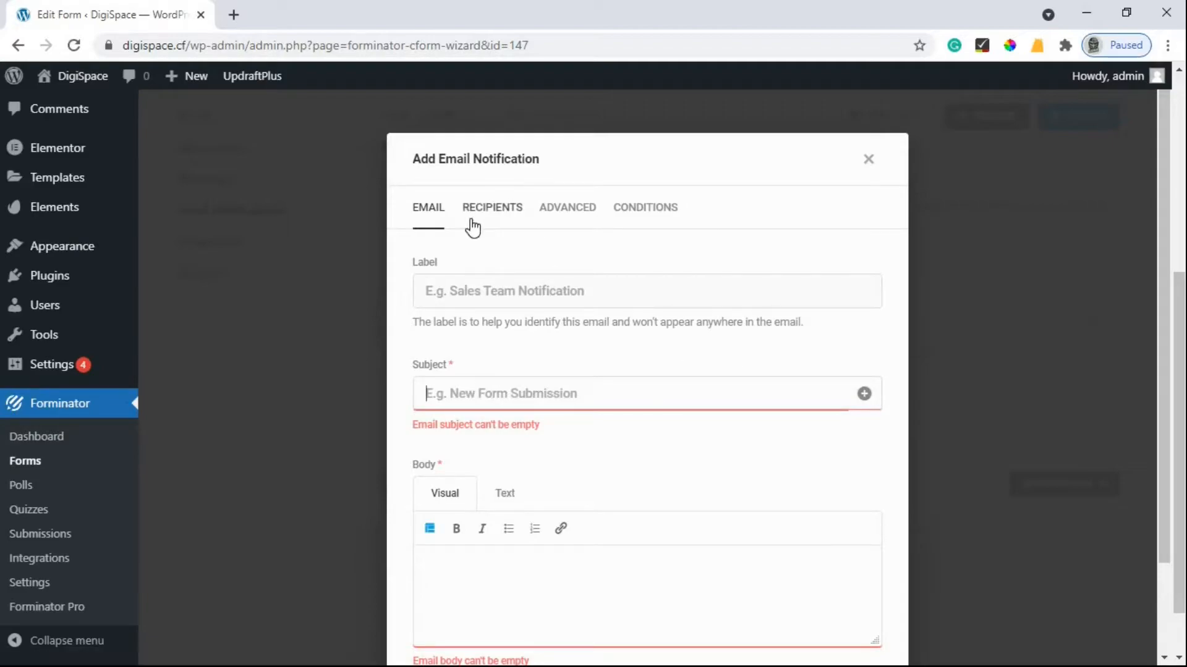
Check the new notification's Recipients tab, then cancel it without saving.
{"action": "left_click", "coordinate": [492, 234]}
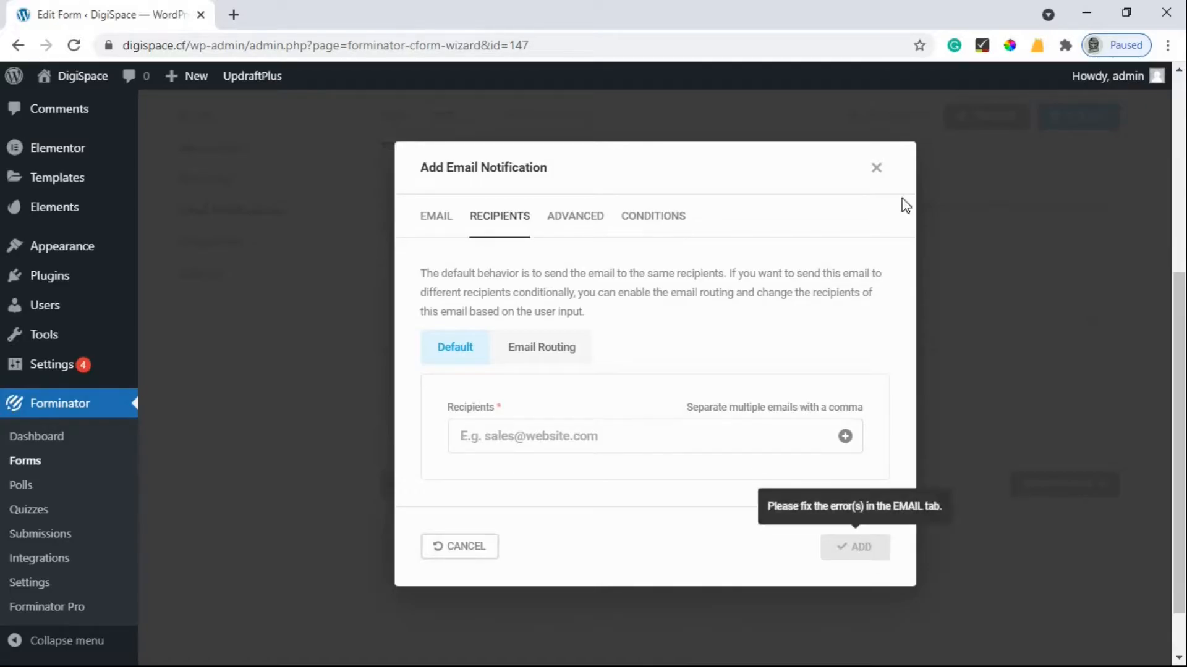
{"action": "left_click_drag", "start_coordinate": [880, 300], "coordinate": [884, 400]}
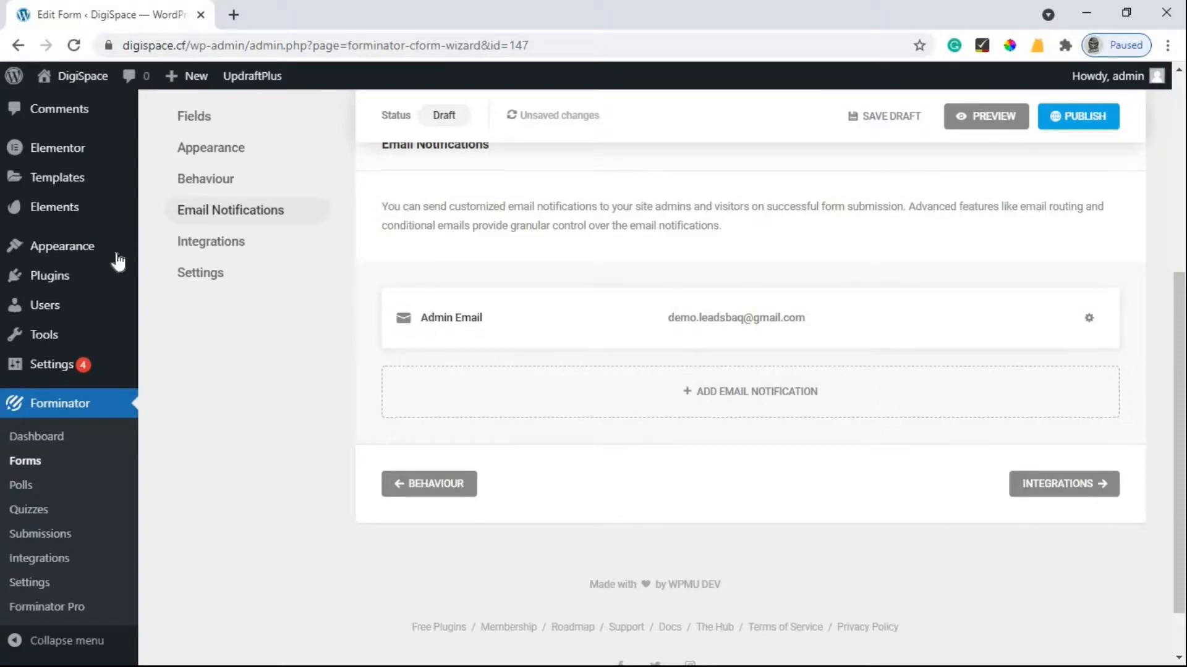
Open General Settings in a new tab, check the Administration Email Address, then return to the form.
{"action": "scroll", "coordinate": [28, 556], "scroll_direction": "down", "scroll_amount": 1}
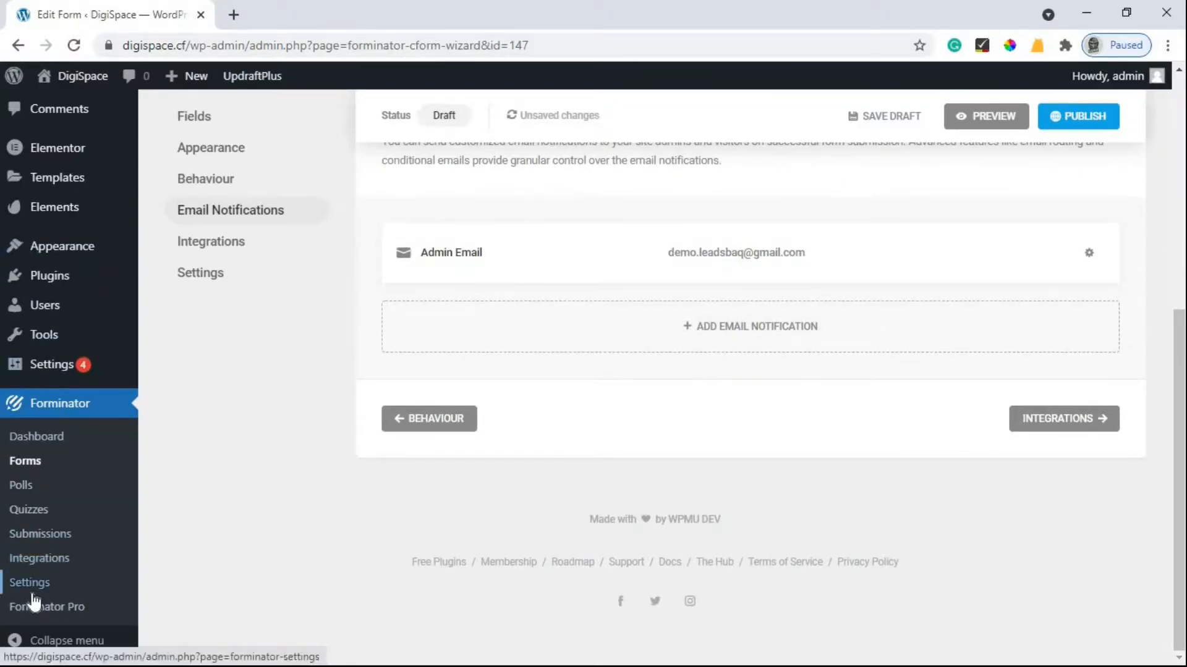
{"action": "mouse_move", "coordinate": [34, 373]}
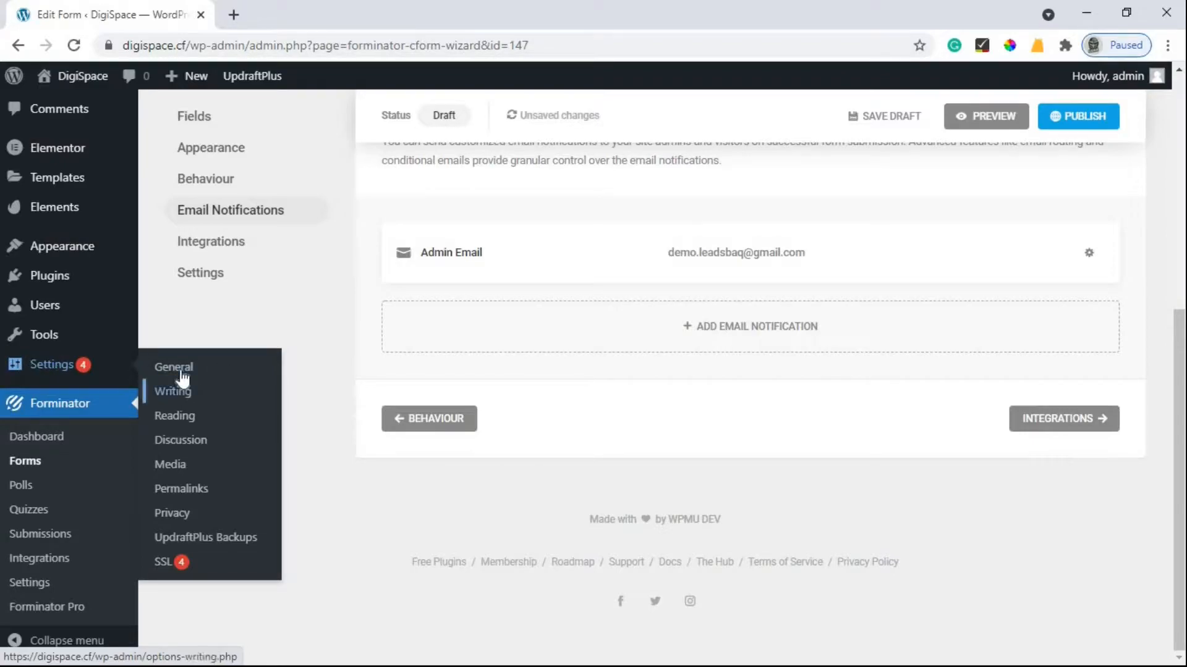
{"action": "right_click", "coordinate": [181, 373]}
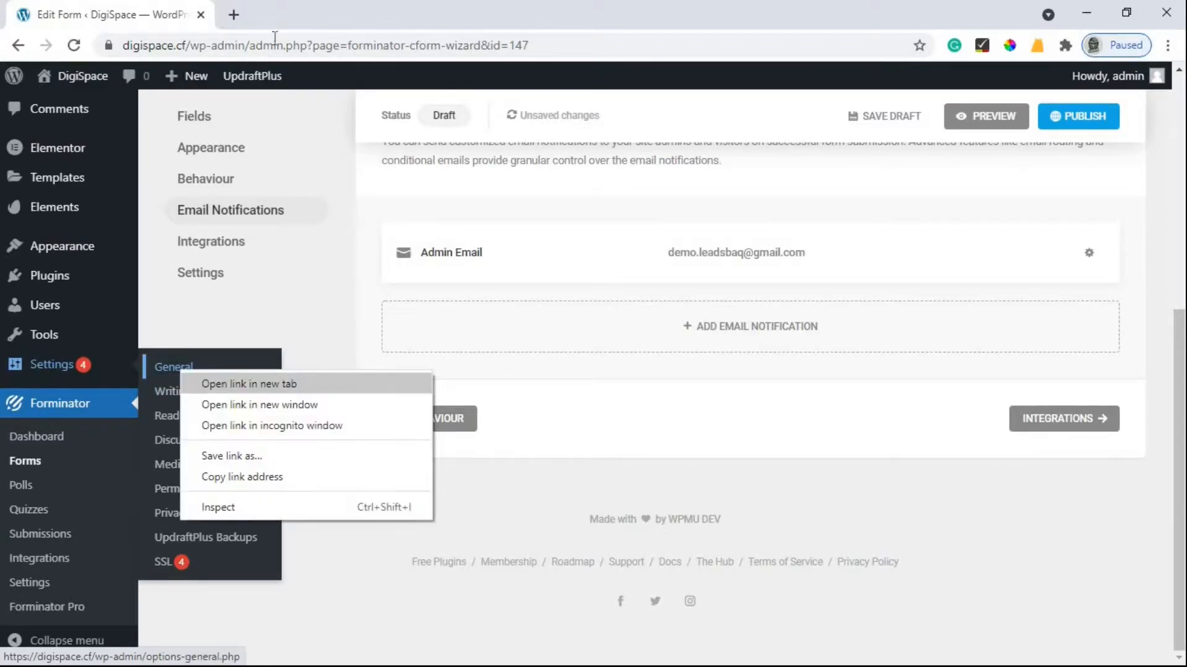
{"action": "left_click", "coordinate": [221, 383]}
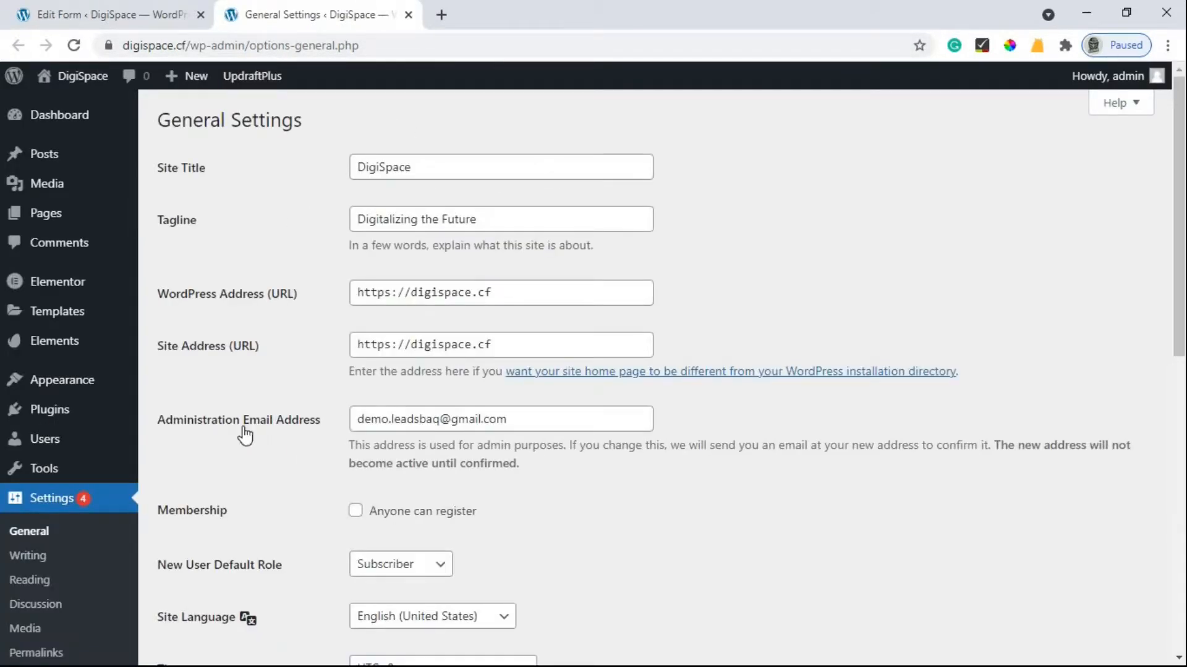
{"action": "left_click_drag", "start_coordinate": [506, 419], "coordinate": [346, 443]}
{"action": "left_click", "coordinate": [505, 419]}
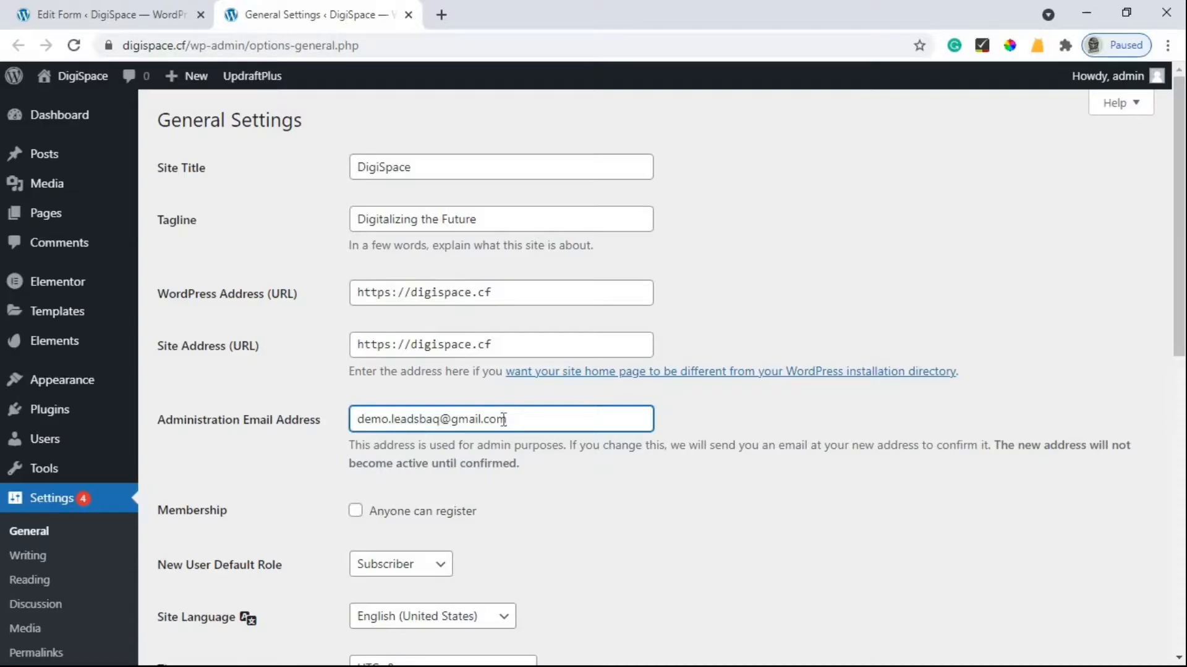
{"action": "left_click", "coordinate": [130, 14]}
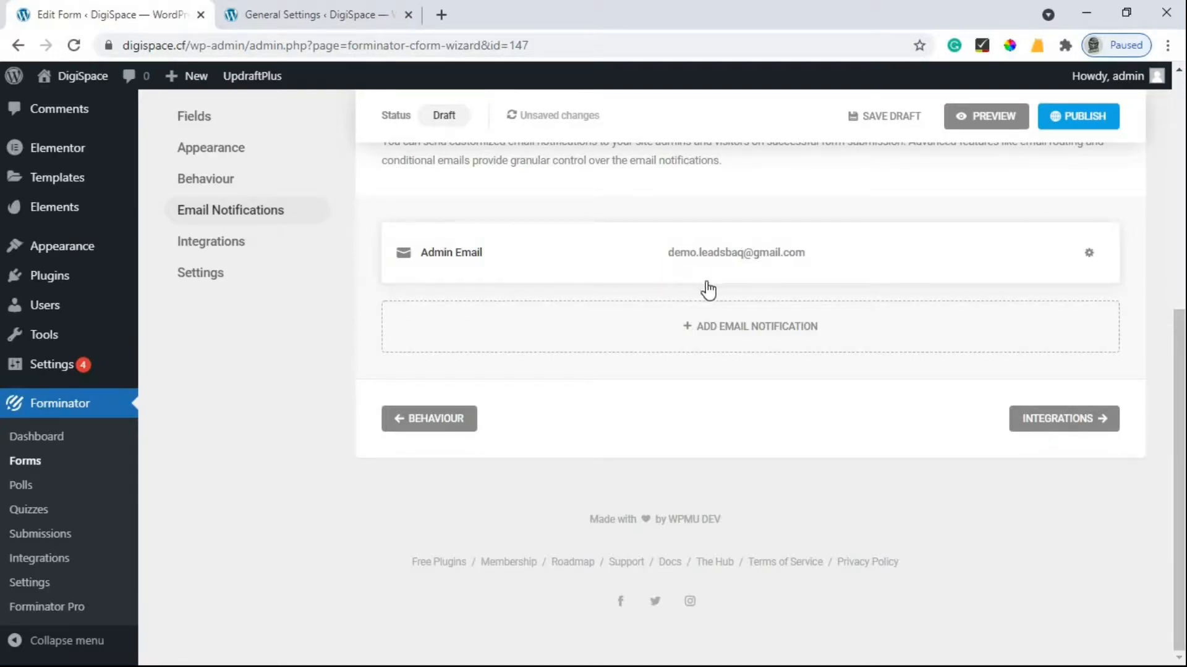
Publish the Contact Us form and copy its shortcode [forminator_form id="147"].
{"action": "left_click", "coordinate": [1069, 122]}
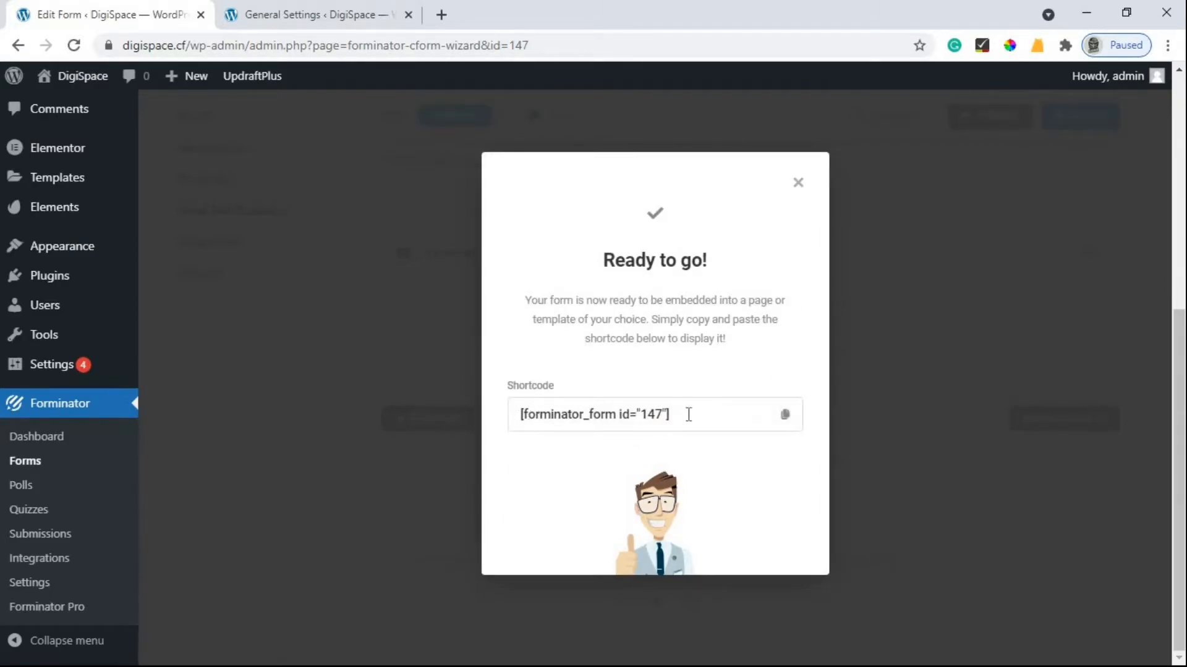
{"action": "left_click_drag", "start_coordinate": [690, 418], "coordinate": [512, 422]}
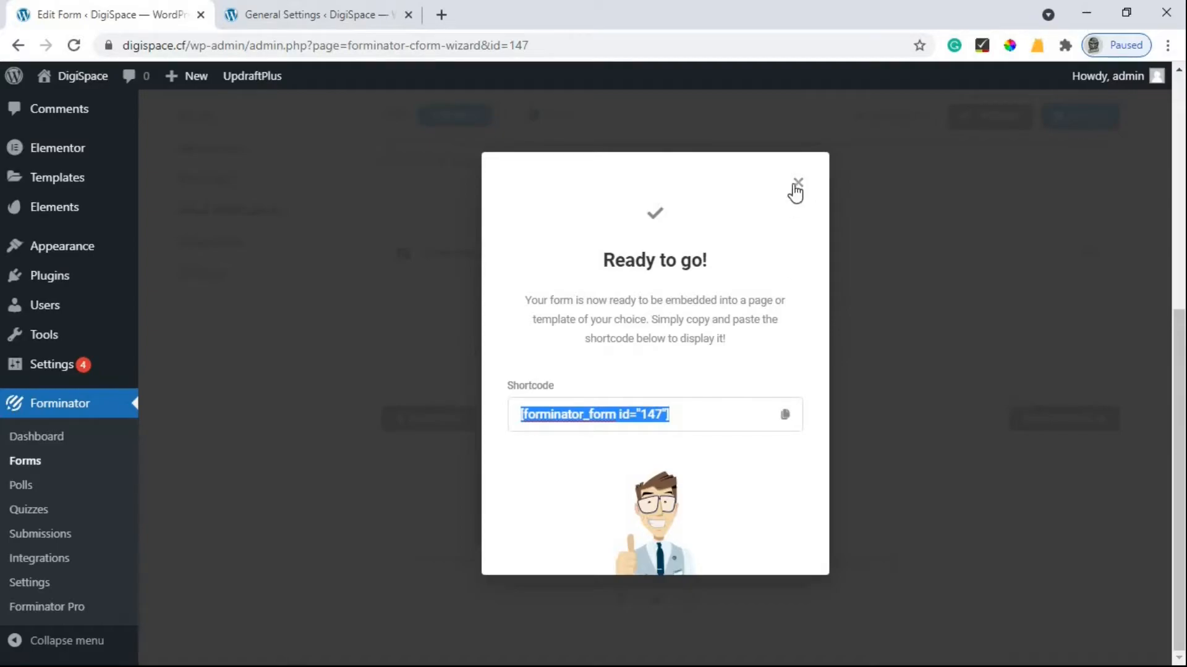
{"action": "left_click", "coordinate": [785, 414]}
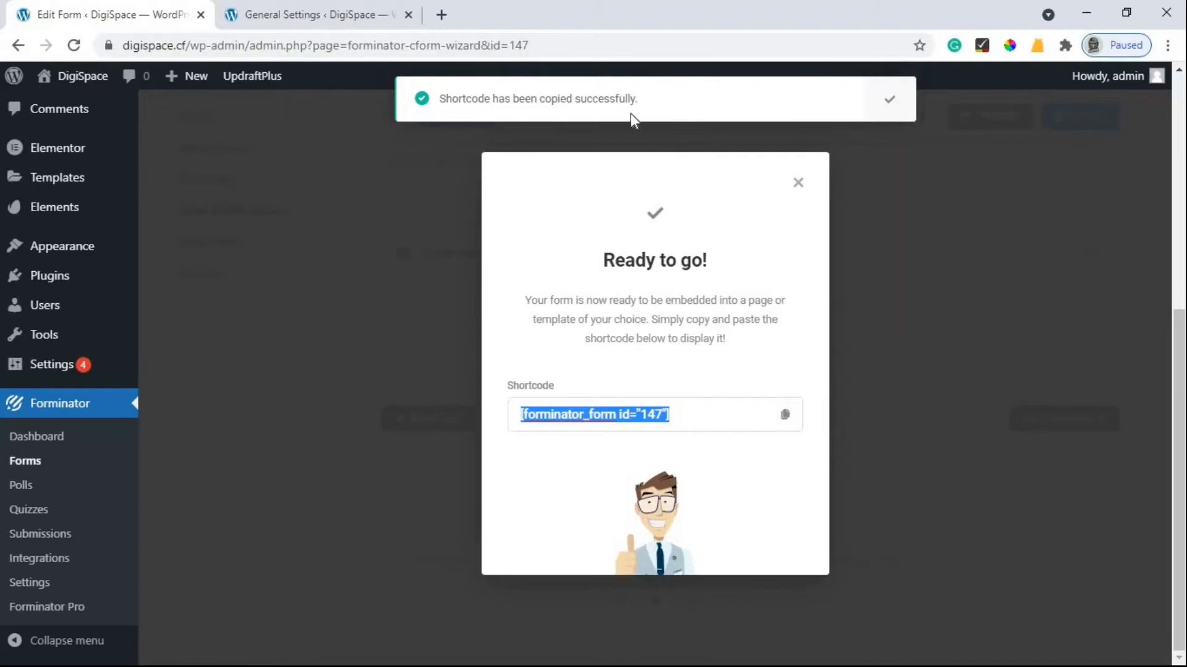
{"action": "left_click", "coordinate": [802, 186]}
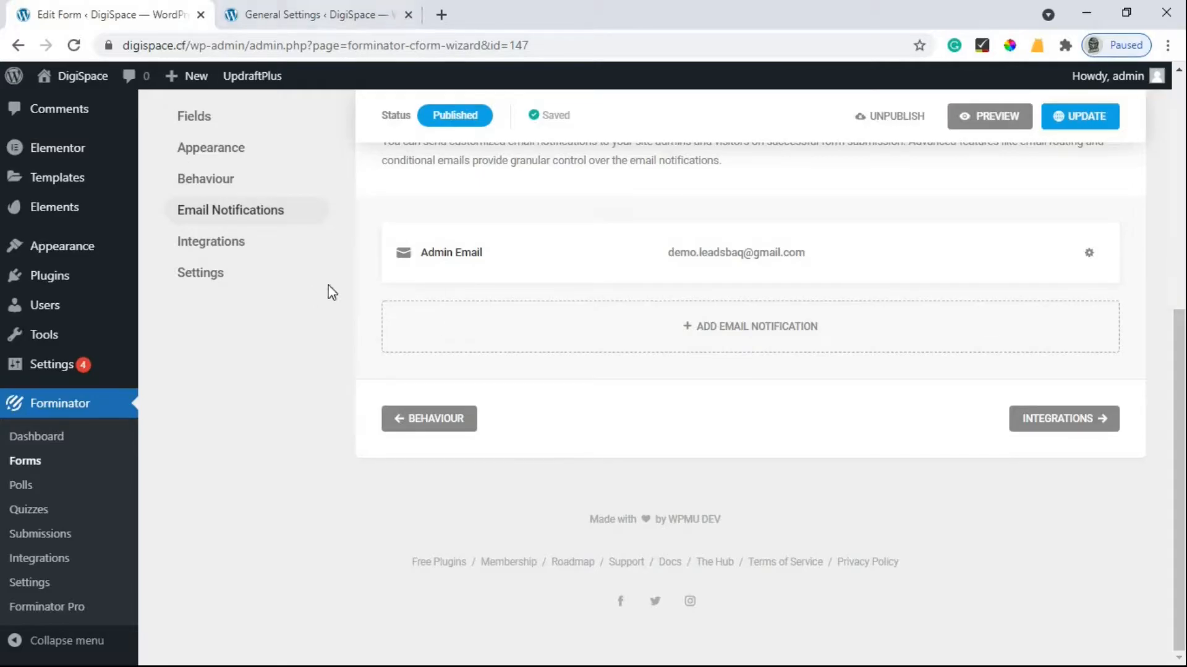
{"action": "scroll", "coordinate": [507, 451], "scroll_direction": "up", "scroll_amount": 5}
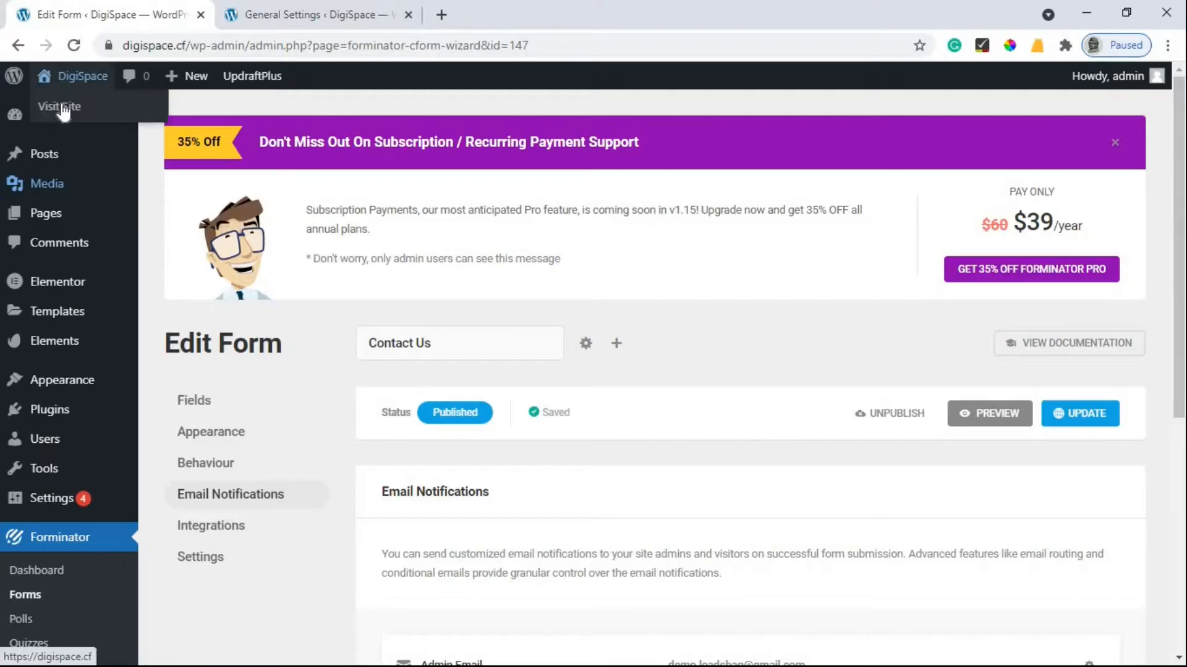
Open the live DigiSpace site in a new tab, close General Settings, and go to Contact.
{"action": "right_click", "coordinate": [65, 106]}
{"action": "left_click", "coordinate": [221, 120]}
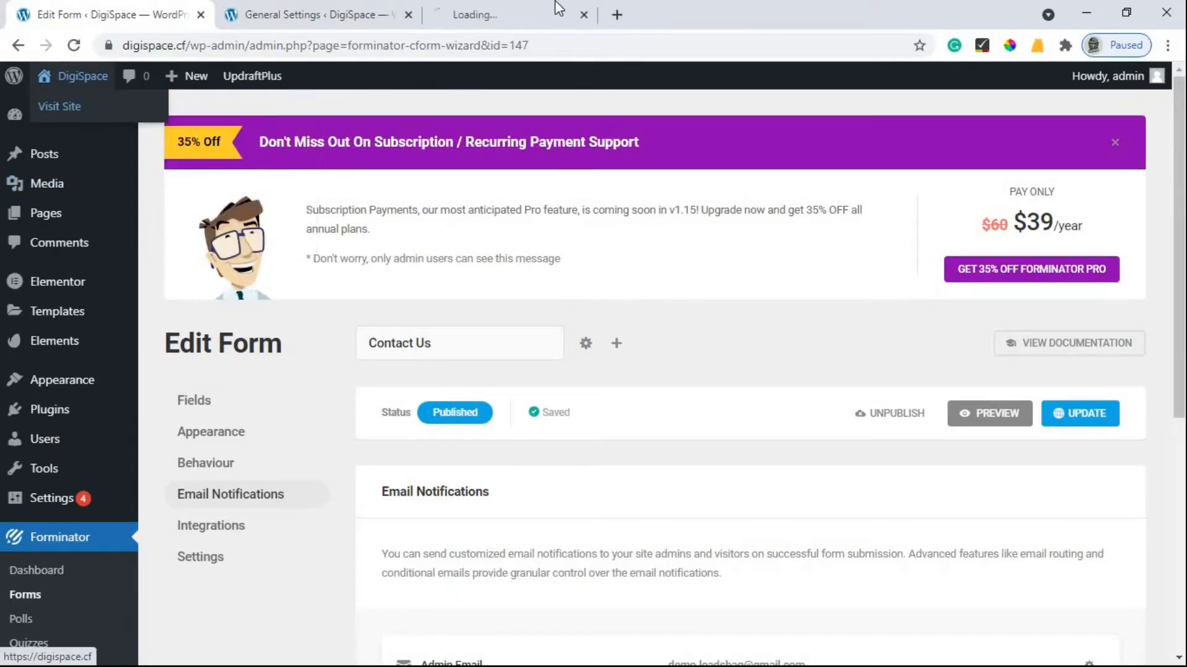
{"action": "left_click", "coordinate": [426, 24]}
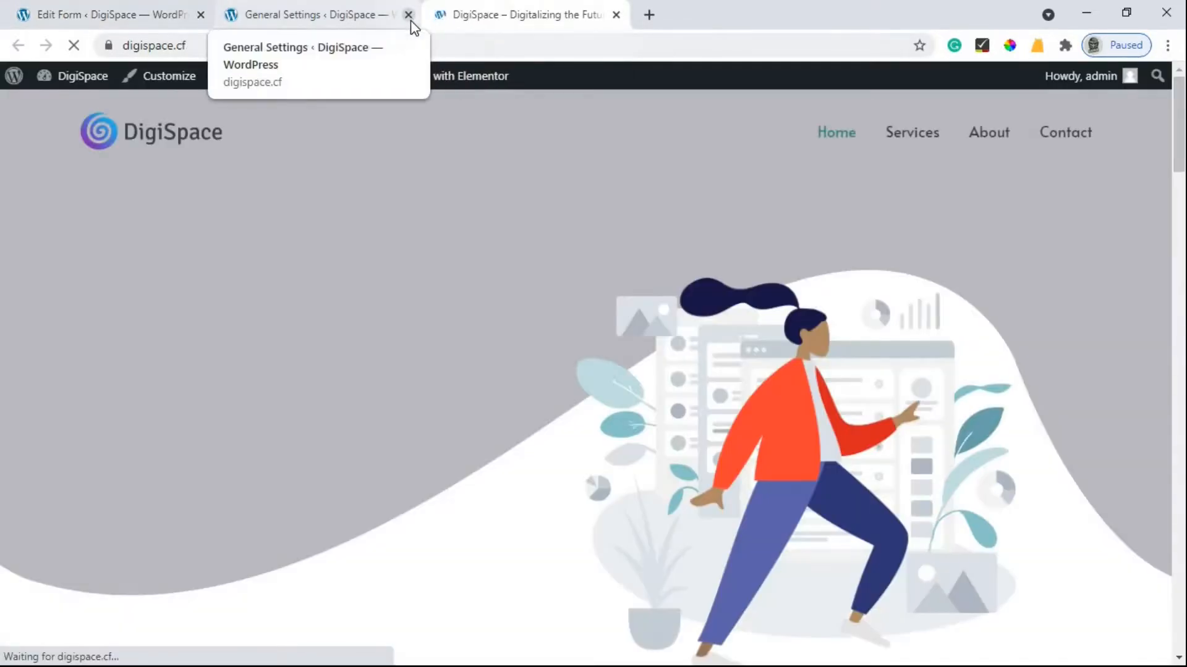
{"action": "left_click", "coordinate": [408, 14]}
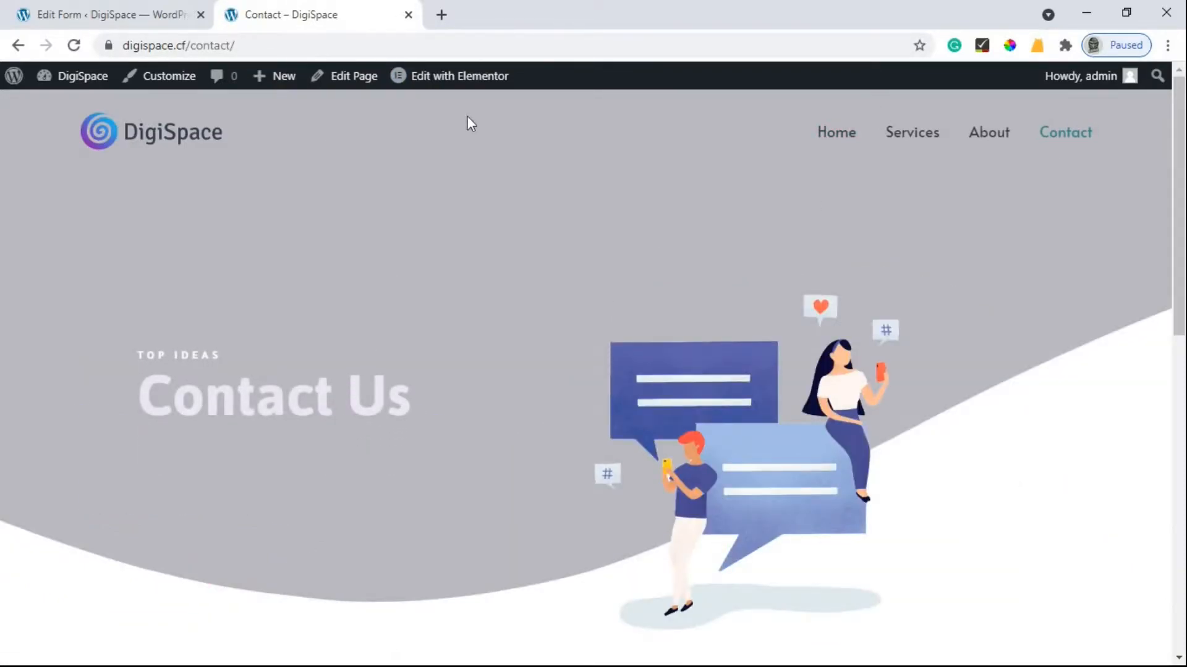
{"action": "mouse_move", "coordinate": [440, 80]}
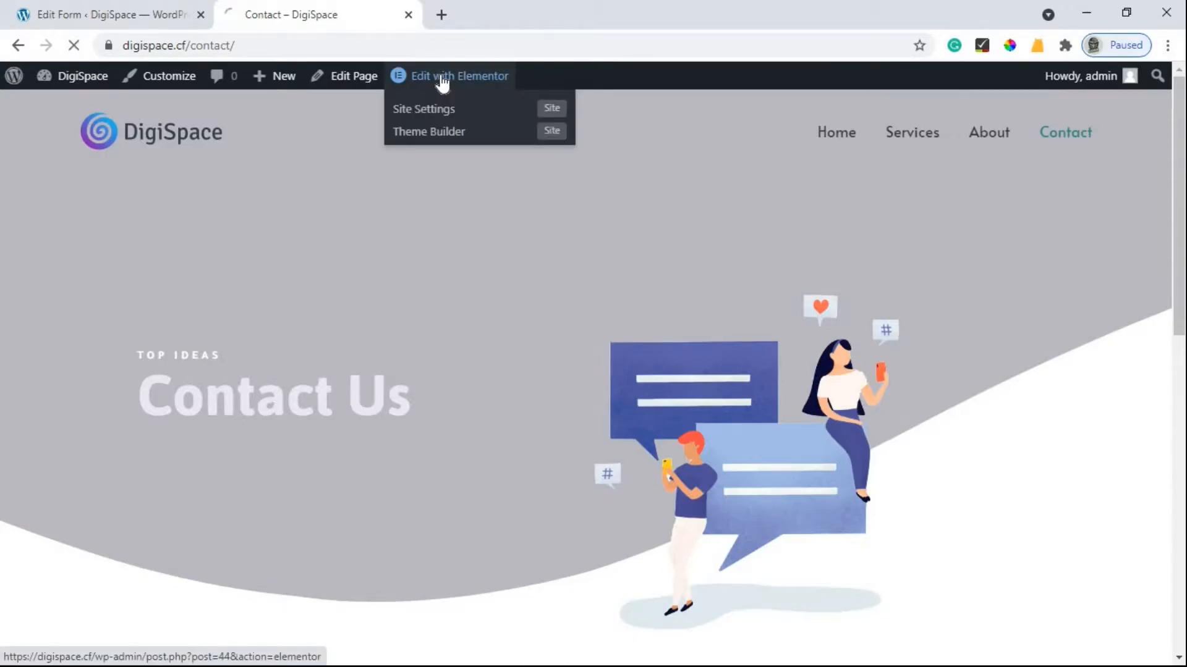
Edit the Contact page in Elementor and scroll to the Where We Are row above Legendary Support.
{"action": "left_click", "coordinate": [441, 80]}
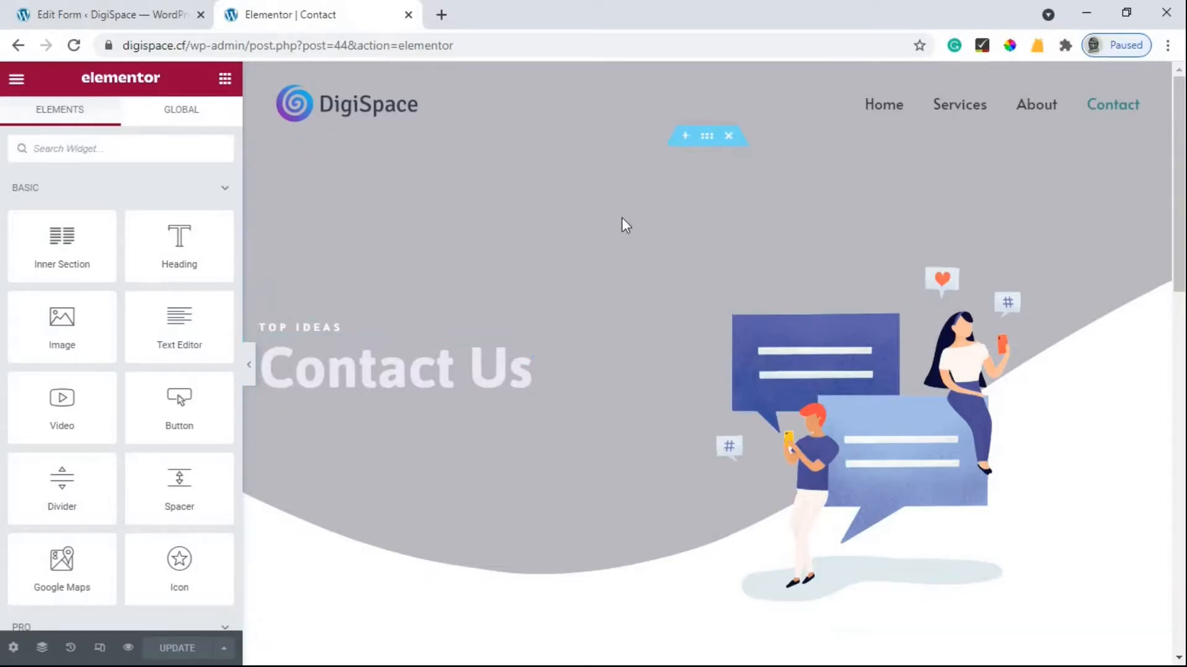
{"action": "scroll", "coordinate": [486, 337], "scroll_direction": "down", "scroll_amount": 8}
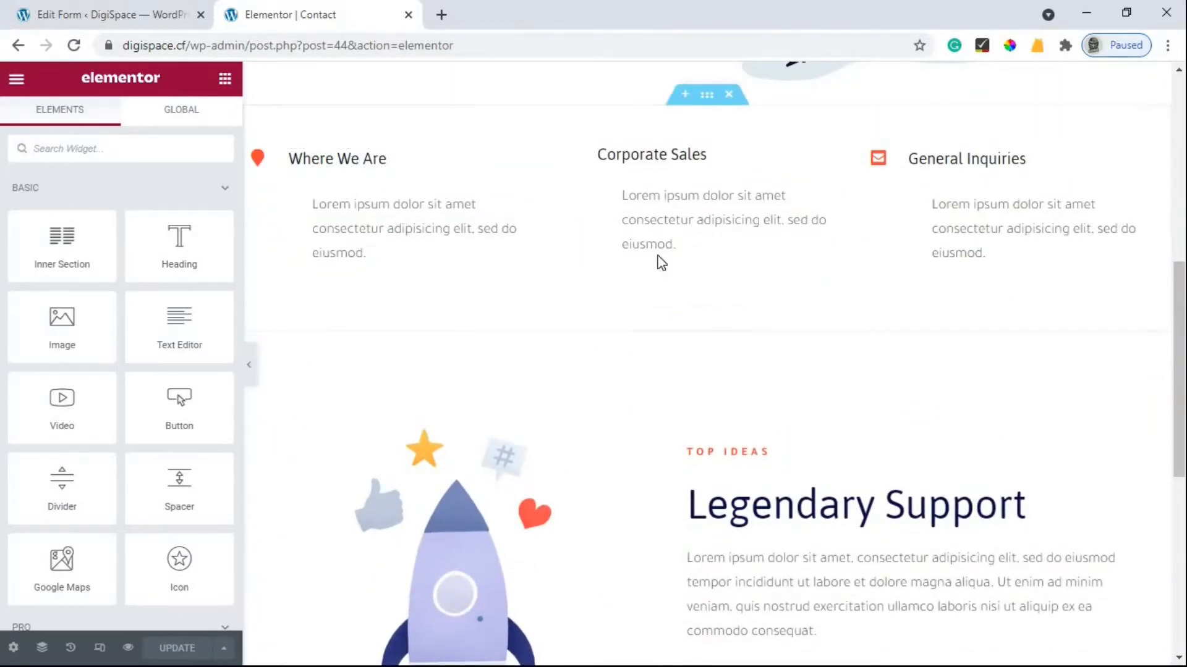
{"action": "scroll", "coordinate": [639, 365], "scroll_direction": "up", "scroll_amount": 3}
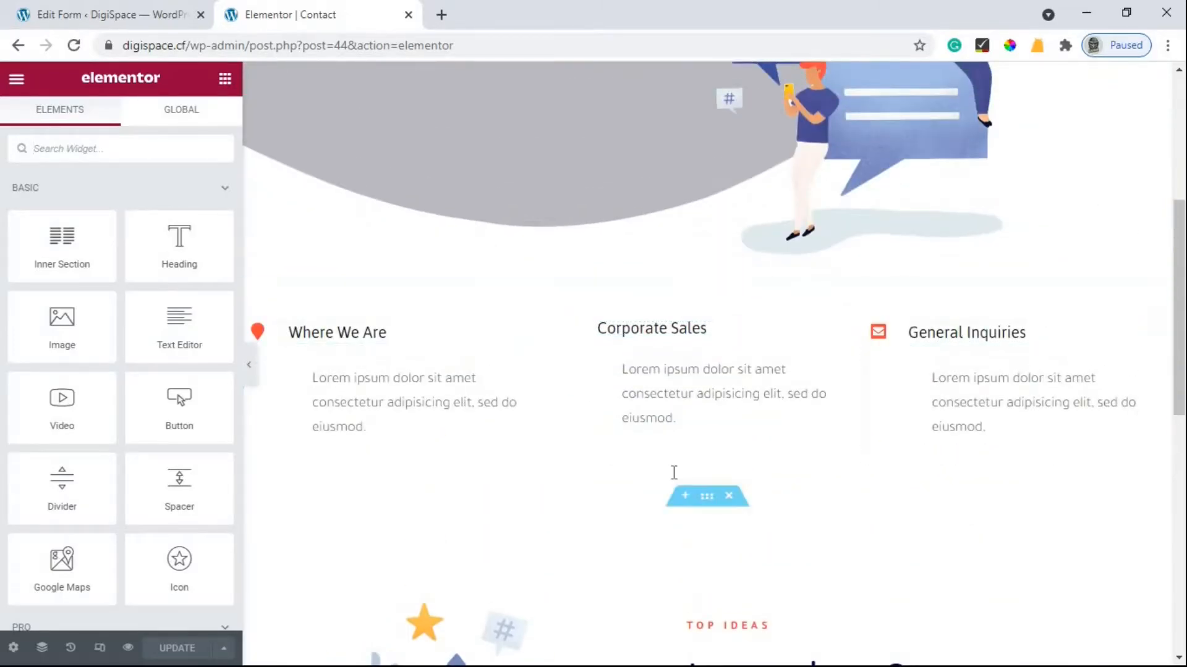
{"action": "scroll", "coordinate": [750, 337], "scroll_direction": "down", "scroll_amount": 1}
{"action": "scroll", "coordinate": [750, 336], "scroll_direction": "down", "scroll_amount": 1}
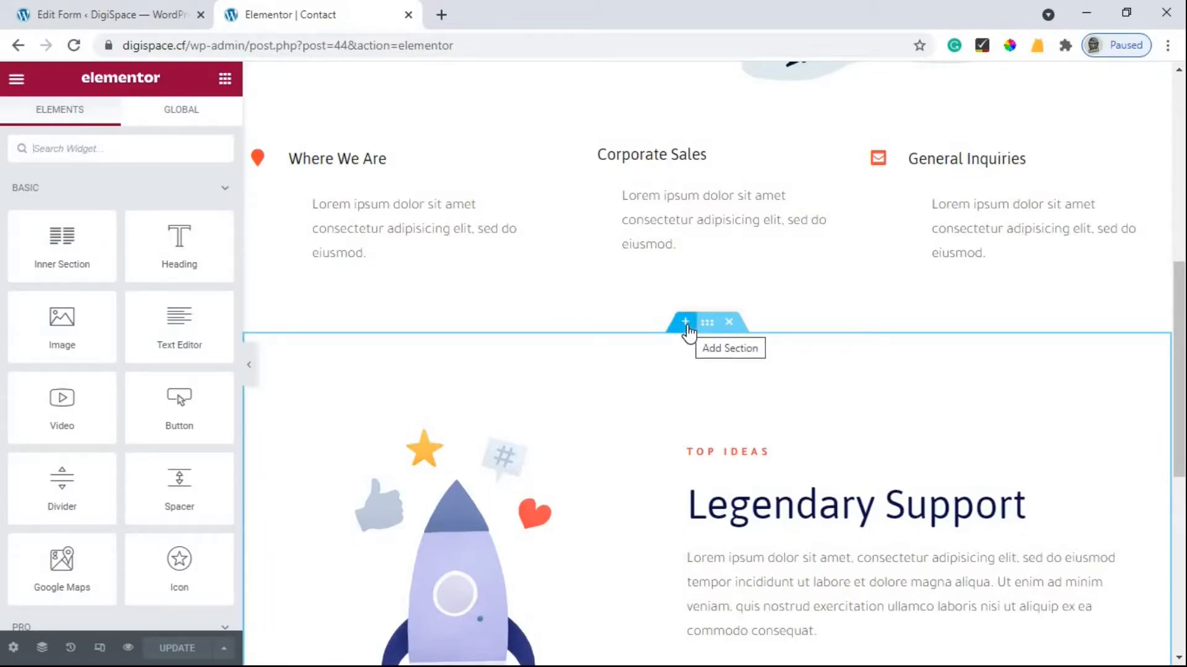
Add a new single-column section above Legendary Support.
{"action": "left_click", "coordinate": [687, 327]}
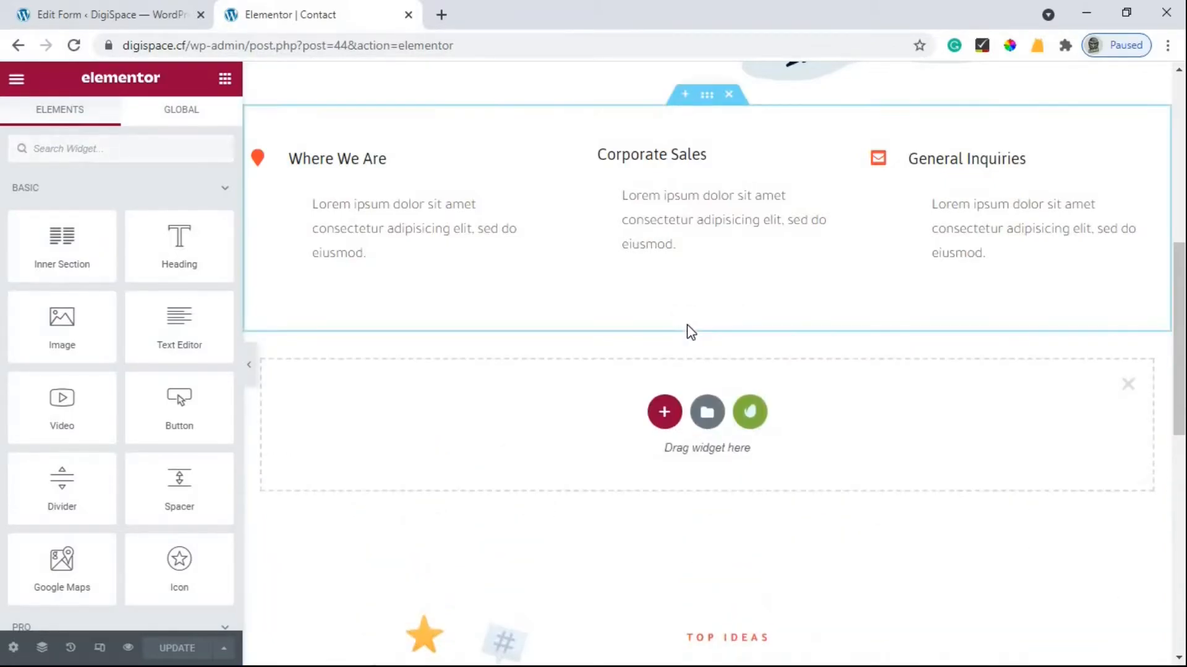
{"action": "left_click", "coordinate": [665, 416]}
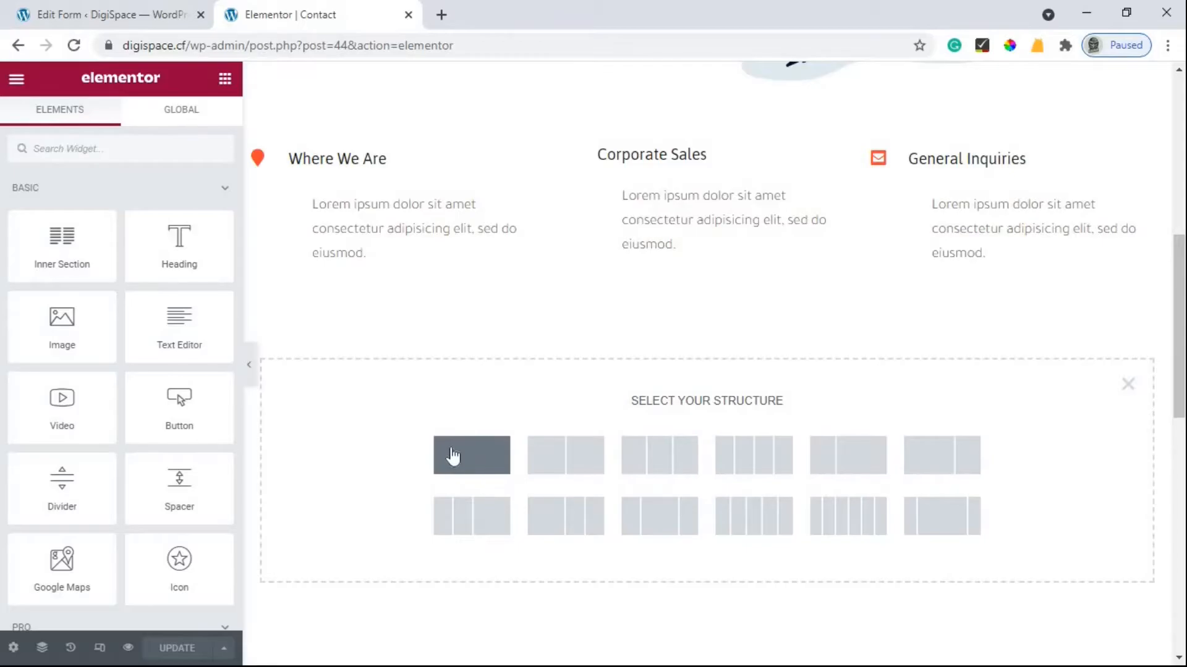
{"action": "left_click", "coordinate": [453, 456]}
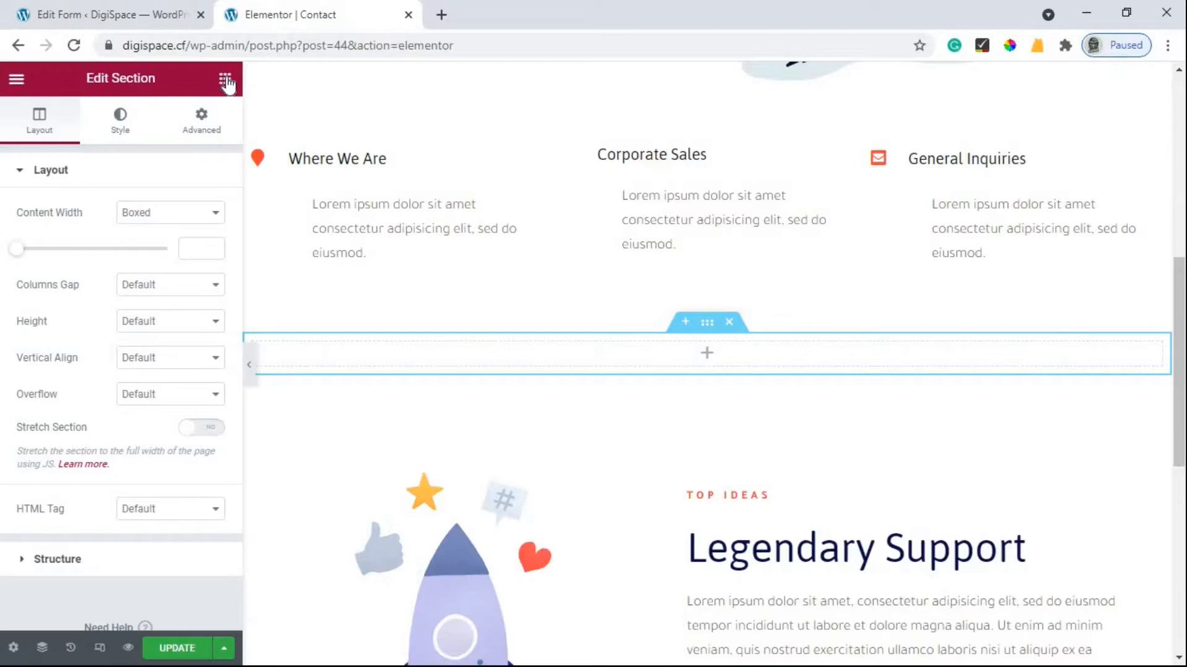
Drop a Shortcode widget into the section, paste [forminator_form id="147"], and update the page.
{"action": "left_click", "coordinate": [226, 84]}
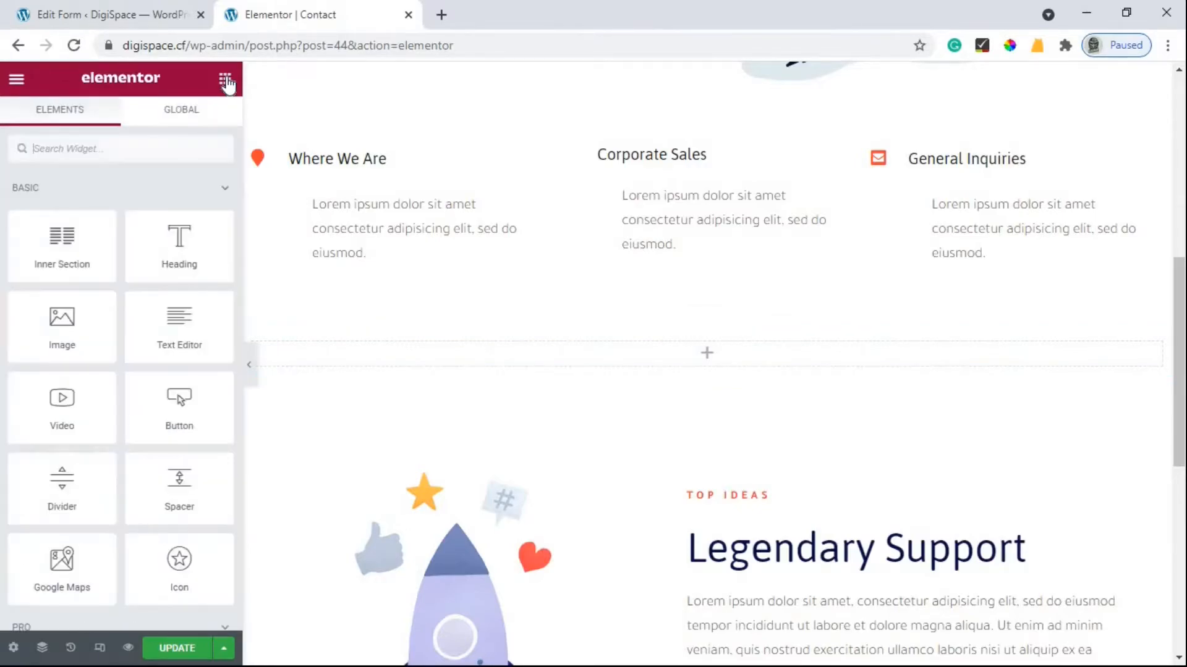
{"action": "type", "text": "shor"}
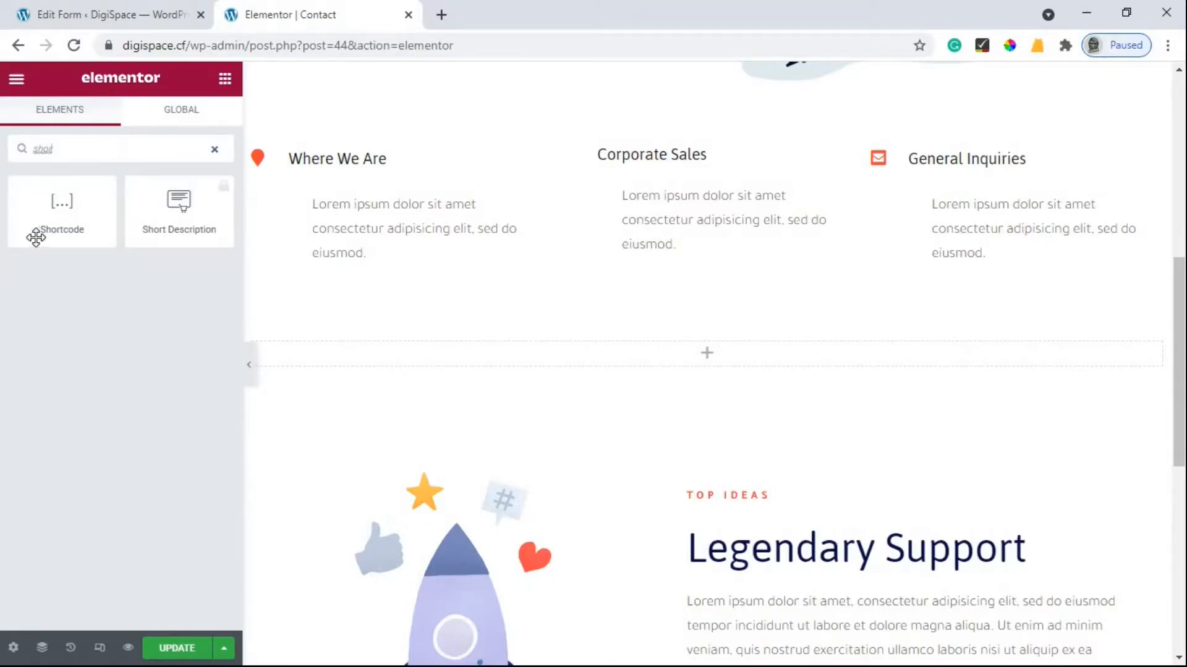
{"action": "left_click_drag", "start_coordinate": [41, 215], "coordinate": [695, 358]}
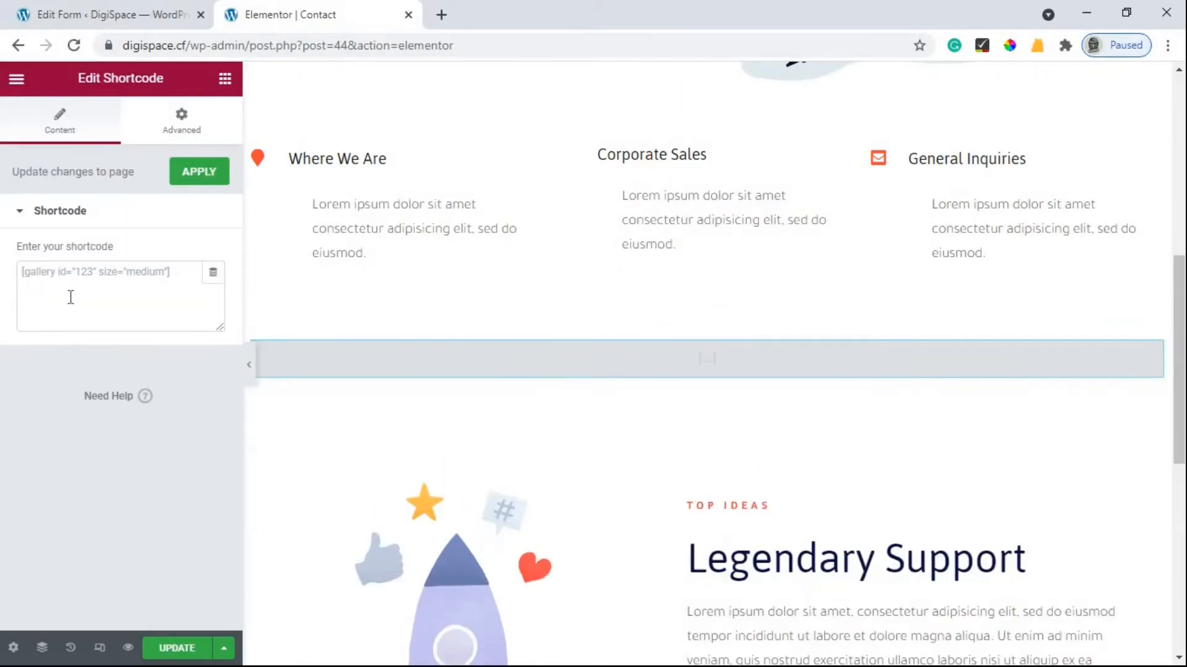
{"action": "left_click", "coordinate": [71, 297]}
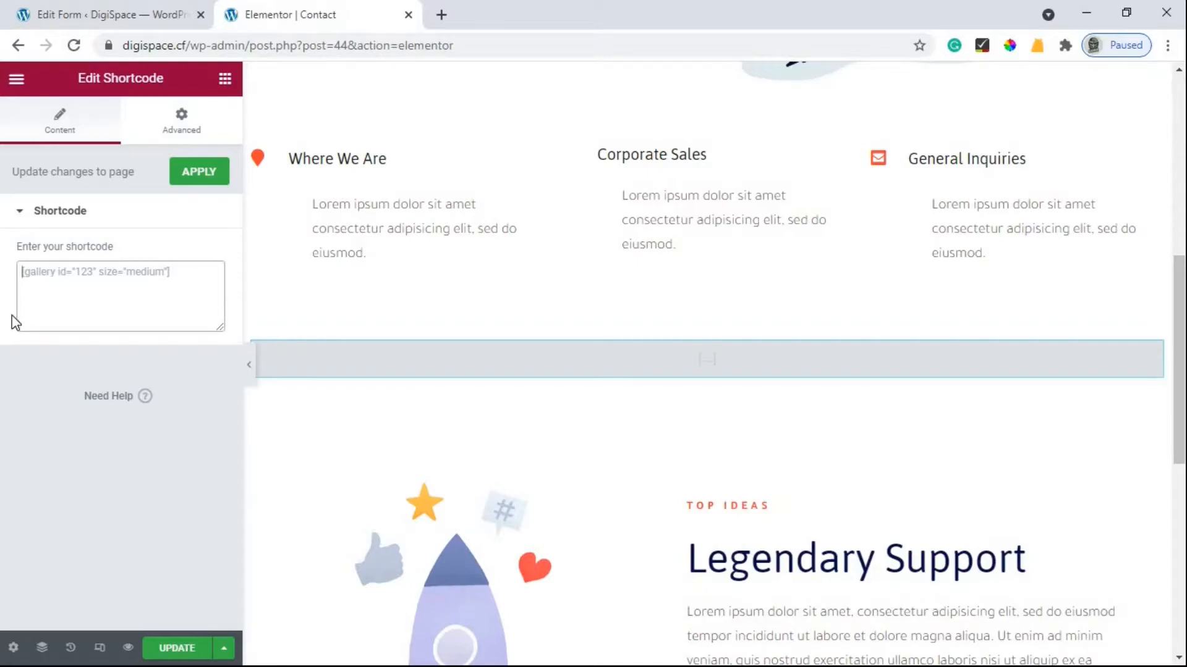
{"action": "right_click", "coordinate": [81, 292]}
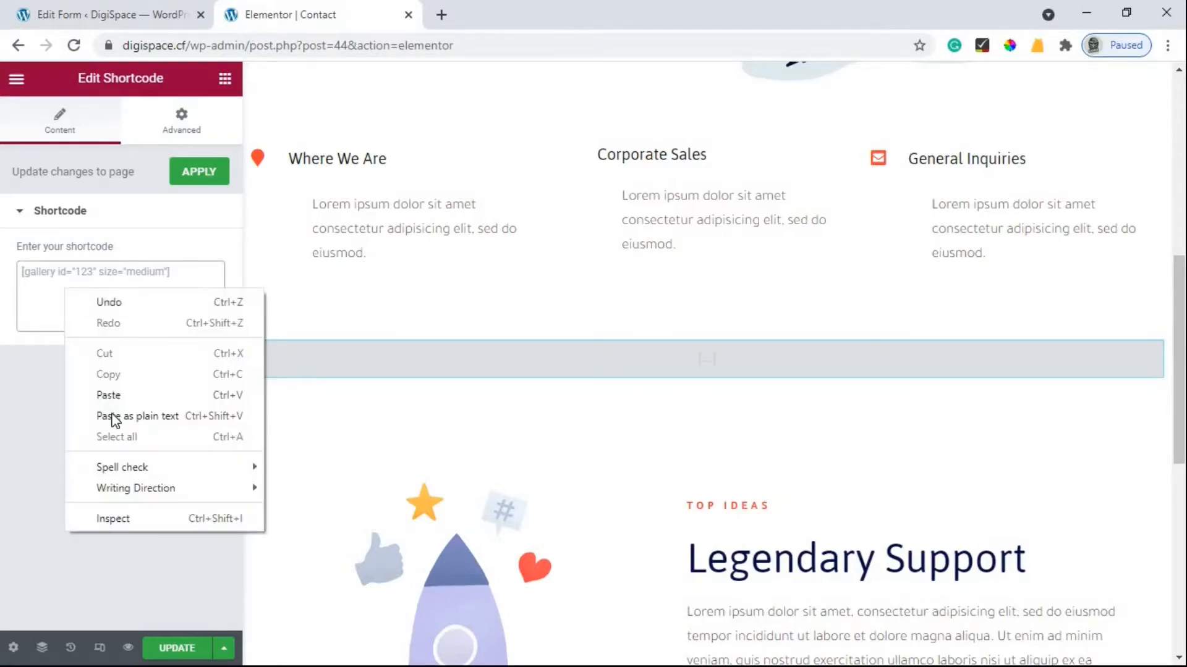
{"action": "left_click", "coordinate": [116, 393]}
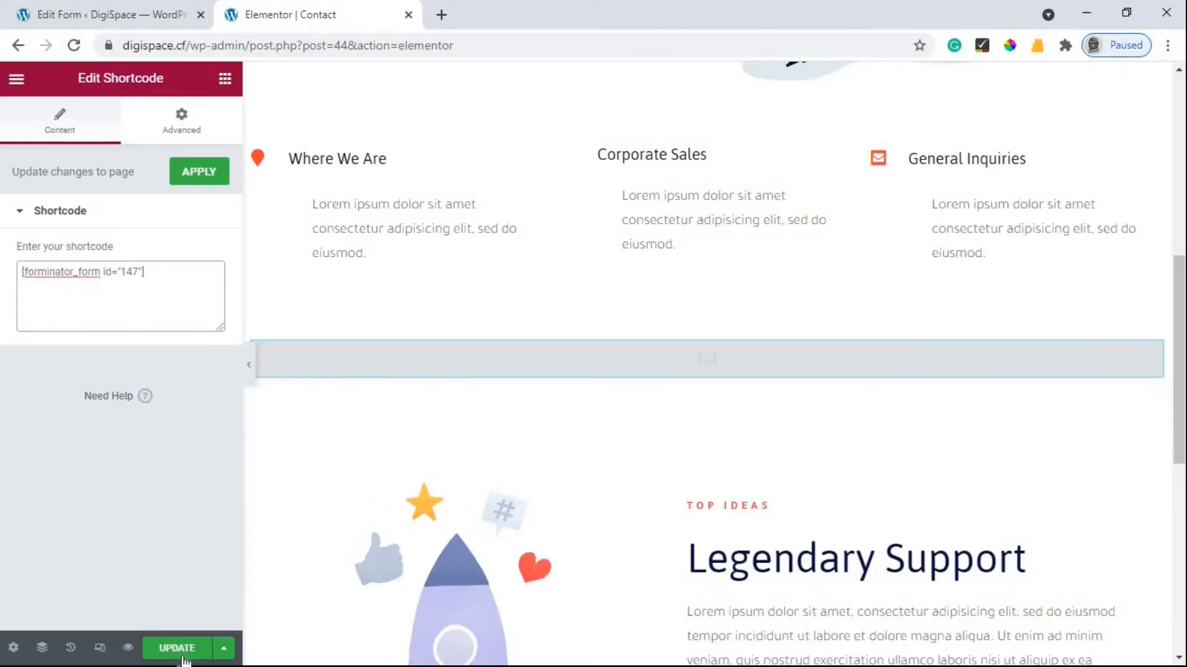
{"action": "left_click", "coordinate": [183, 655]}
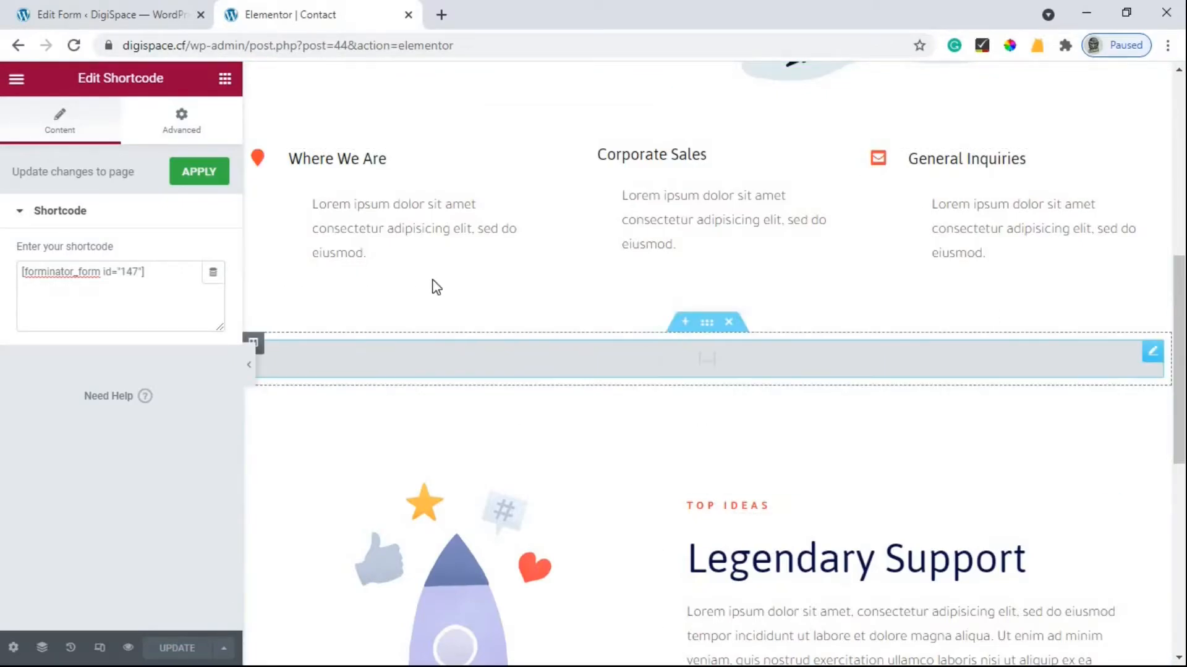
Reload the editor and preview the form's First Name, Email Address, Website and Message fields full-width.
{"action": "left_click", "coordinate": [75, 45]}
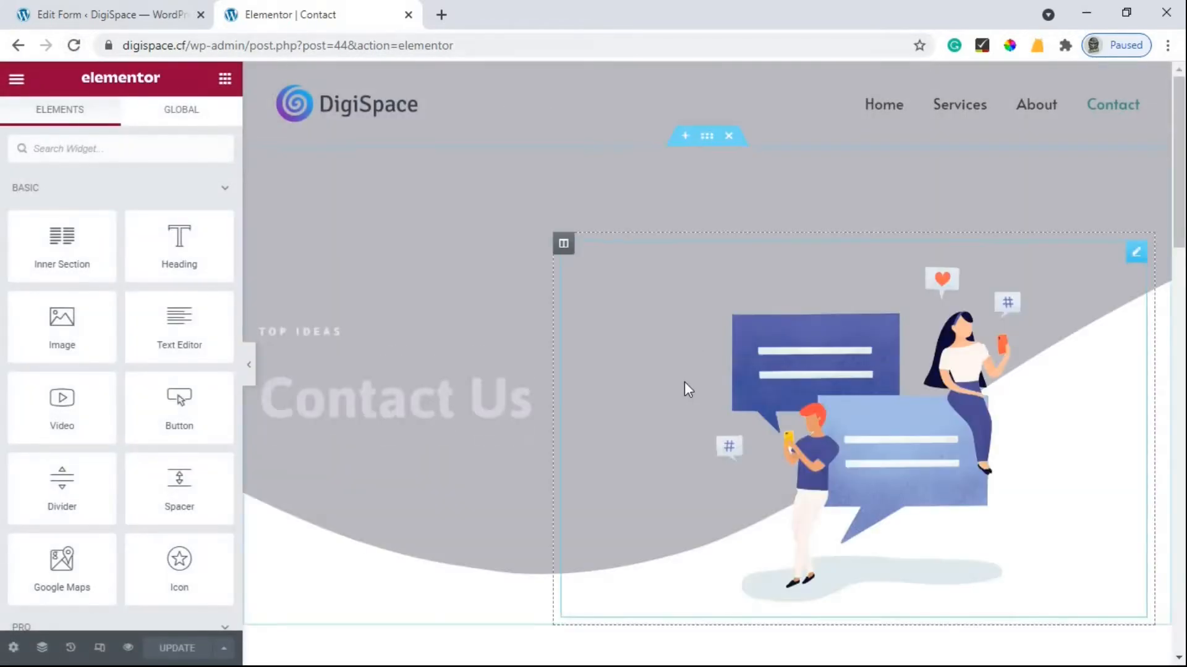
{"action": "scroll", "coordinate": [682, 383], "scroll_direction": "down", "scroll_amount": 5}
{"action": "scroll", "coordinate": [682, 383], "scroll_direction": "down", "scroll_amount": 4}
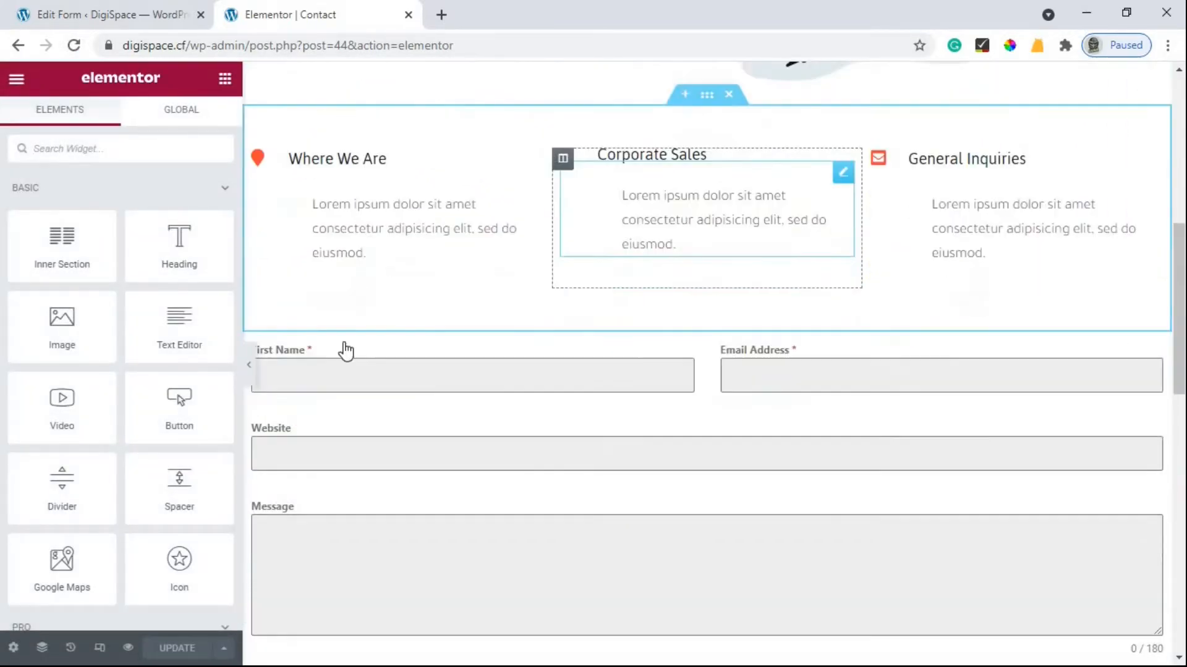
{"action": "left_click", "coordinate": [249, 364]}
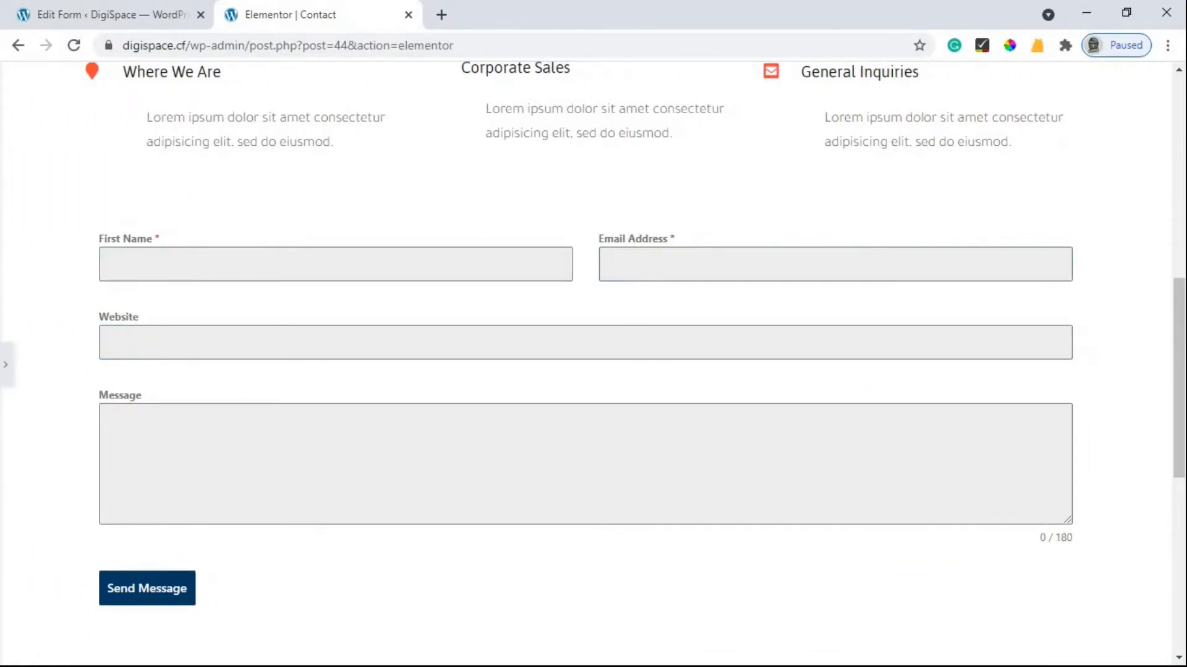
{"action": "left_click", "coordinate": [5, 365]}
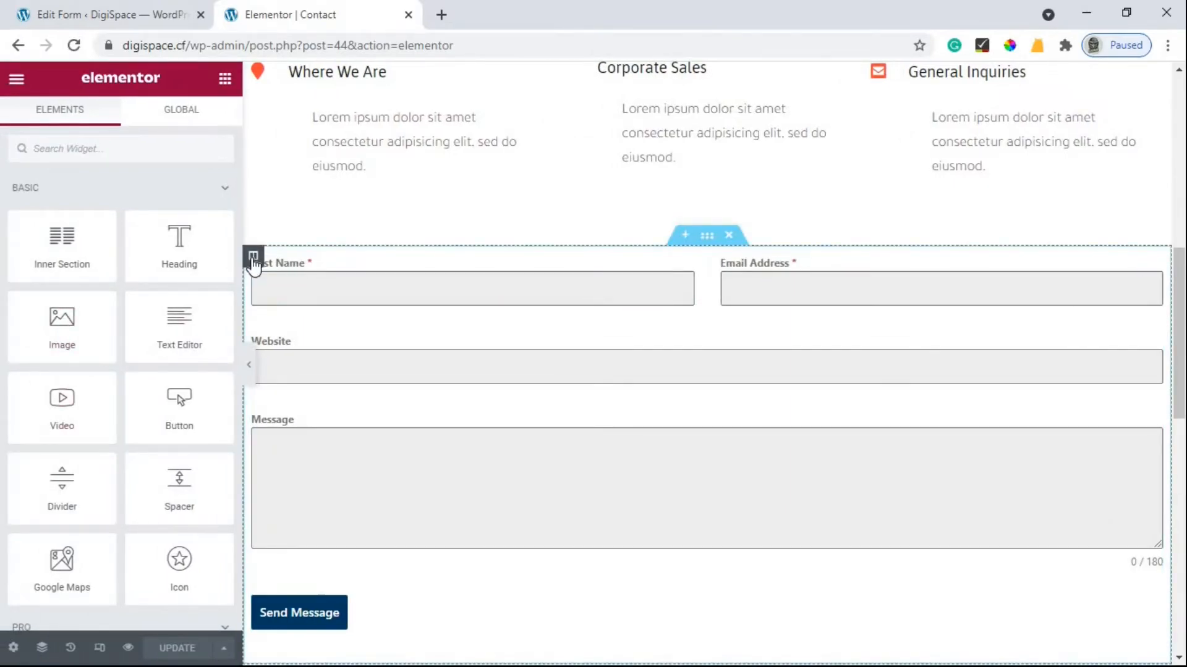
In the form column's Advanced settings, unlink Margin and try a 250 px right margin.
{"action": "left_click", "coordinate": [253, 259]}
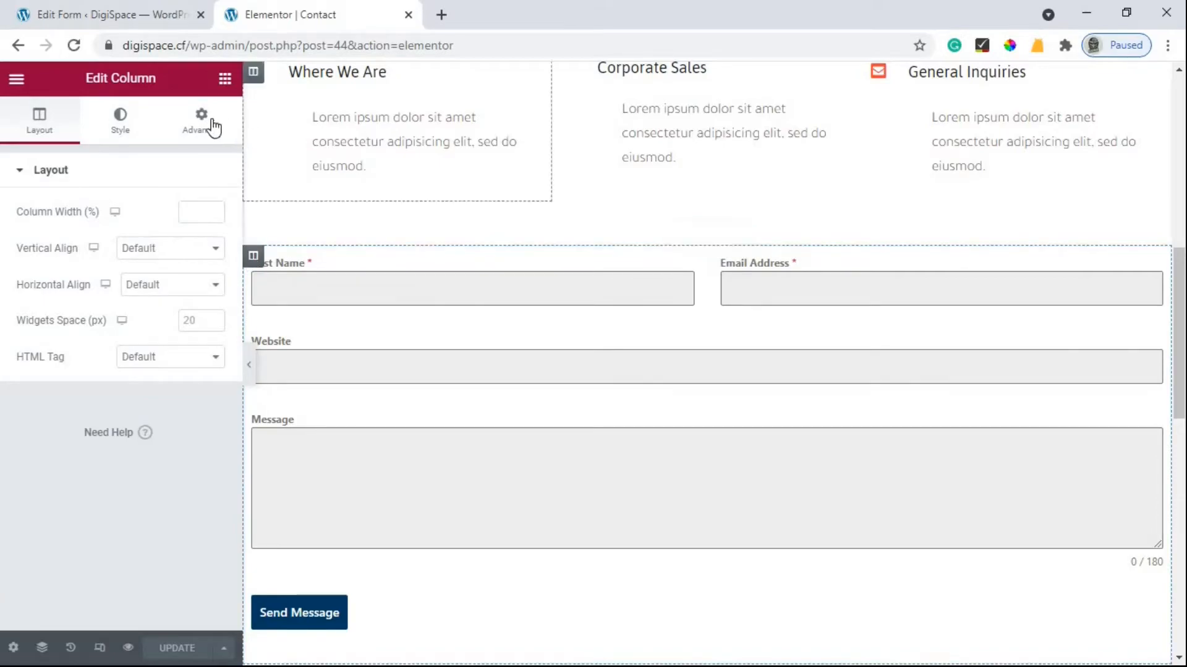
{"action": "left_click", "coordinate": [207, 126]}
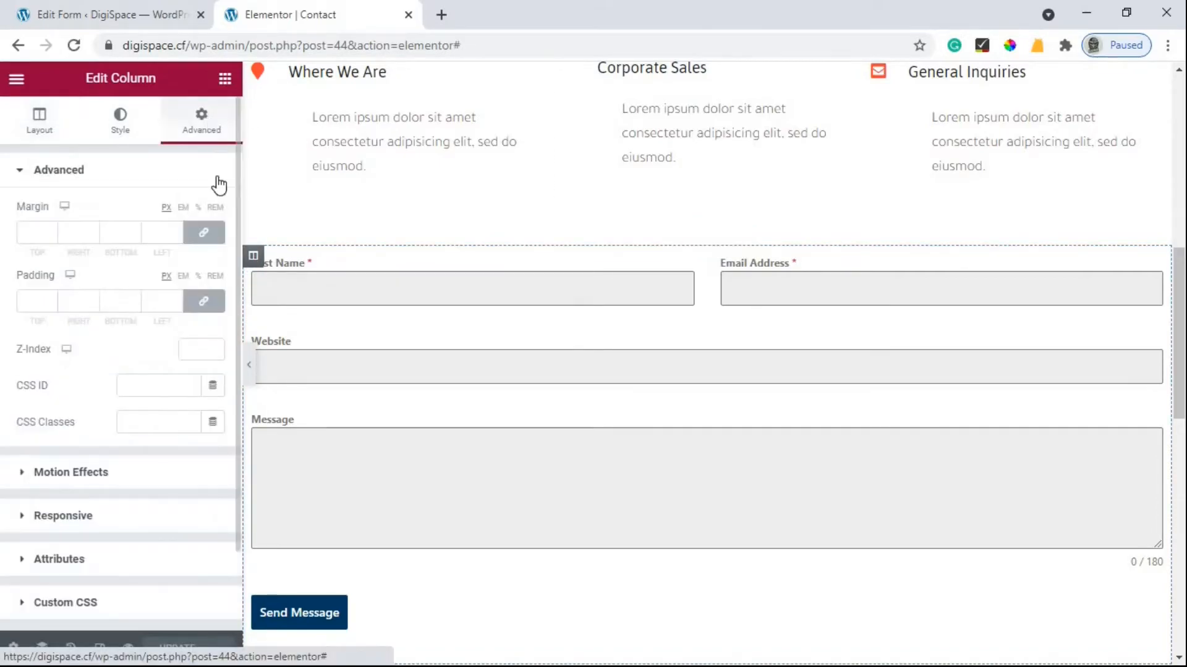
{"action": "left_click", "coordinate": [203, 235]}
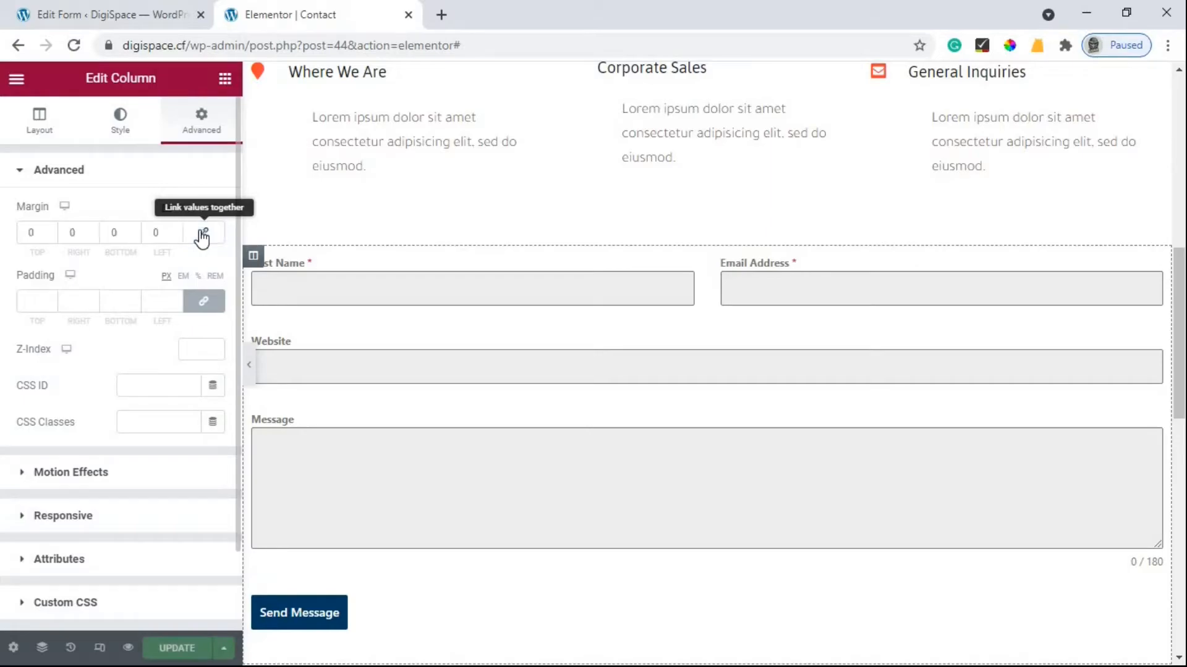
{"action": "left_click", "coordinate": [93, 230]}
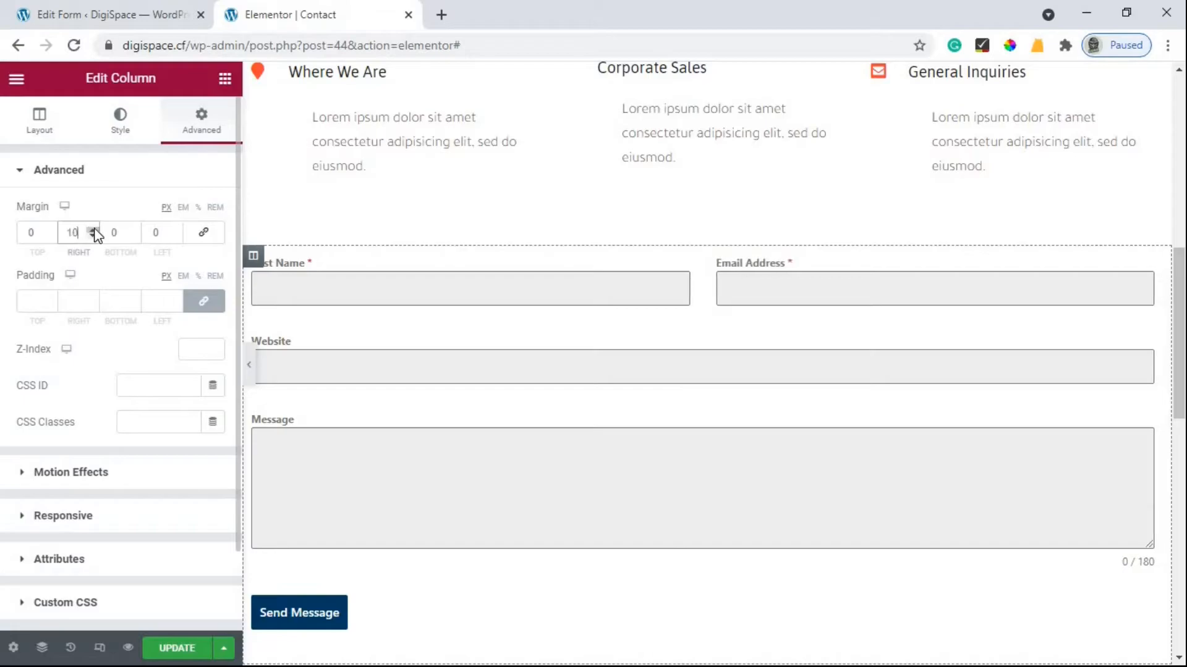
{"action": "left_click_drag", "start_coordinate": [94, 231], "coordinate": [94, 233]}
{"action": "type", "text": "250"}
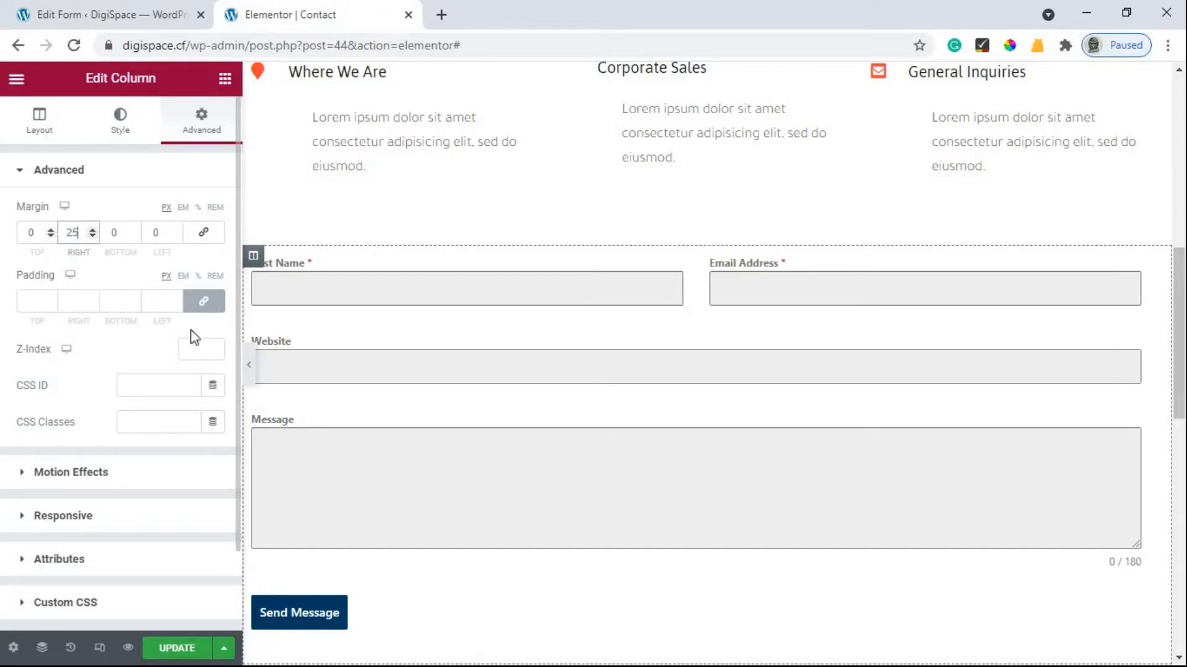
{"action": "left_click", "coordinate": [251, 380]}
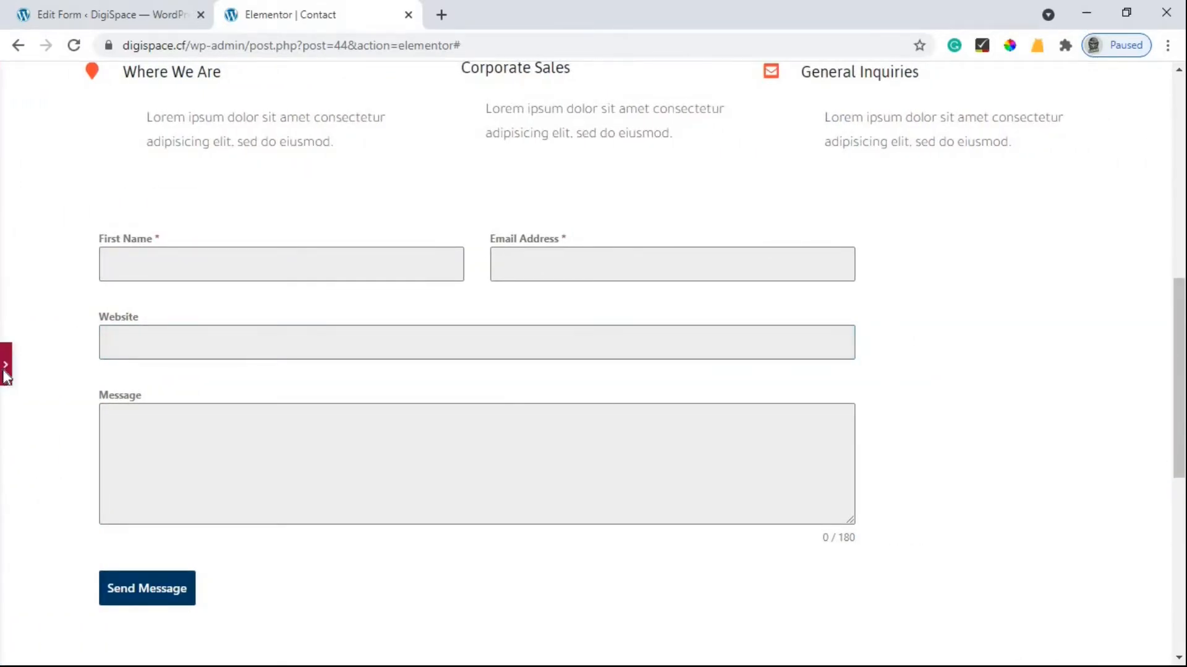
Replace the right margin value so the column ends at 500 px, previewing the narrower form.
{"action": "left_click", "coordinate": [5, 371]}
{"action": "left_click_drag", "start_coordinate": [82, 234], "coordinate": [45, 244]}
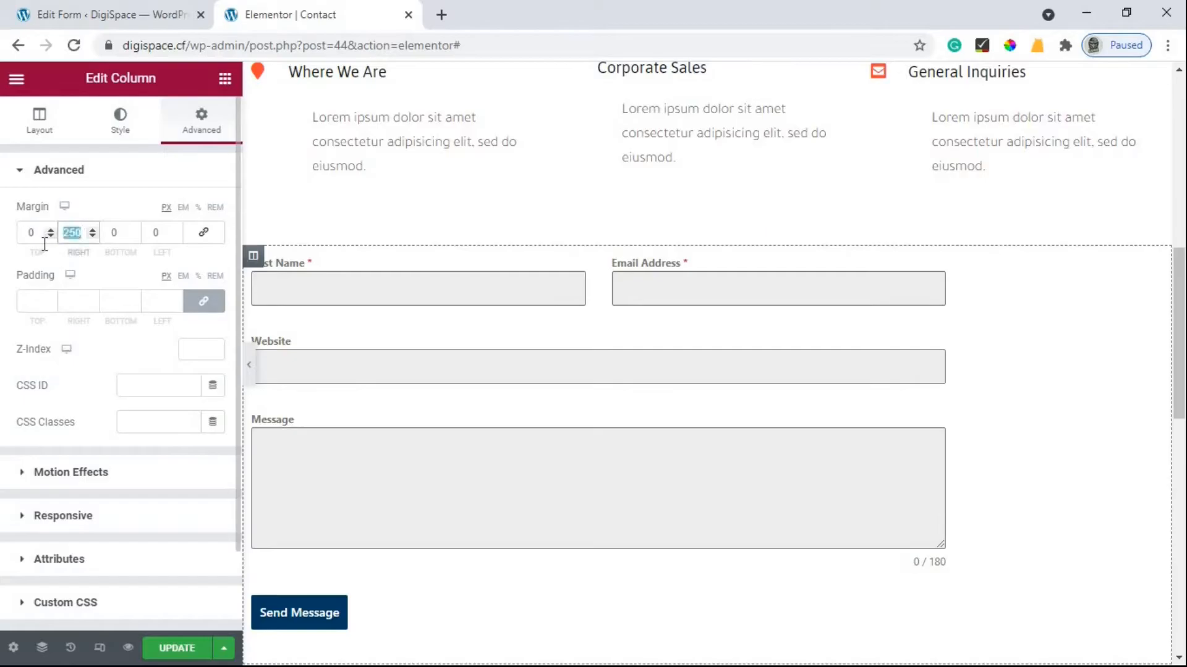
{"action": "type", "text": "600"}
{"action": "left_click", "coordinate": [250, 365]}
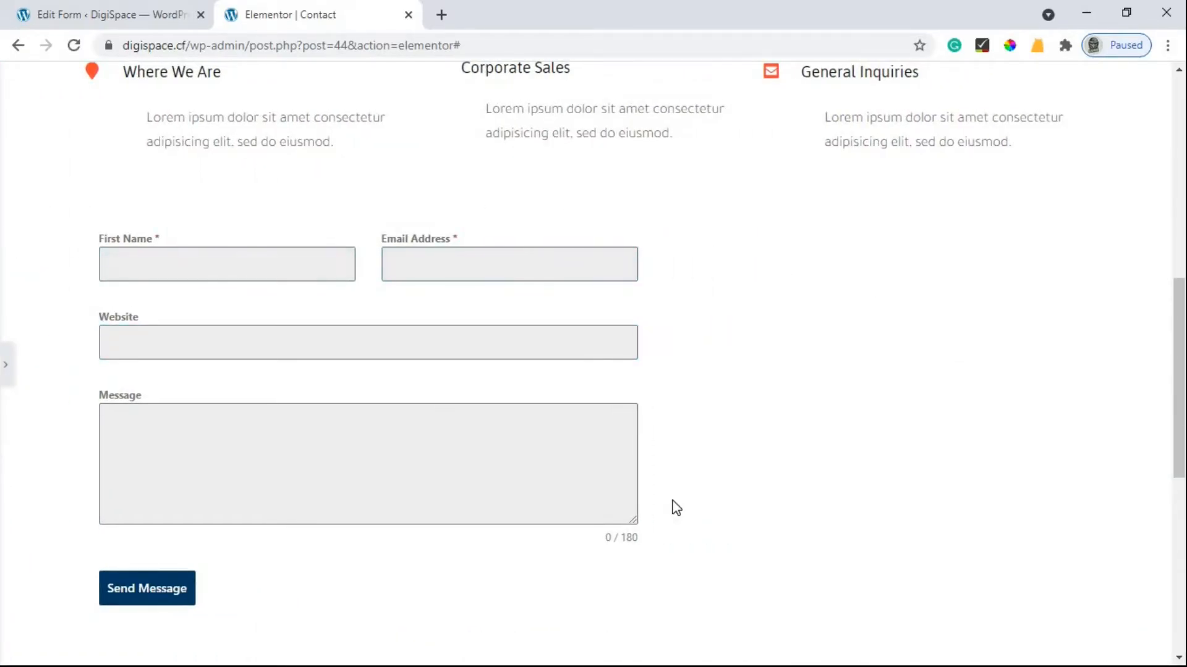
{"action": "scroll", "coordinate": [185, 371], "scroll_direction": "up", "scroll_amount": 2}
{"action": "left_click", "coordinate": [6, 365]}
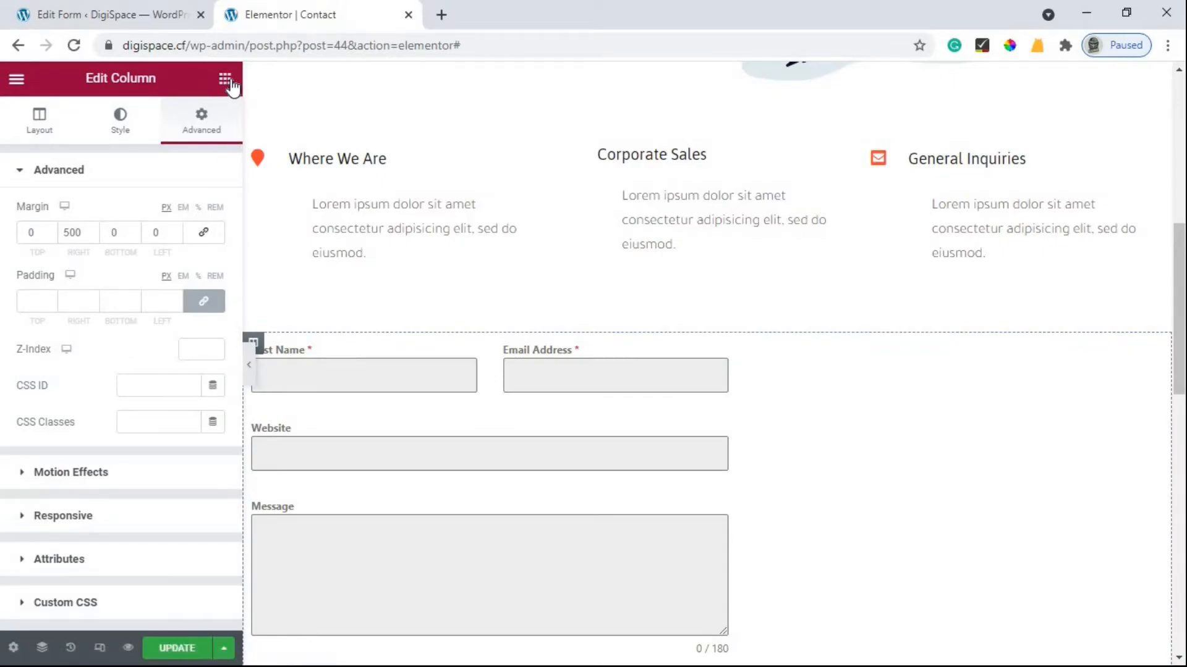
{"action": "left_click", "coordinate": [226, 80]}
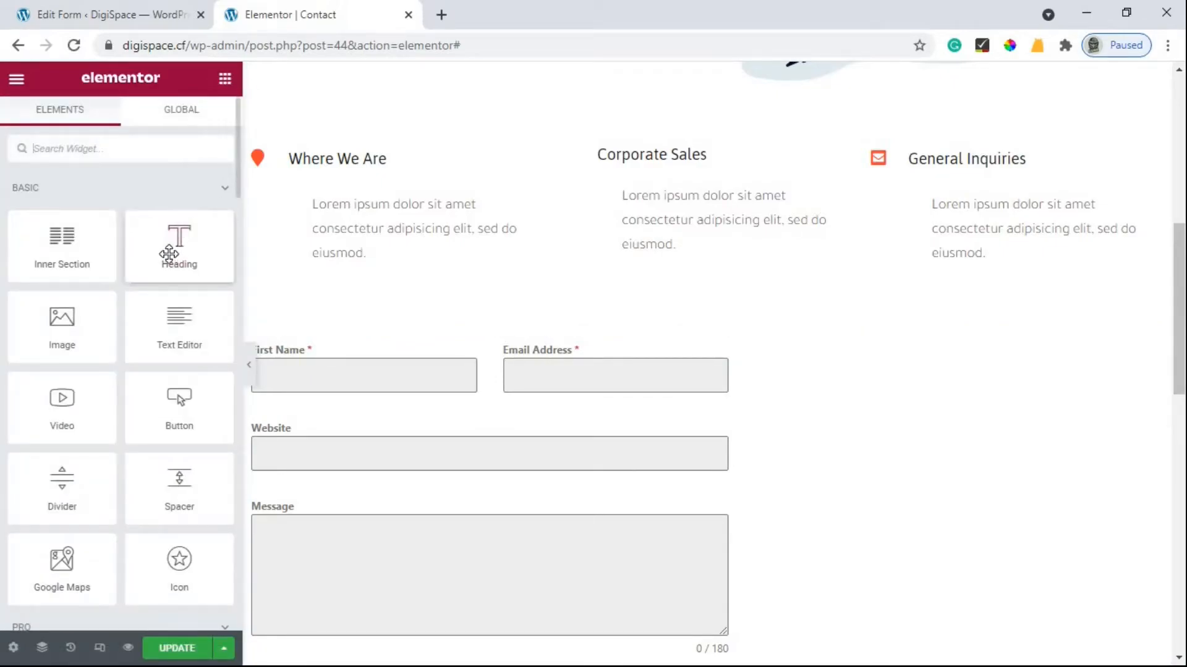
Place a Heading widget above the form and replace its title with 'Contact us Now'.
{"action": "left_click_drag", "start_coordinate": [173, 254], "coordinate": [369, 341]}
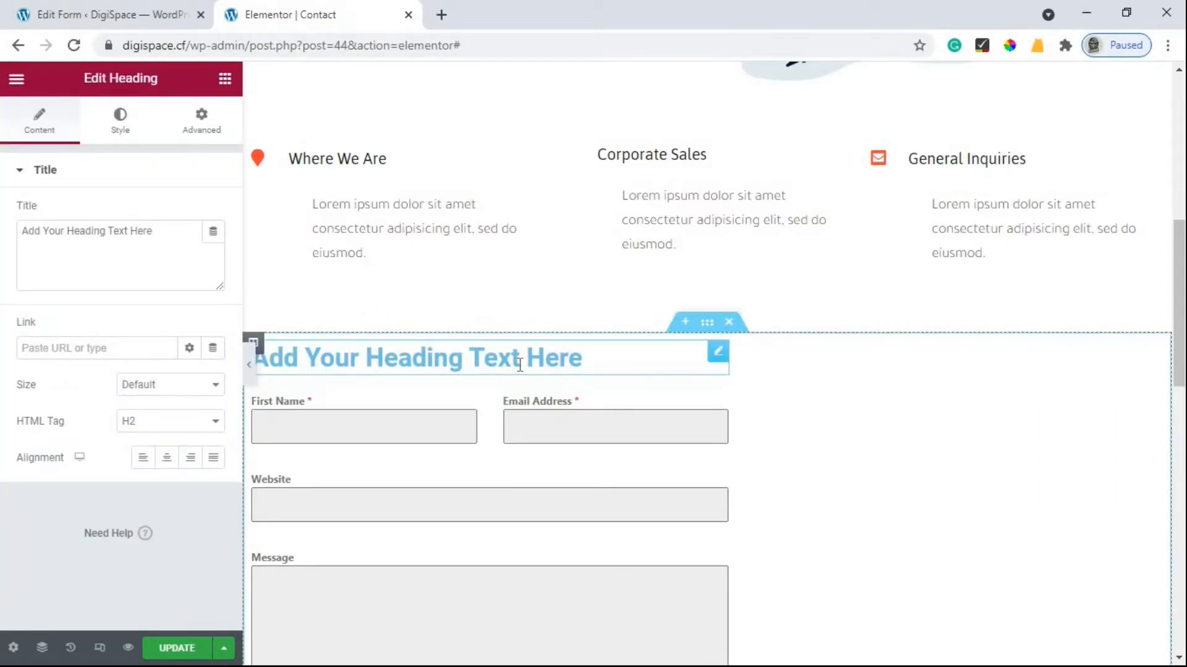
{"action": "left_click", "coordinate": [176, 241]}
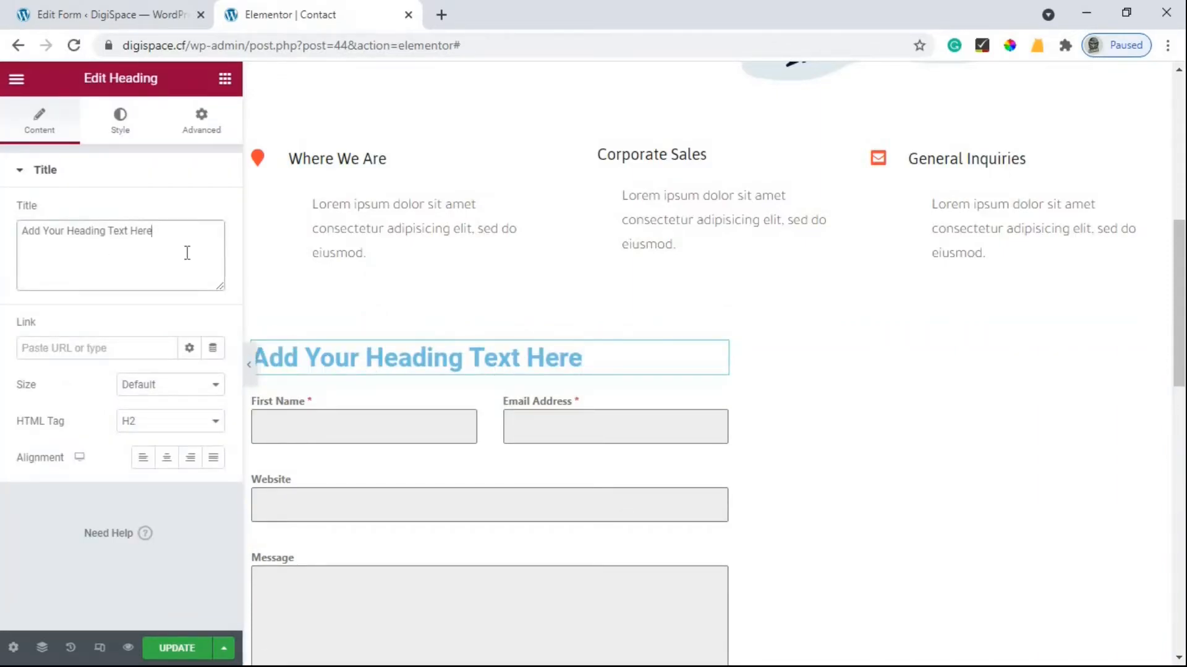
{"action": "key", "text": "ctrl+a"}
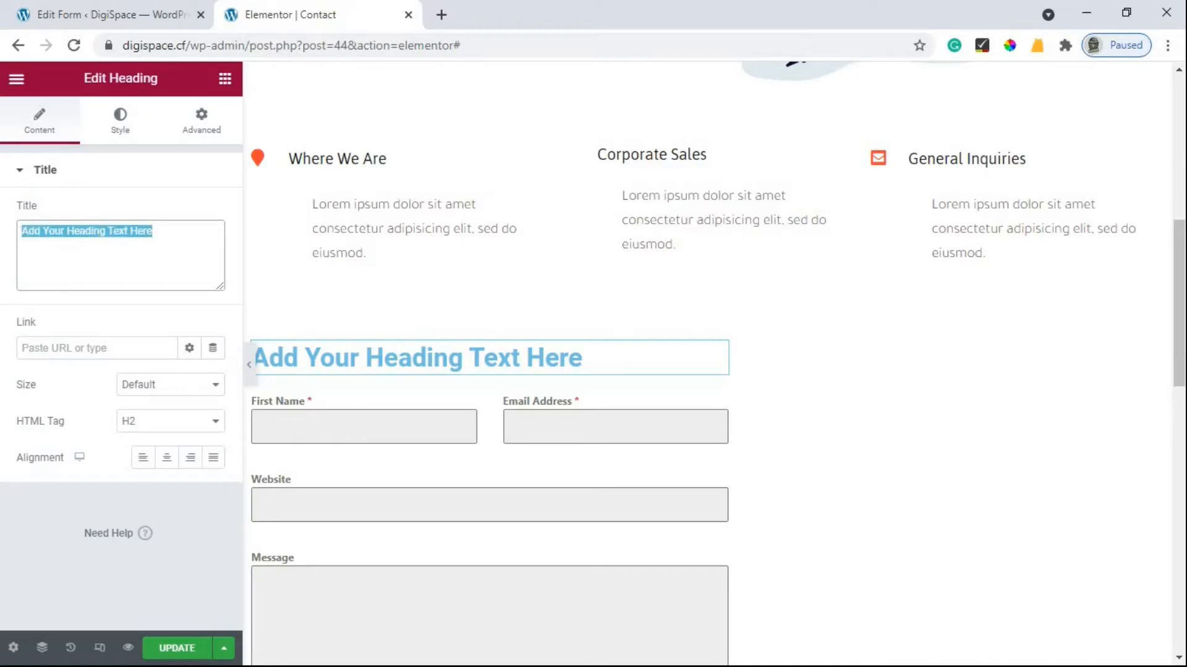
{"action": "type", "text": "Contact us N"}
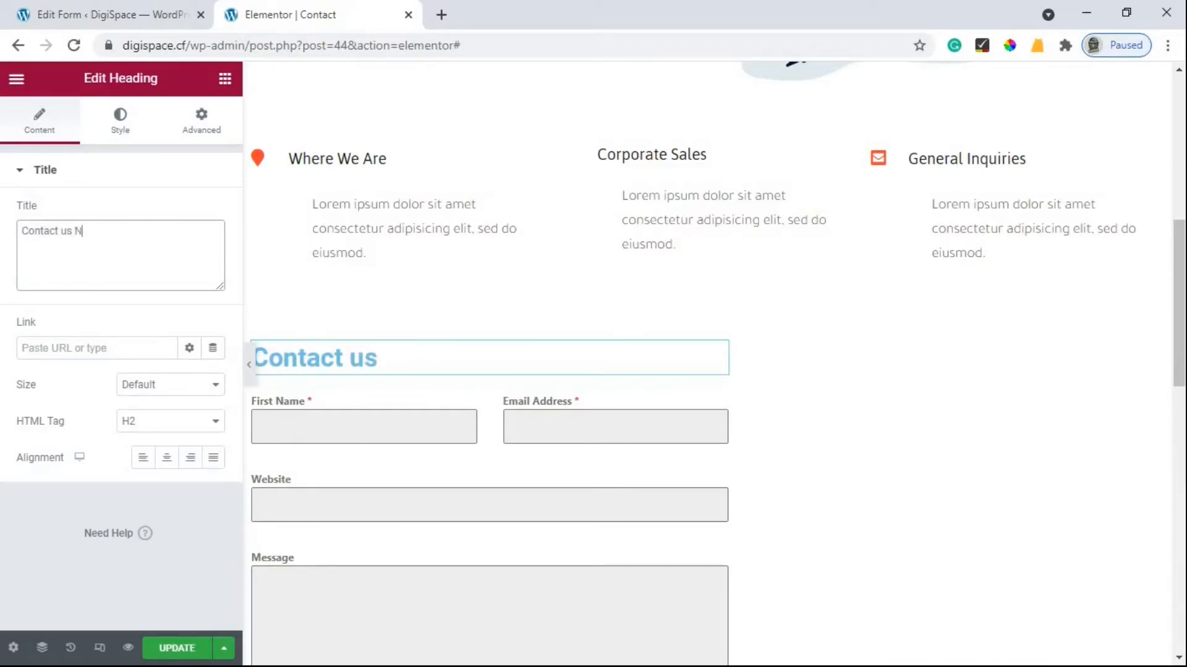
{"action": "type", "text": "ow"}
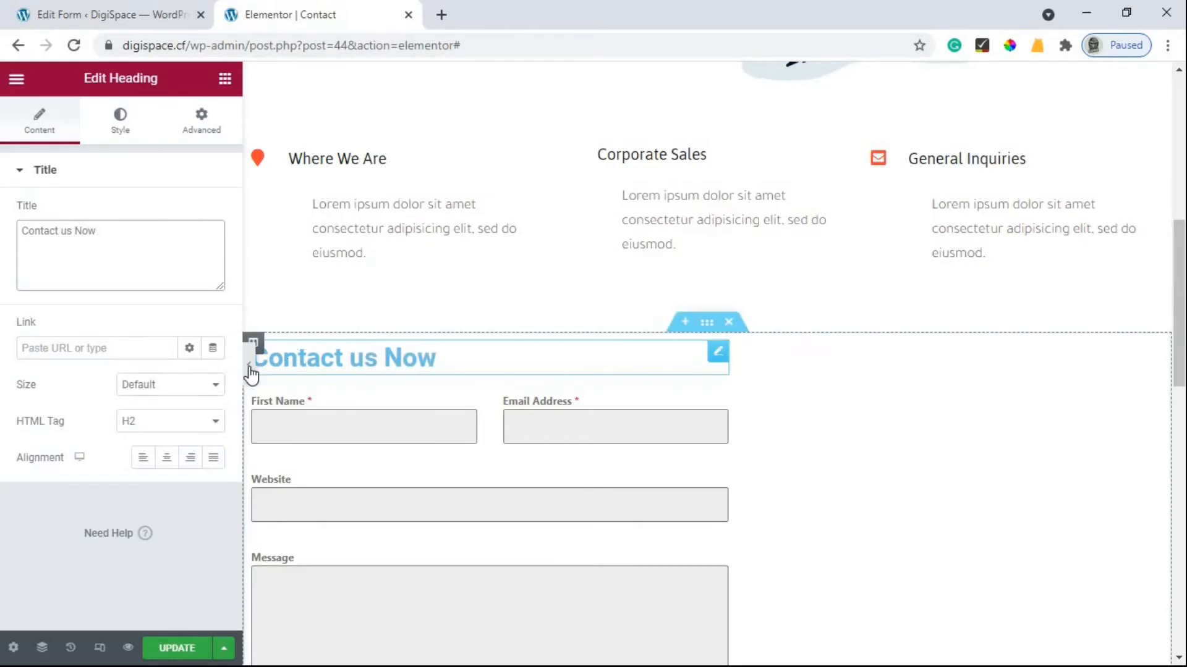
Preview the heading, then unlink its margins and set the top margin to 5.
{"action": "left_click", "coordinate": [248, 364]}
{"action": "scroll", "coordinate": [475, 307], "scroll_direction": "down", "scroll_amount": 4}
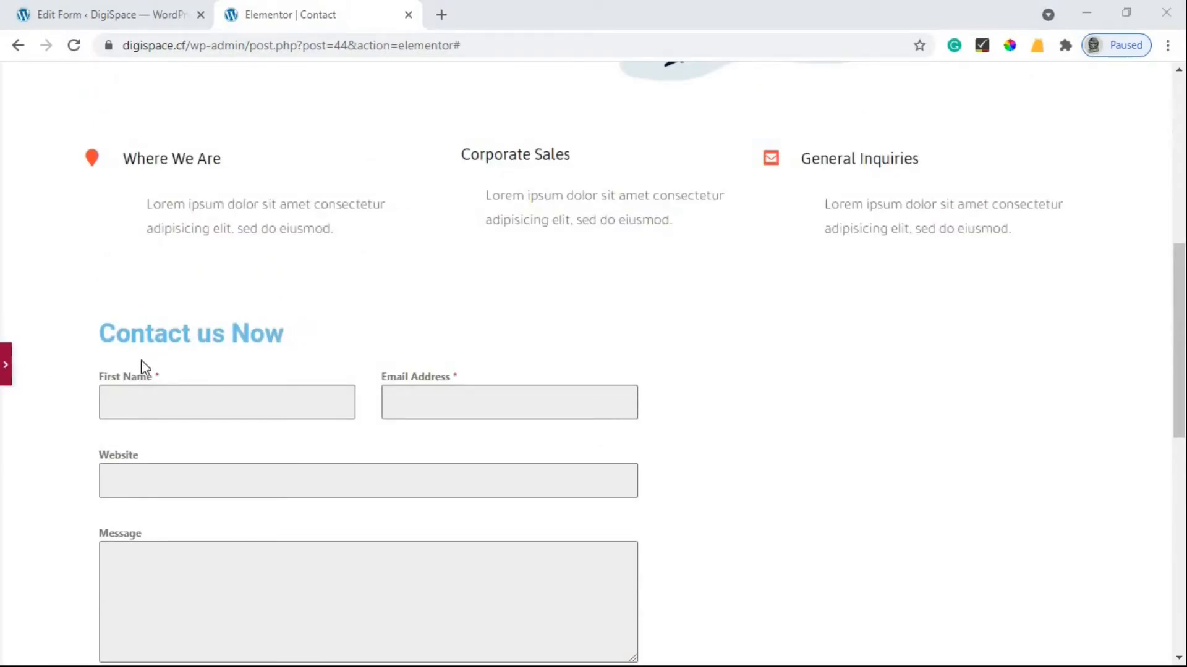
{"action": "left_click", "coordinate": [588, 329]}
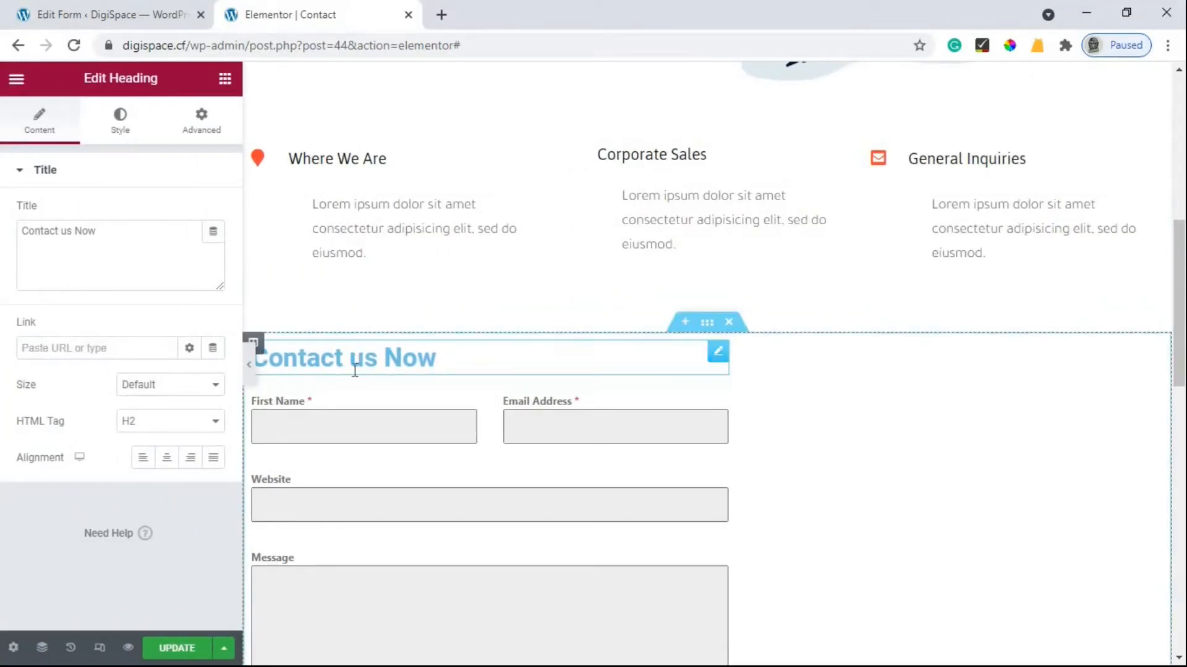
{"action": "left_click", "coordinate": [203, 131]}
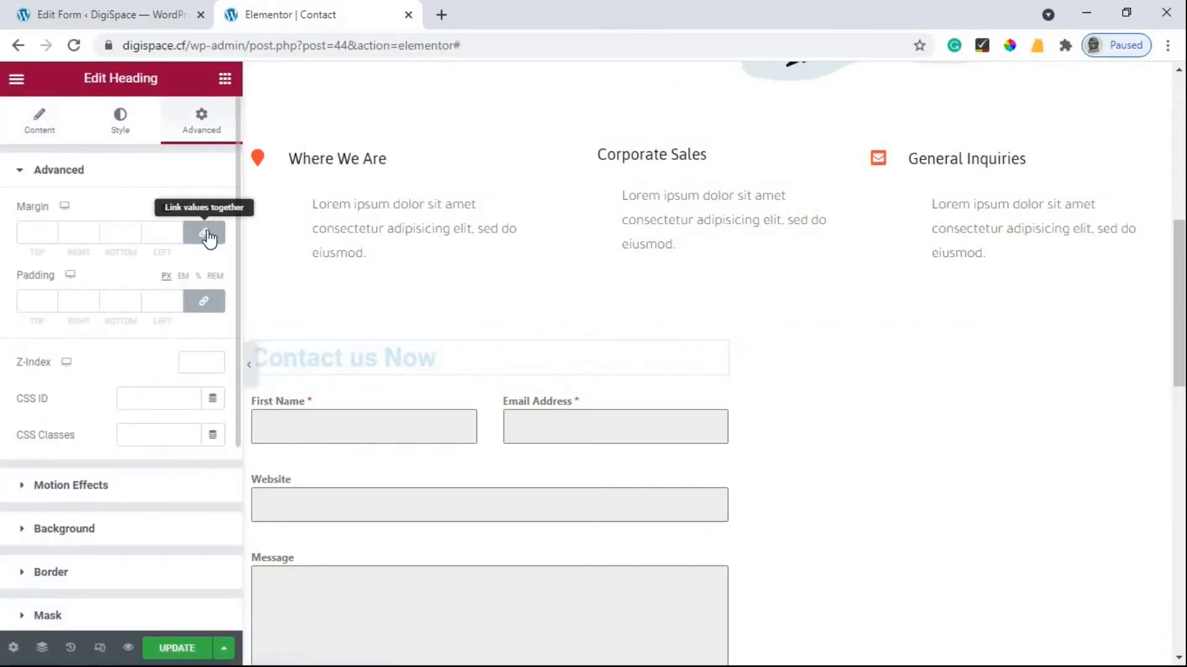
{"action": "left_click", "coordinate": [204, 233]}
{"action": "left_click", "coordinate": [47, 229]}
{"action": "left_click", "coordinate": [51, 236]}
Reset all of the heading's padding values to 0.
{"action": "left_click", "coordinate": [51, 298]}
{"action": "left_click", "coordinate": [51, 298]}
{"action": "left_click", "coordinate": [51, 298]}
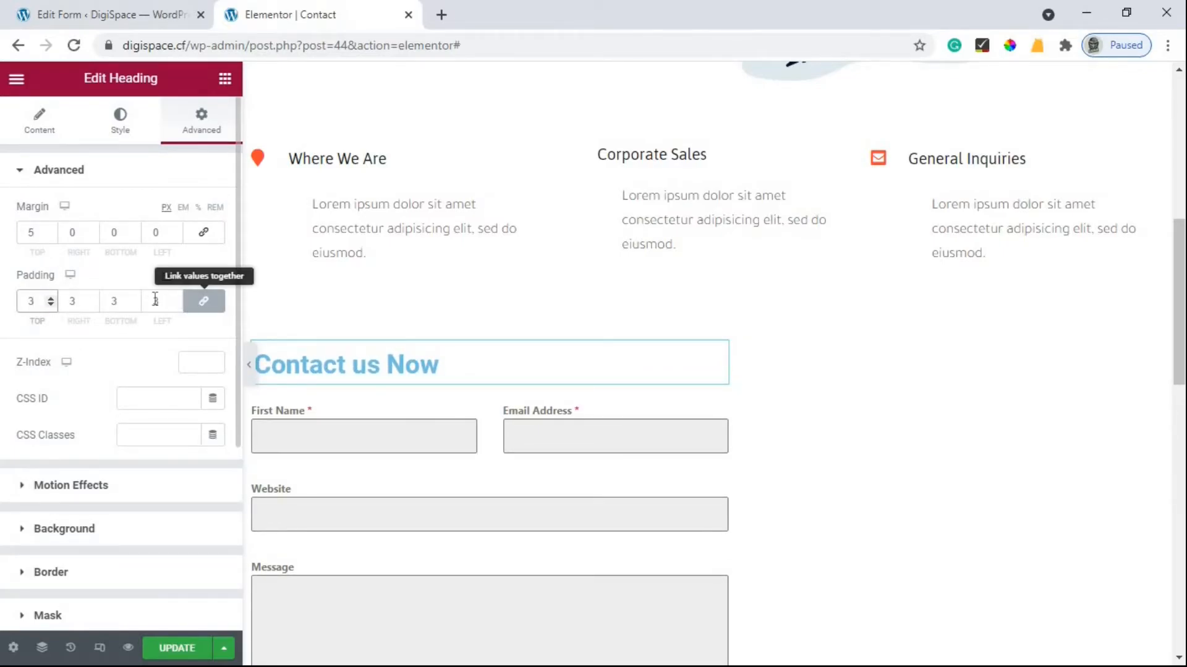
{"action": "left_click", "coordinate": [201, 301]}
{"action": "left_click", "coordinate": [203, 302]}
{"action": "double_click", "coordinate": [153, 301]}
{"action": "type", "text": "0"}
{"action": "left_click", "coordinate": [202, 303]}
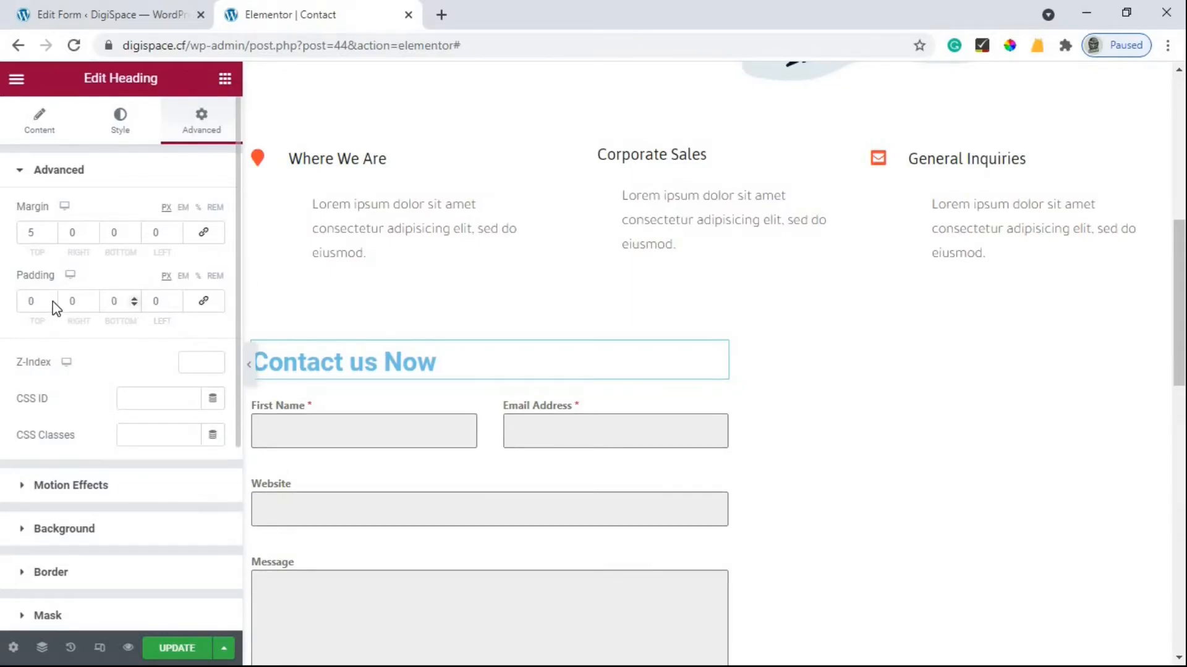
Raise the heading's top and bottom padding to 10.
{"action": "left_click", "coordinate": [49, 298]}
{"action": "left_click", "coordinate": [49, 298]}
{"action": "left_click", "coordinate": [50, 298]}
{"action": "left_click", "coordinate": [50, 298]}
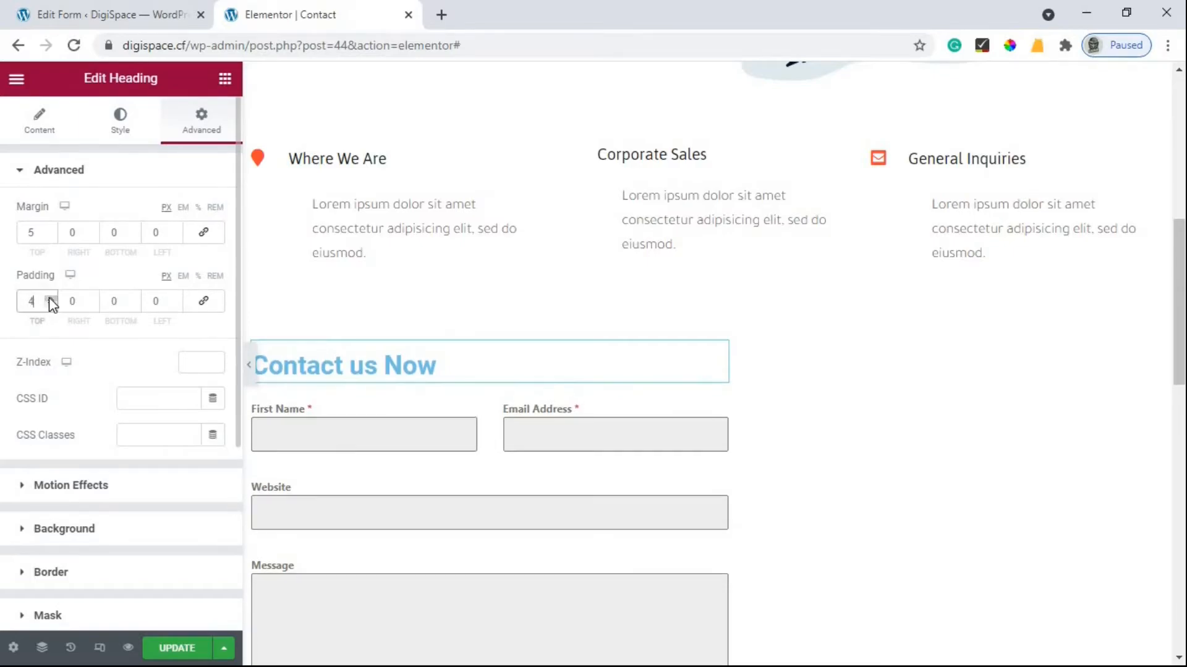
{"action": "left_click", "coordinate": [50, 298]}
{"action": "left_click", "coordinate": [49, 298]}
{"action": "left_click", "coordinate": [134, 300]}
{"action": "left_click", "coordinate": [134, 300]}
{"action": "left_click", "coordinate": [134, 299]}
{"action": "left_click", "coordinate": [134, 299]}
{"action": "left_click", "coordinate": [134, 300]}
{"action": "left_click", "coordinate": [134, 300]}
{"action": "left_click", "coordinate": [134, 300]}
{"action": "left_click", "coordinate": [134, 300]}
{"action": "left_click", "coordinate": [134, 300]}
{"action": "left_click", "coordinate": [135, 300]}
{"action": "left_click", "coordinate": [50, 298]}
{"action": "left_click", "coordinate": [51, 298]}
{"action": "left_click", "coordinate": [50, 298]}
{"action": "left_click", "coordinate": [50, 298]}
Preview the adjusted heading and update the Contact page.
{"action": "left_click", "coordinate": [249, 364]}
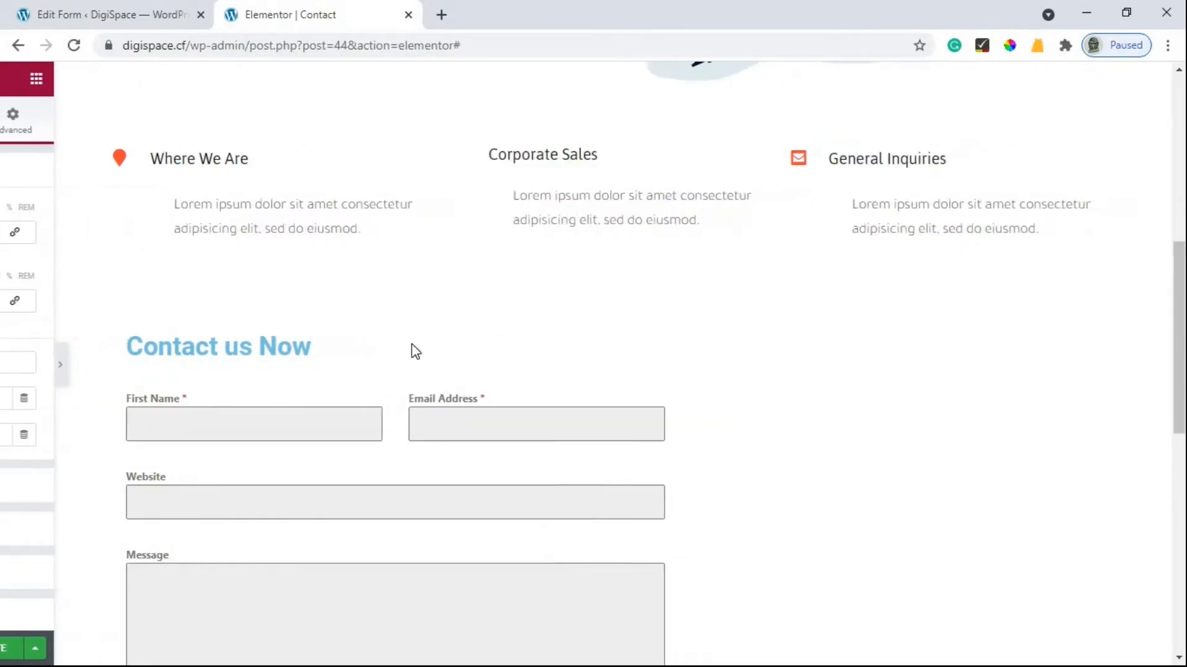
{"action": "scroll", "coordinate": [609, 354], "scroll_direction": "down", "scroll_amount": 1}
{"action": "scroll", "coordinate": [608, 354], "scroll_direction": "down", "scroll_amount": 2}
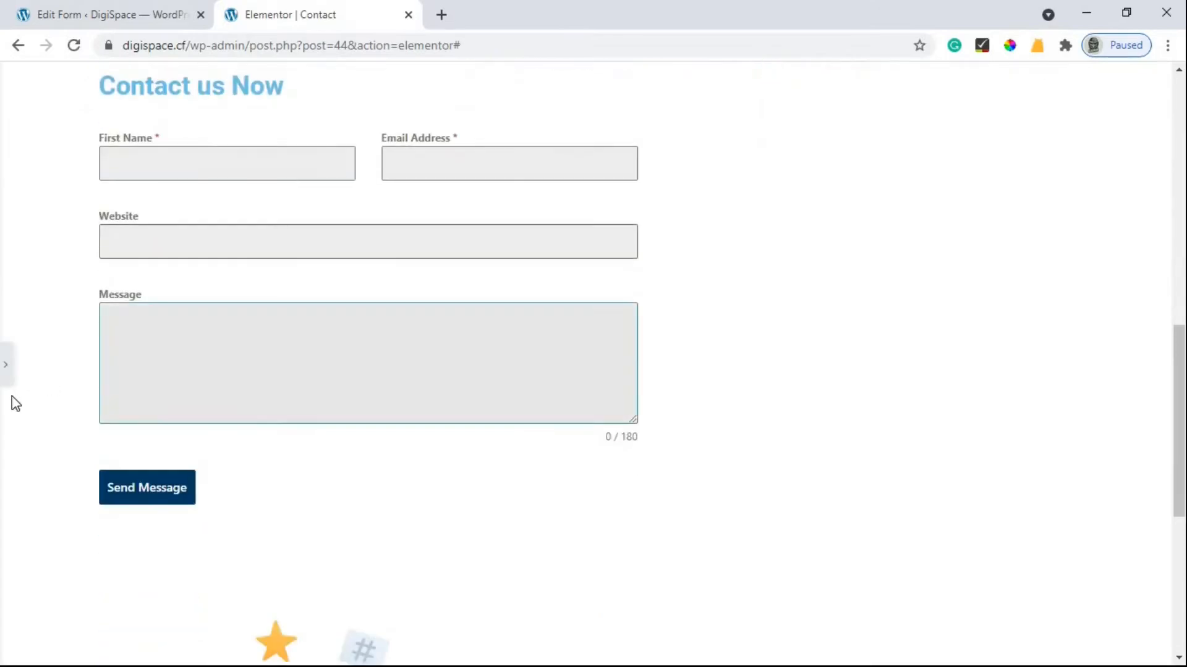
{"action": "scroll", "coordinate": [48, 379], "scroll_direction": "up", "scroll_amount": 3}
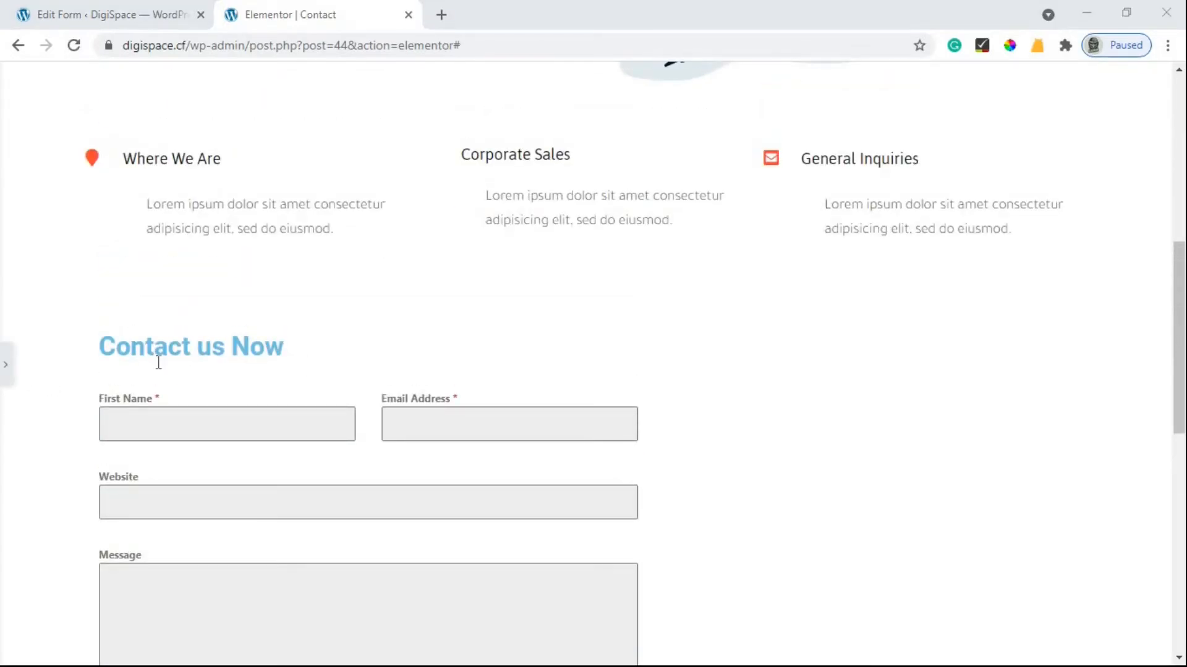
{"action": "left_click", "coordinate": [5, 368]}
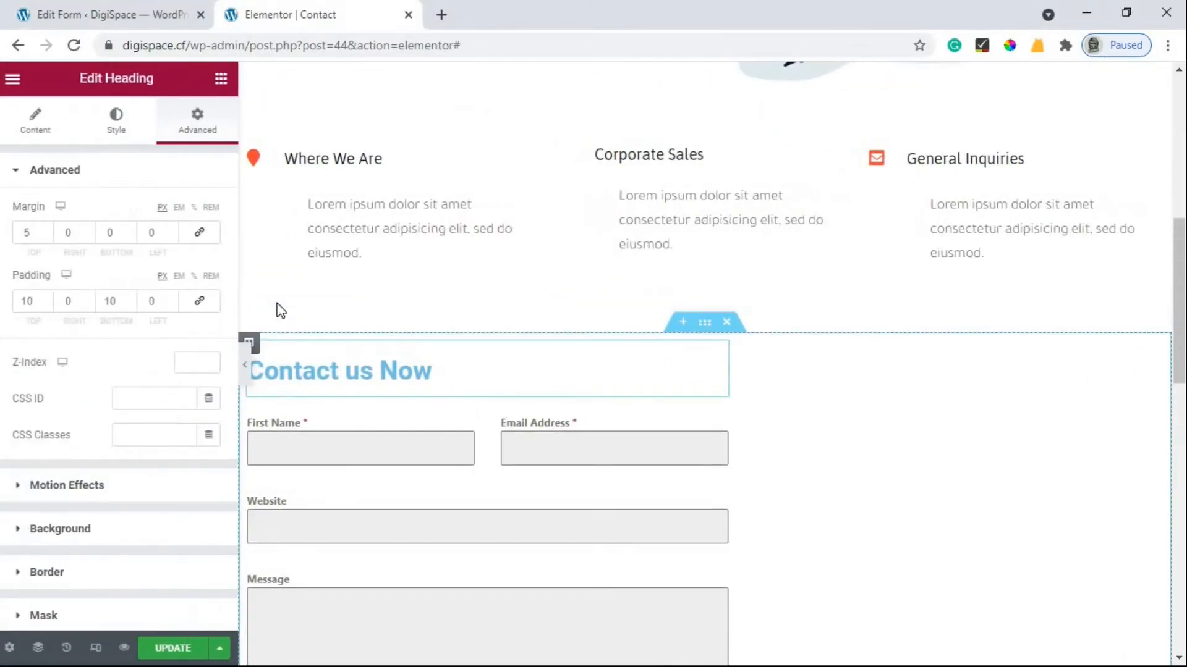
{"action": "left_click", "coordinate": [172, 648]}
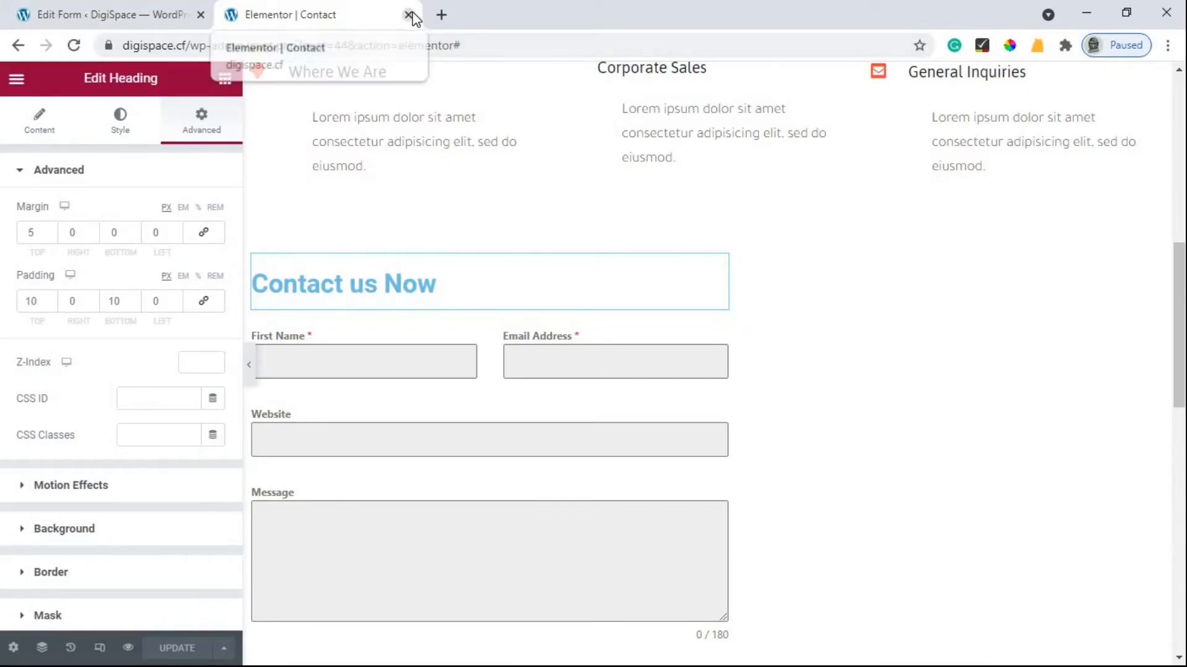
Load digispace.cf/contact and scroll down to the form's Message box.
{"action": "left_click", "coordinate": [620, 45]}
{"action": "type", "text": "co"}
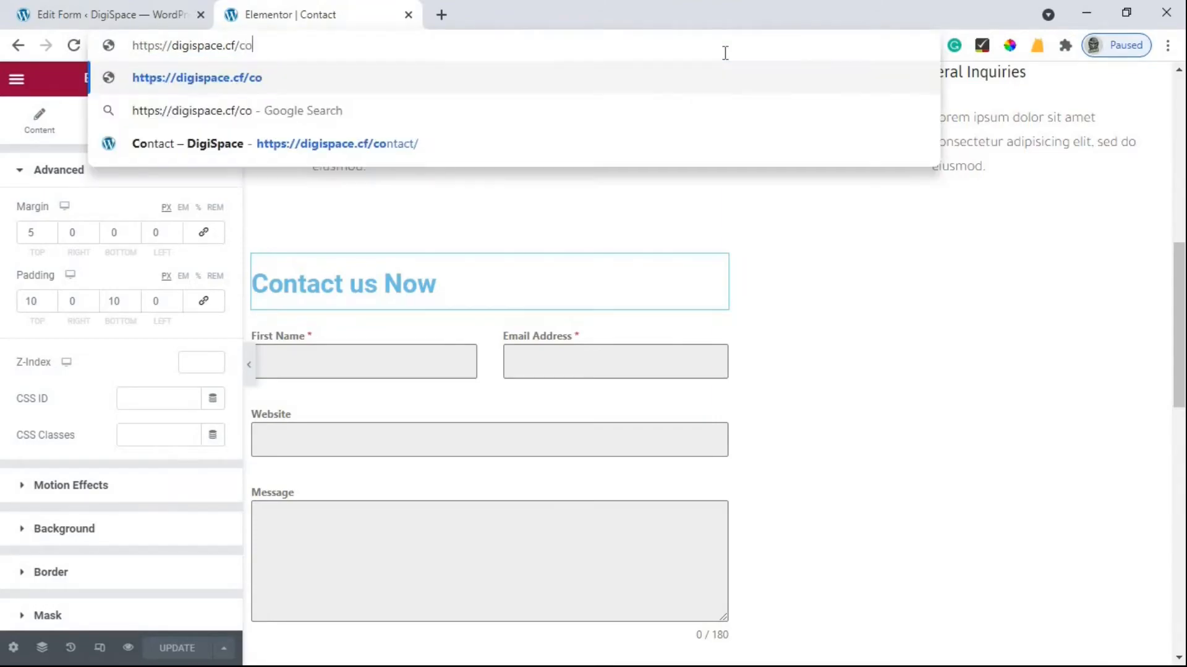
{"action": "type", "text": "na"}
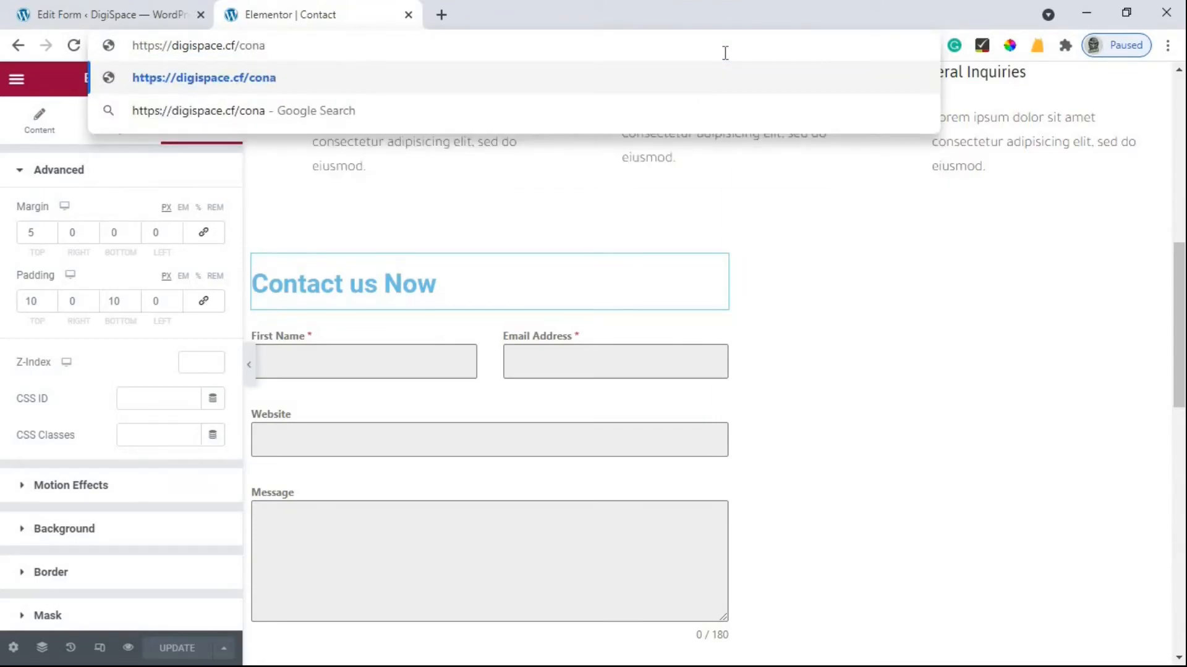
{"action": "key", "text": "BackSpace"}
{"action": "type", "text": "tact"}
{"action": "key", "text": "Return"}
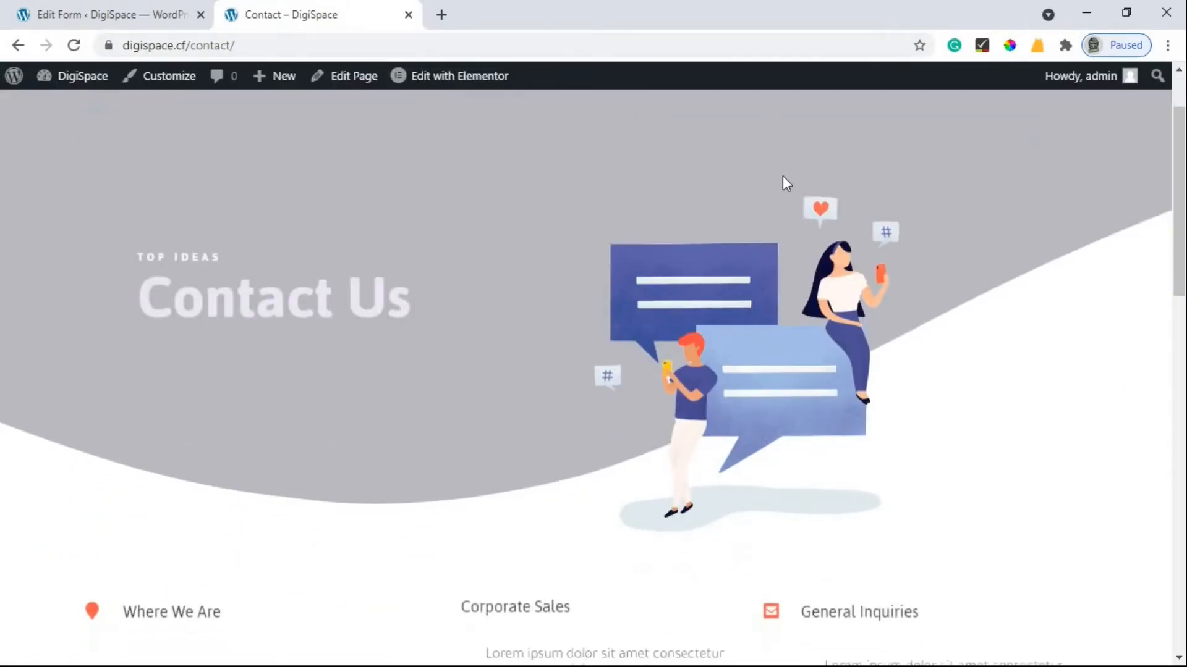
{"action": "scroll", "coordinate": [782, 179], "scroll_direction": "down", "scroll_amount": 10}
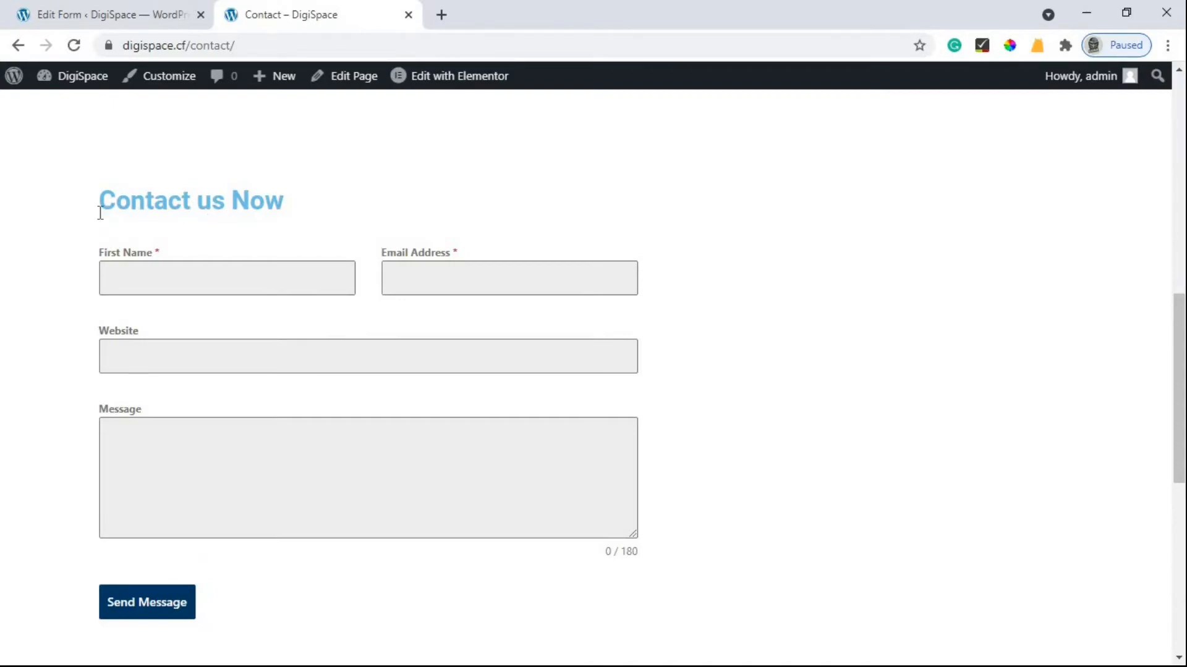
{"action": "scroll", "coordinate": [124, 191], "scroll_direction": "down", "scroll_amount": 1}
{"action": "scroll", "coordinate": [346, 247], "scroll_direction": "up", "scroll_amount": 1}
{"action": "left_click", "coordinate": [574, 442]}
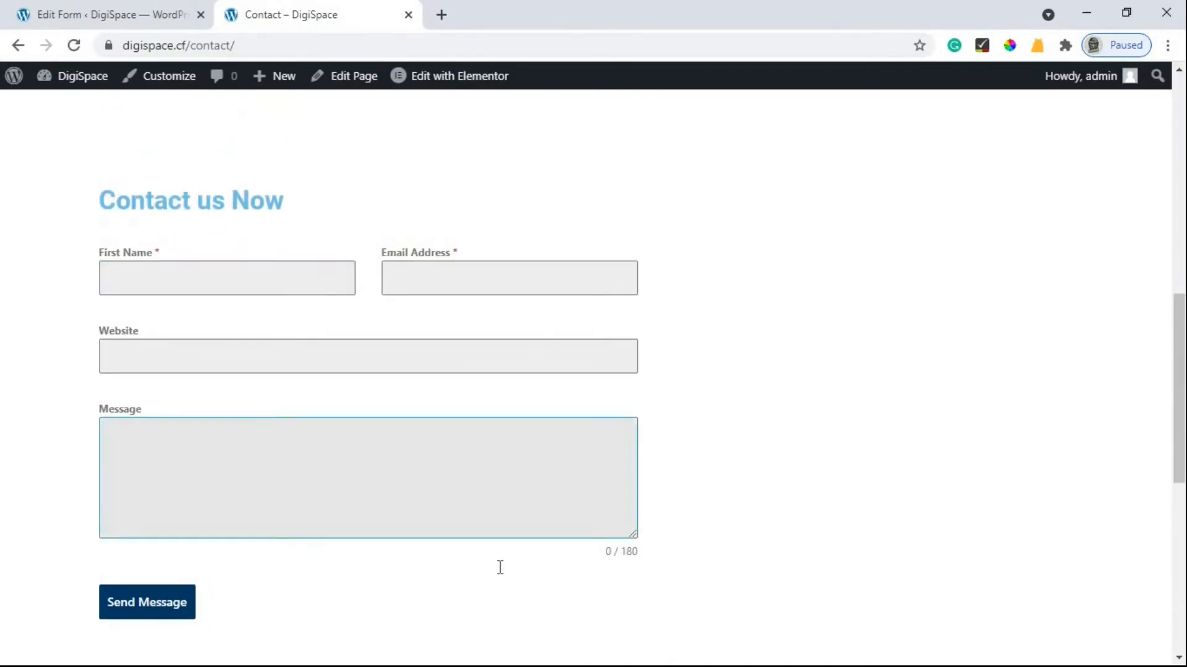
Fill in the test form with a name, an email address, a website and the message 'Hai'.
{"action": "left_click", "coordinate": [167, 285]}
{"action": "type", "text": "San"}
{"action": "key", "text": "Tab"}
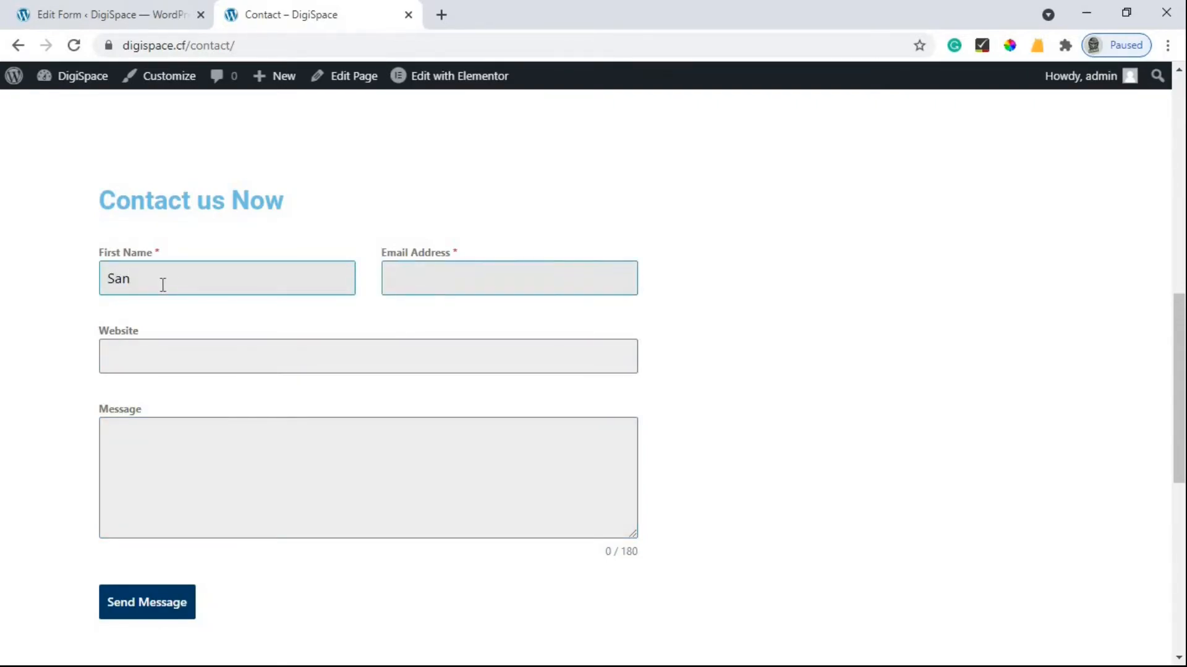
{"action": "key", "text": "Tab"}
{"action": "type", "text": "Lead"}
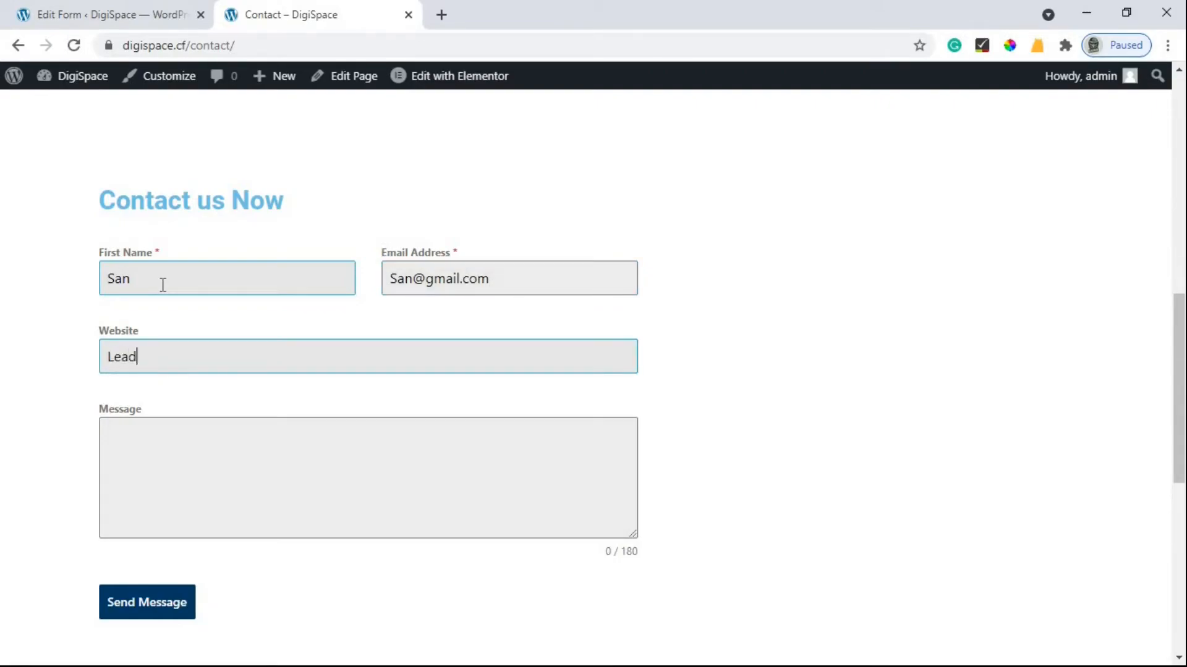
{"action": "type", "text": "sbaq.com"}
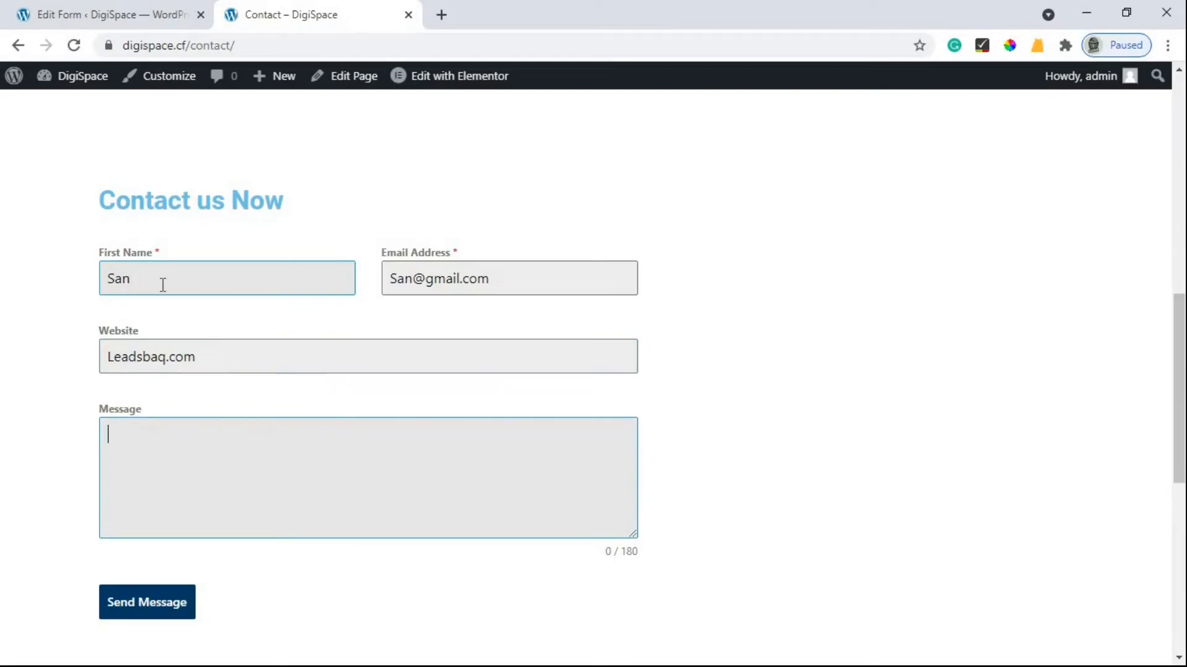
{"action": "type", "text": "Hai"}
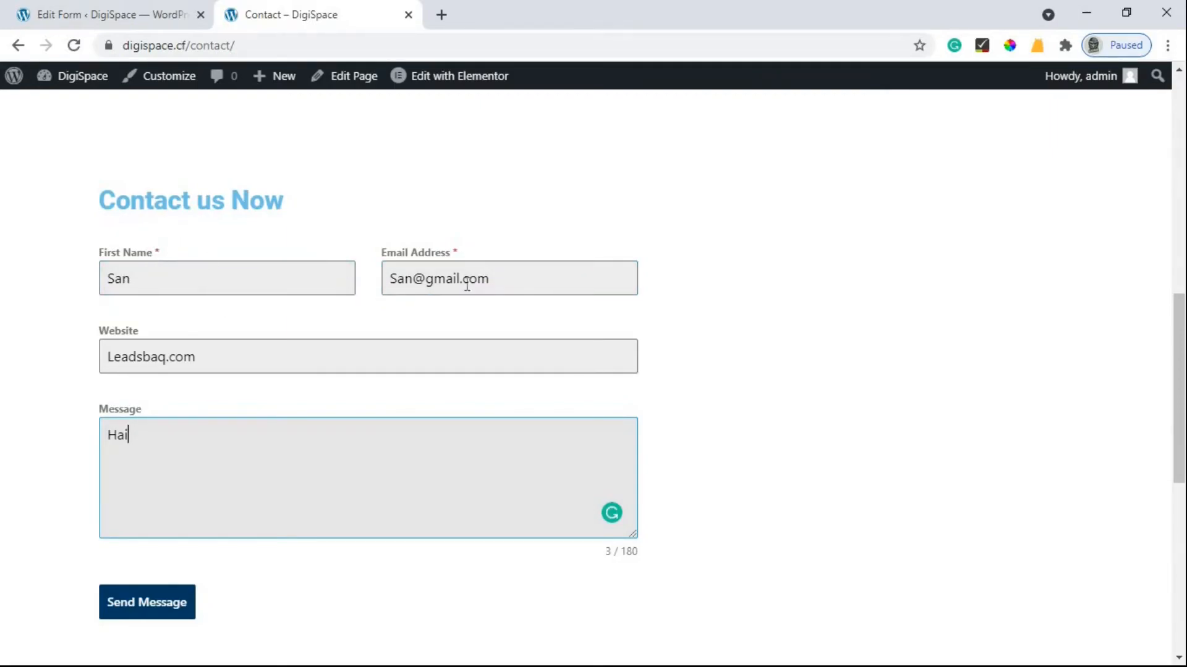
Delete the email address to trigger the required-field error, then return to the form editor.
{"action": "left_click_drag", "start_coordinate": [506, 286], "coordinate": [332, 292]}
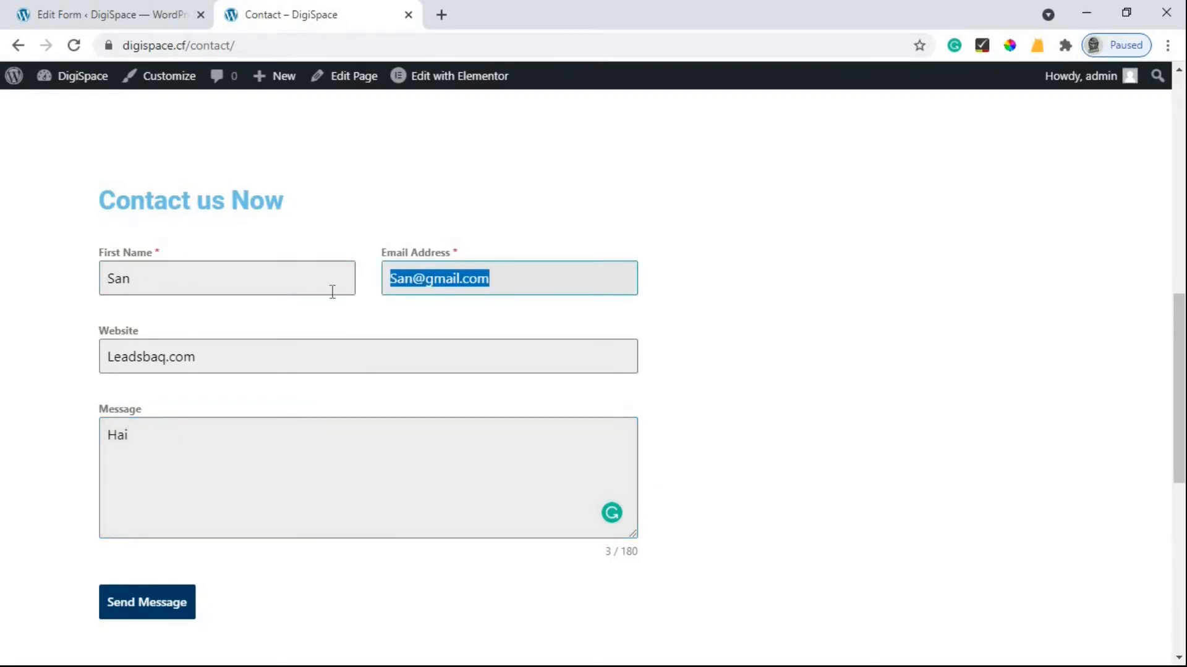
{"action": "key", "text": "BackSpace"}
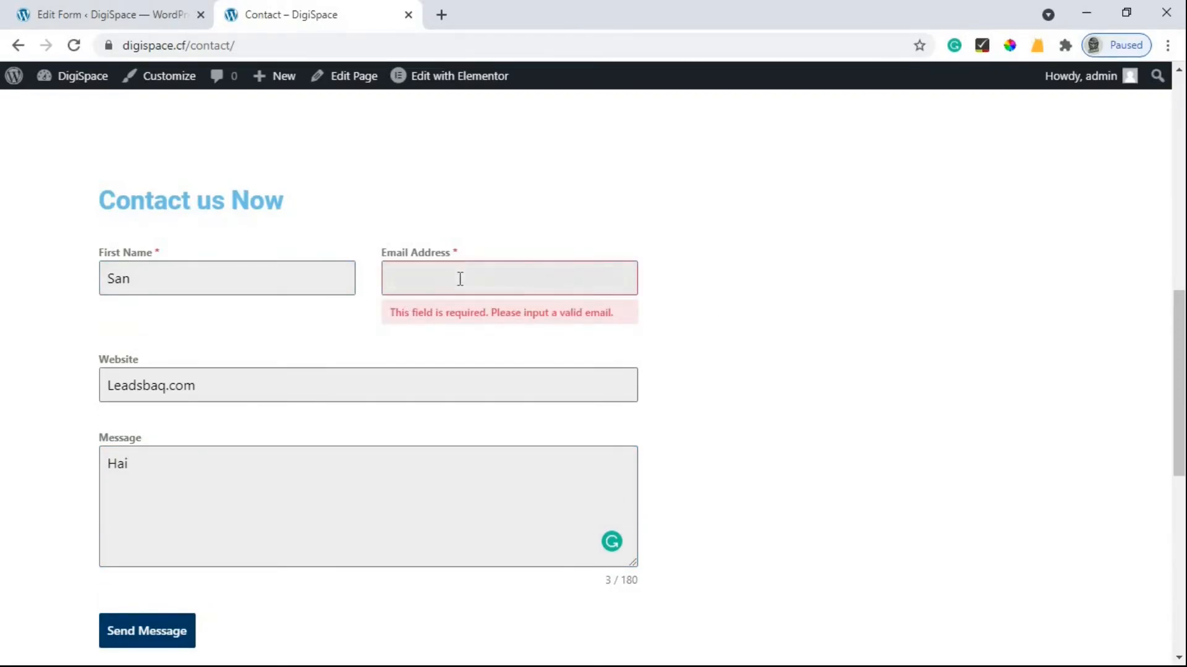
{"action": "left_click", "coordinate": [113, 3]}
Toggle the First Name field to Optional and back to Required, apply, and return to the contact page.
{"action": "mouse_move", "coordinate": [66, 419]}
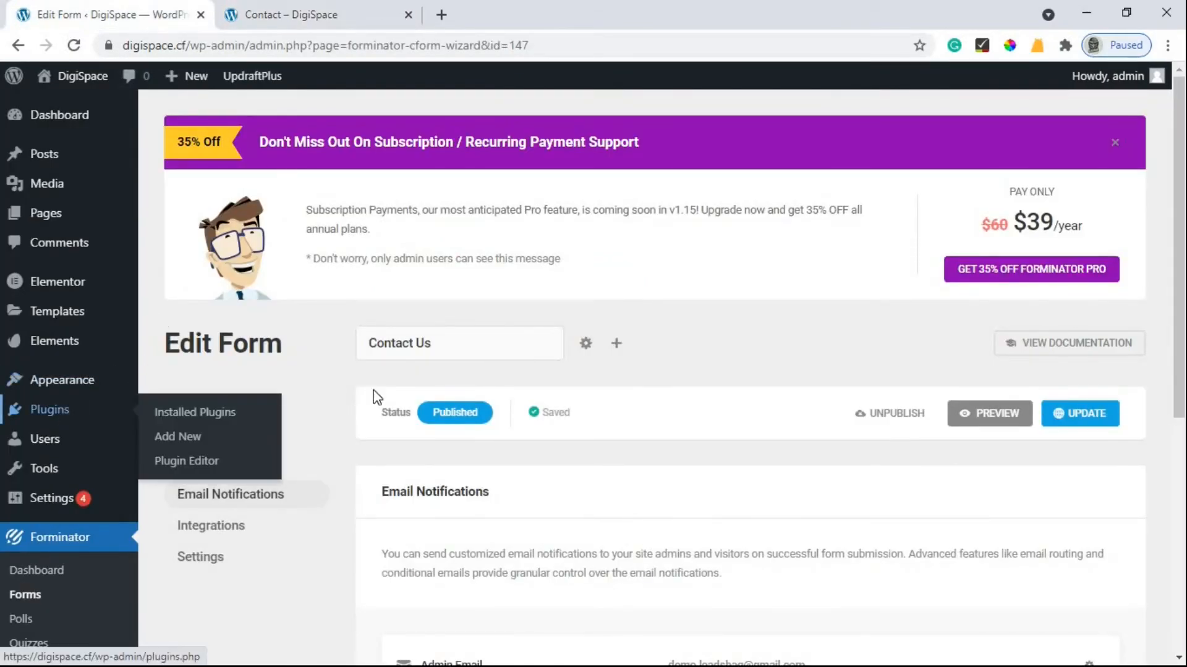
{"action": "scroll", "coordinate": [519, 291], "scroll_direction": "down", "scroll_amount": 3}
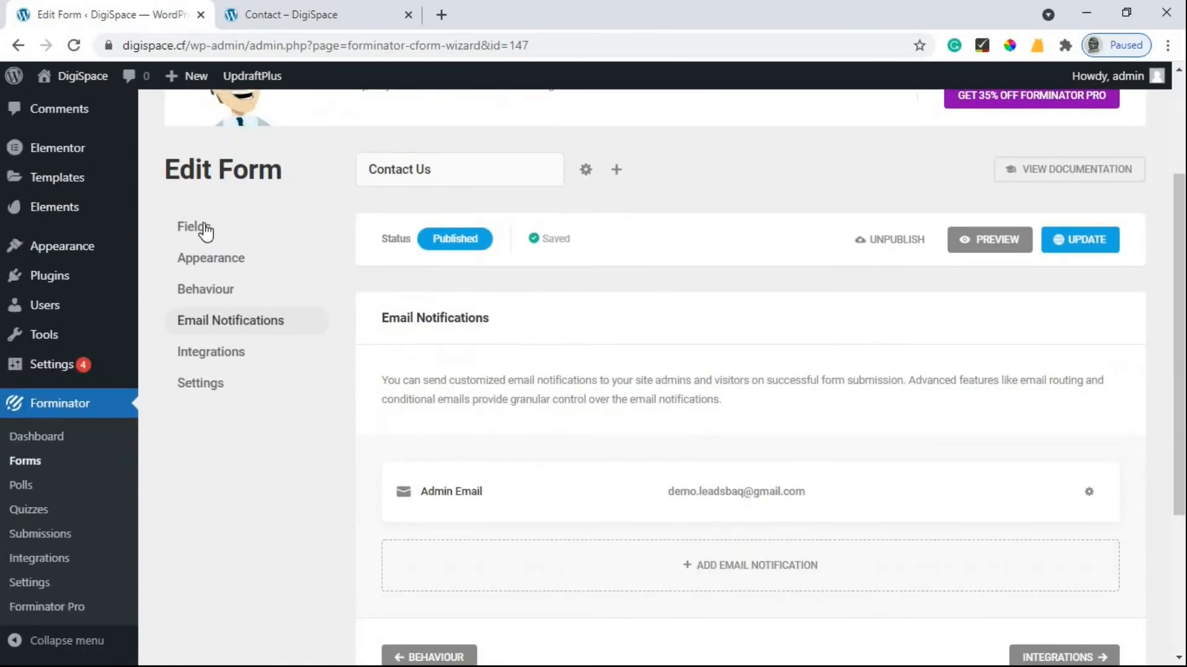
{"action": "left_click", "coordinate": [205, 230]}
{"action": "scroll", "coordinate": [234, 349], "scroll_direction": "down", "scroll_amount": 3}
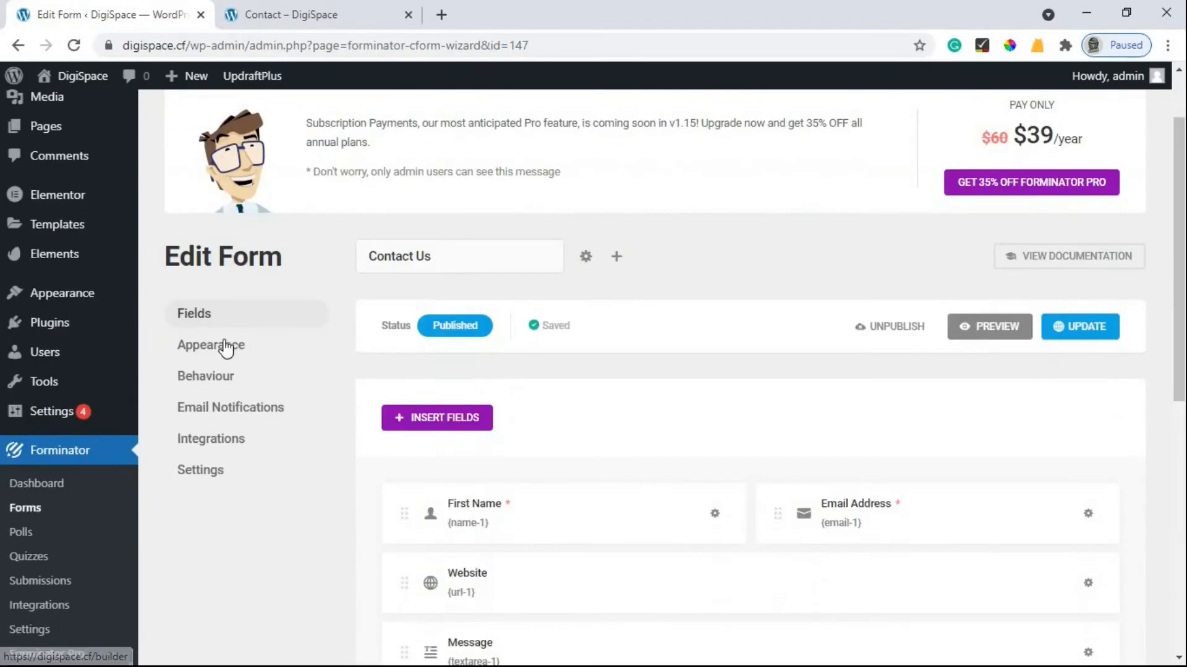
{"action": "scroll", "coordinate": [673, 371], "scroll_direction": "down", "scroll_amount": 3}
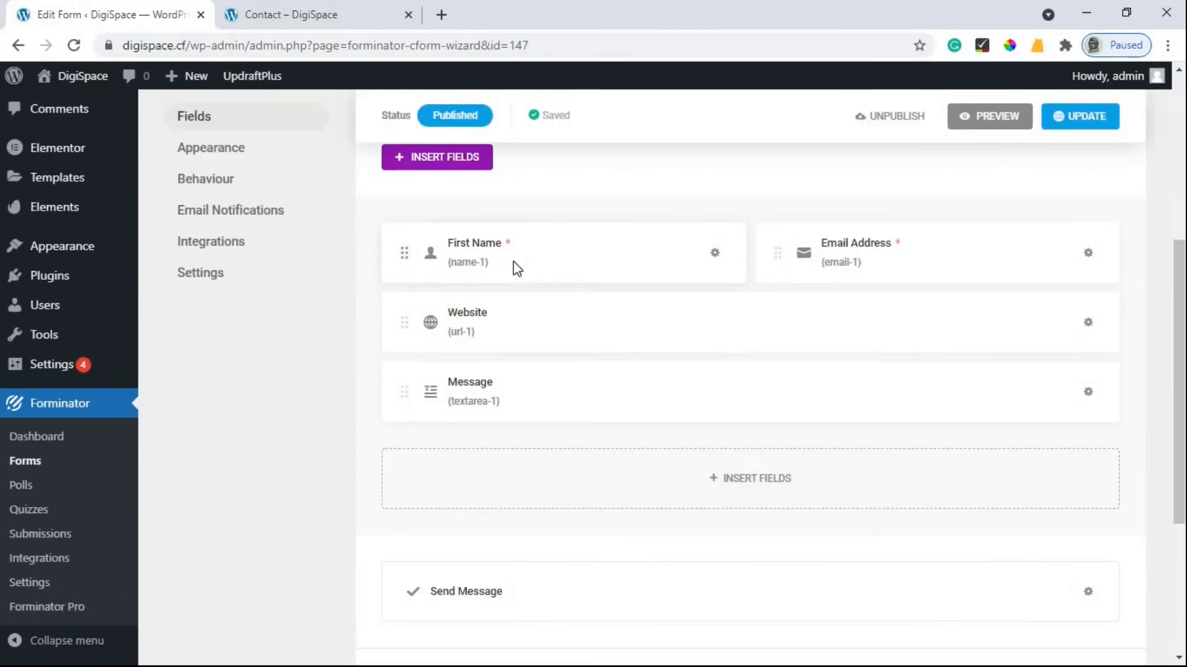
{"action": "left_click", "coordinate": [515, 266]}
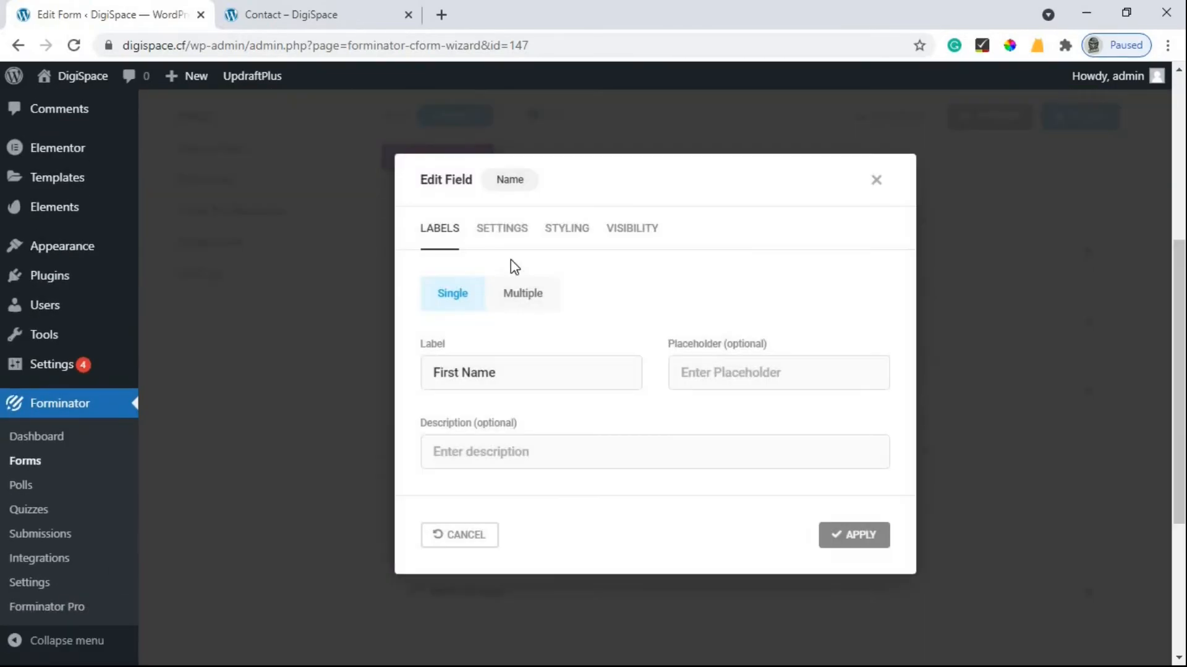
{"action": "left_click", "coordinate": [494, 232]}
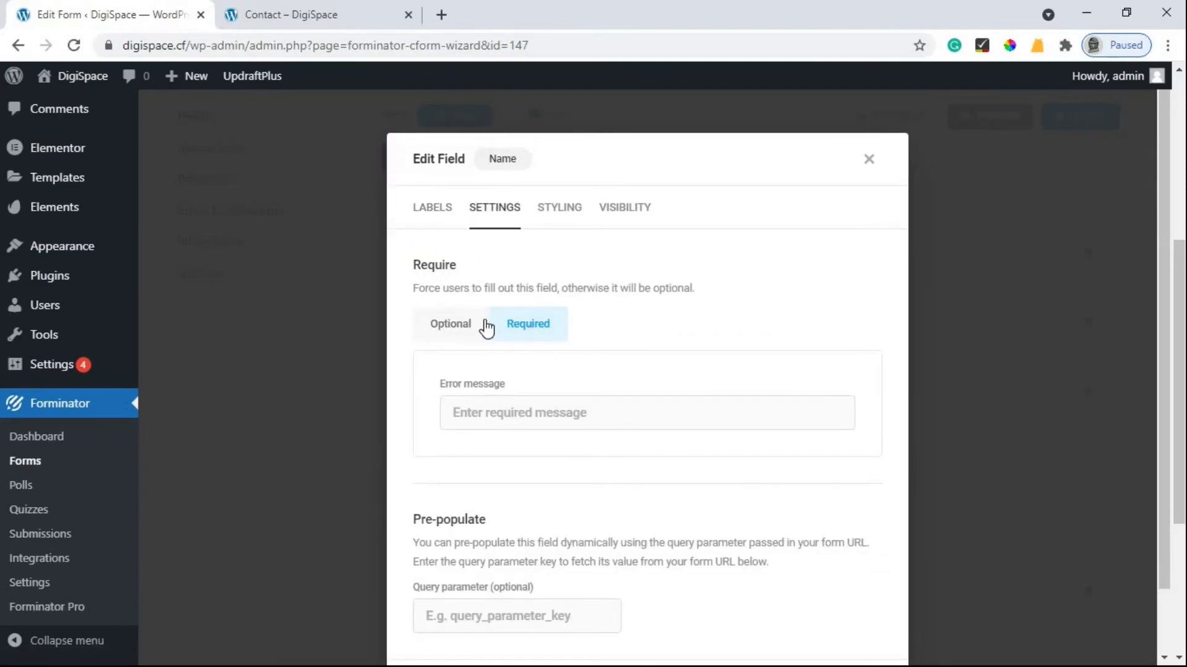
{"action": "left_click", "coordinate": [447, 328]}
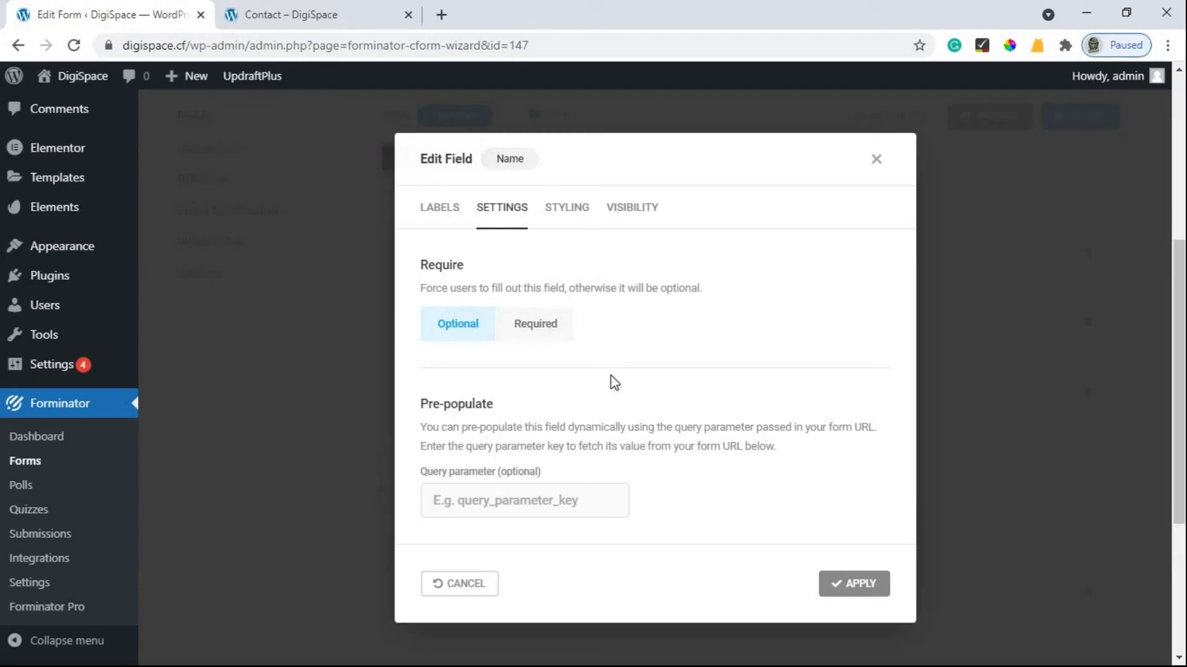
{"action": "left_click", "coordinate": [543, 330]}
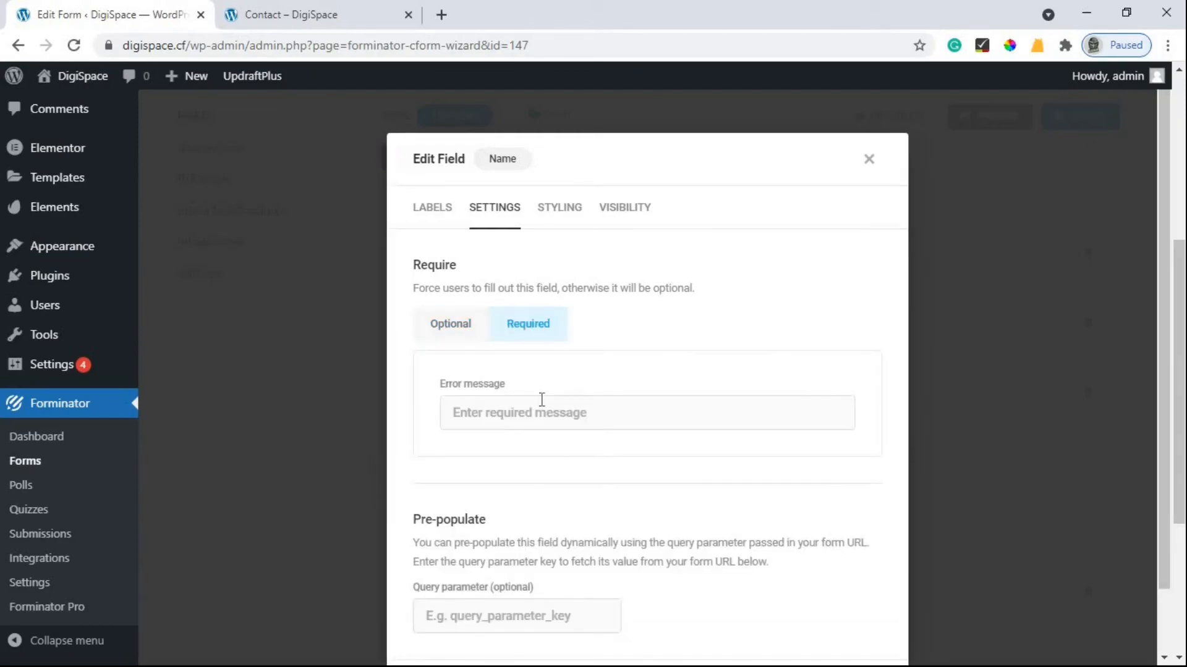
{"action": "scroll", "coordinate": [537, 405], "scroll_direction": "down", "scroll_amount": 1}
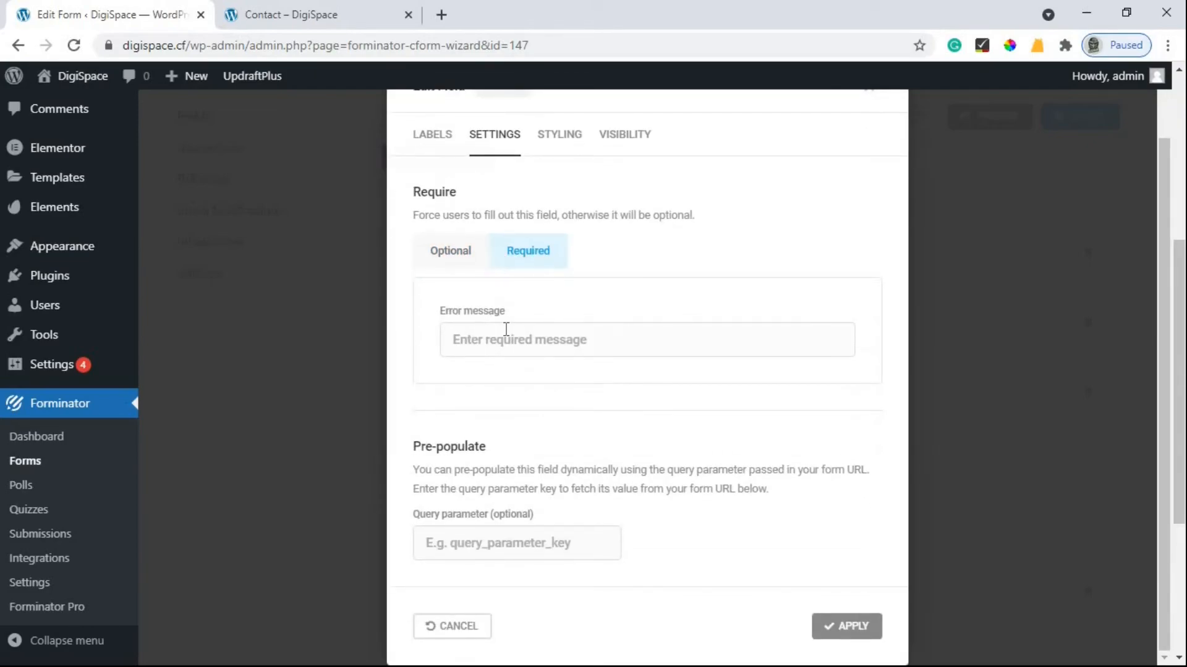
{"action": "left_click", "coordinate": [841, 626]}
{"action": "left_click", "coordinate": [321, 14]}
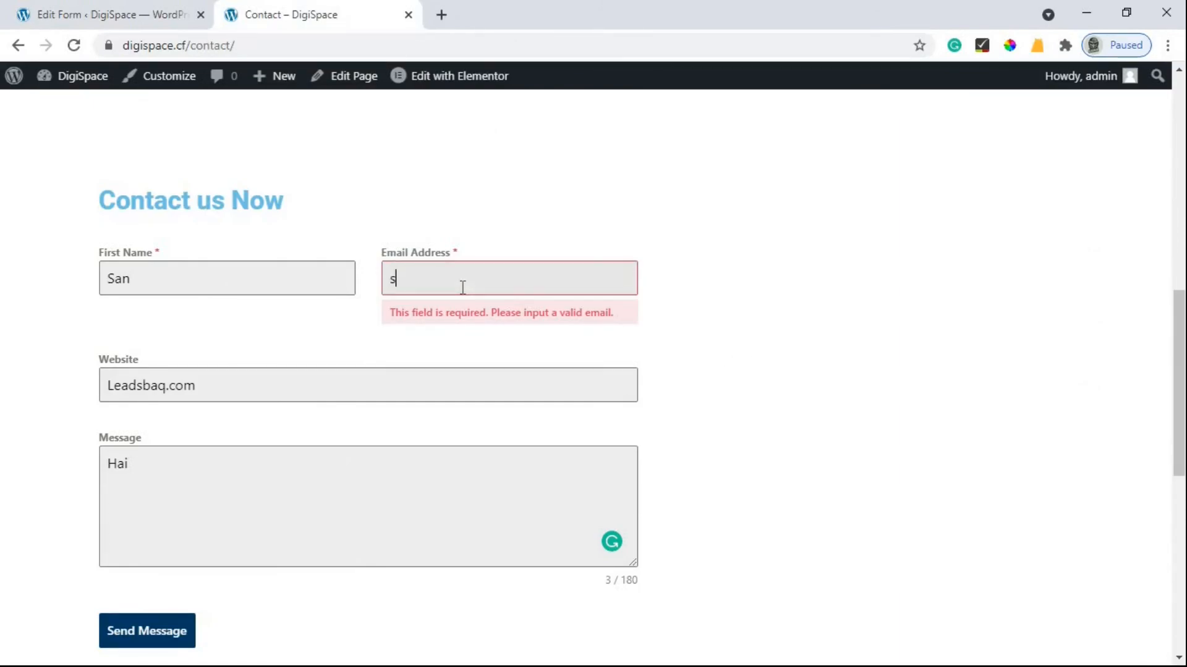
{"action": "left_click", "coordinate": [462, 287]}
{"action": "type", "text": "@gmail.com"}
{"action": "scroll", "coordinate": [164, 503], "scroll_direction": "down", "scroll_amount": 1}
{"action": "left_click", "coordinate": [166, 518]}
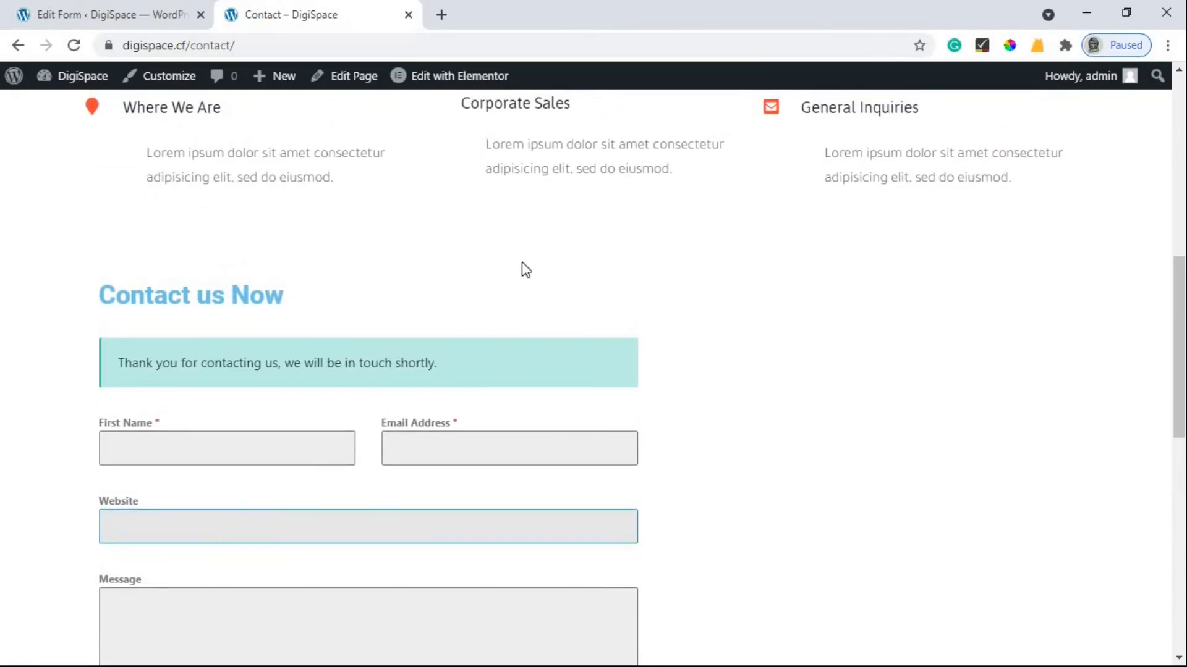
In a new tab, open Gmail and the DigiSpace 'New Form Entry #3 for Contact Us' email.
{"action": "left_click", "coordinate": [440, 14]}
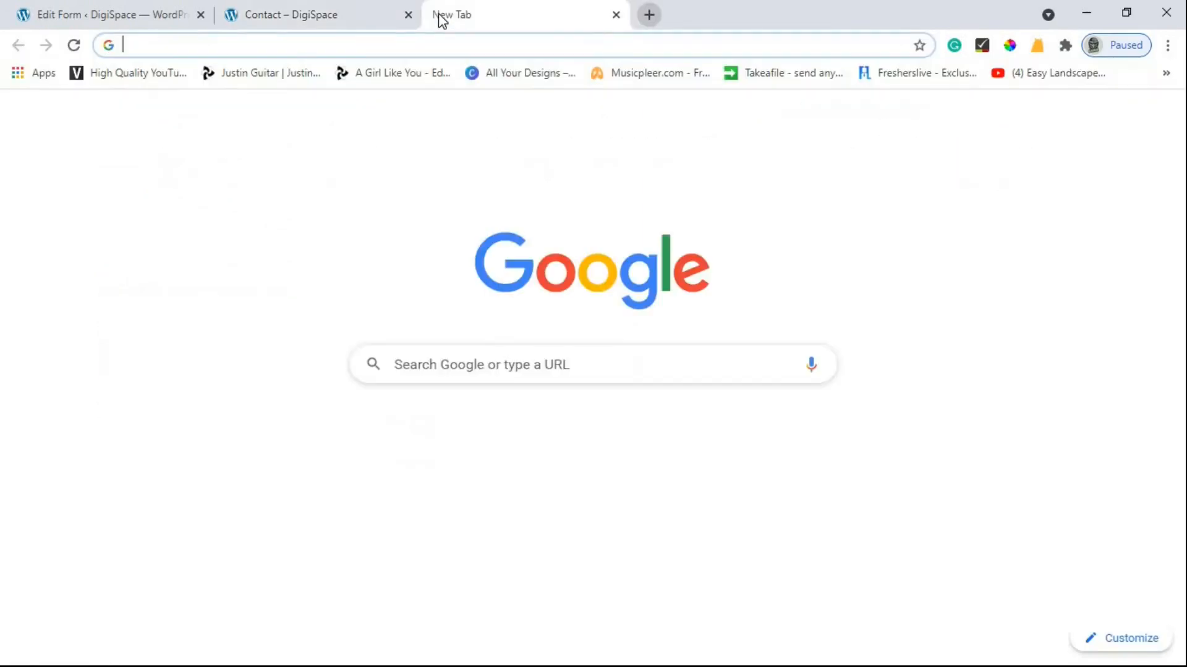
{"action": "left_click", "coordinate": [1017, 122]}
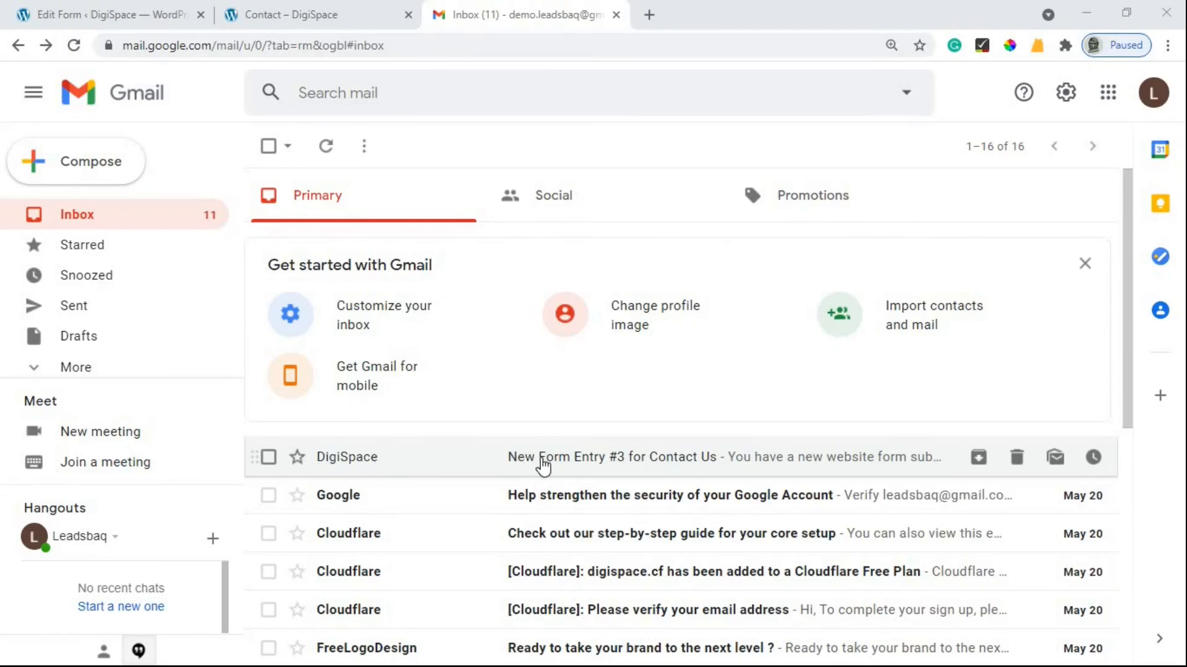
{"action": "left_click", "coordinate": [687, 460]}
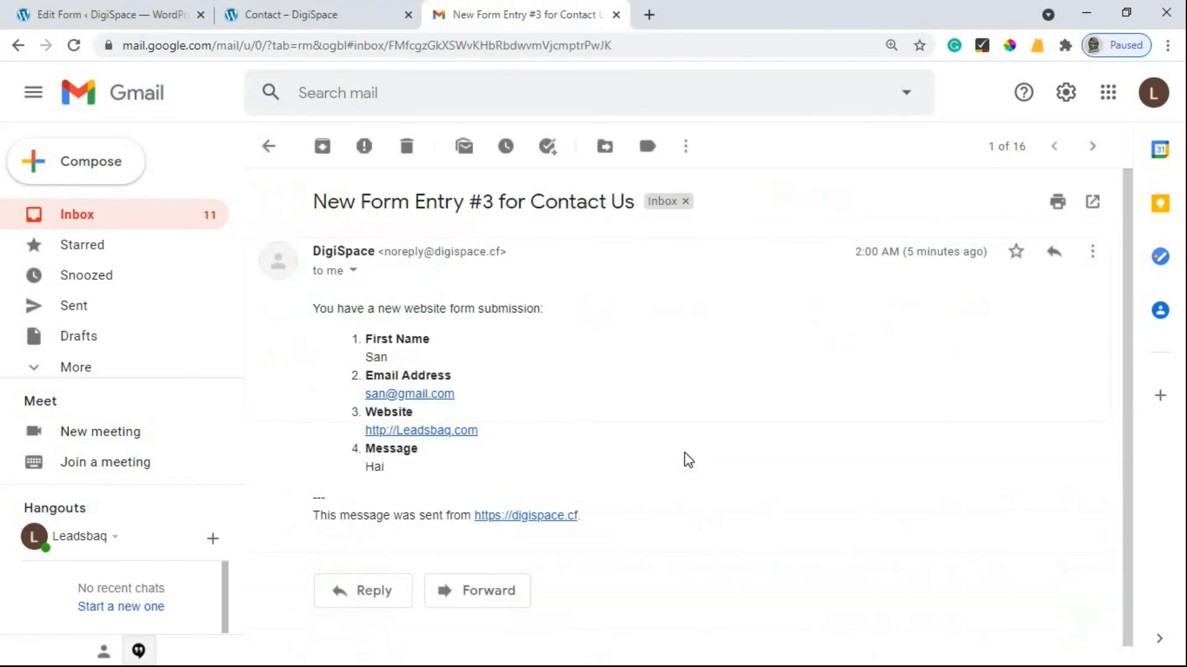